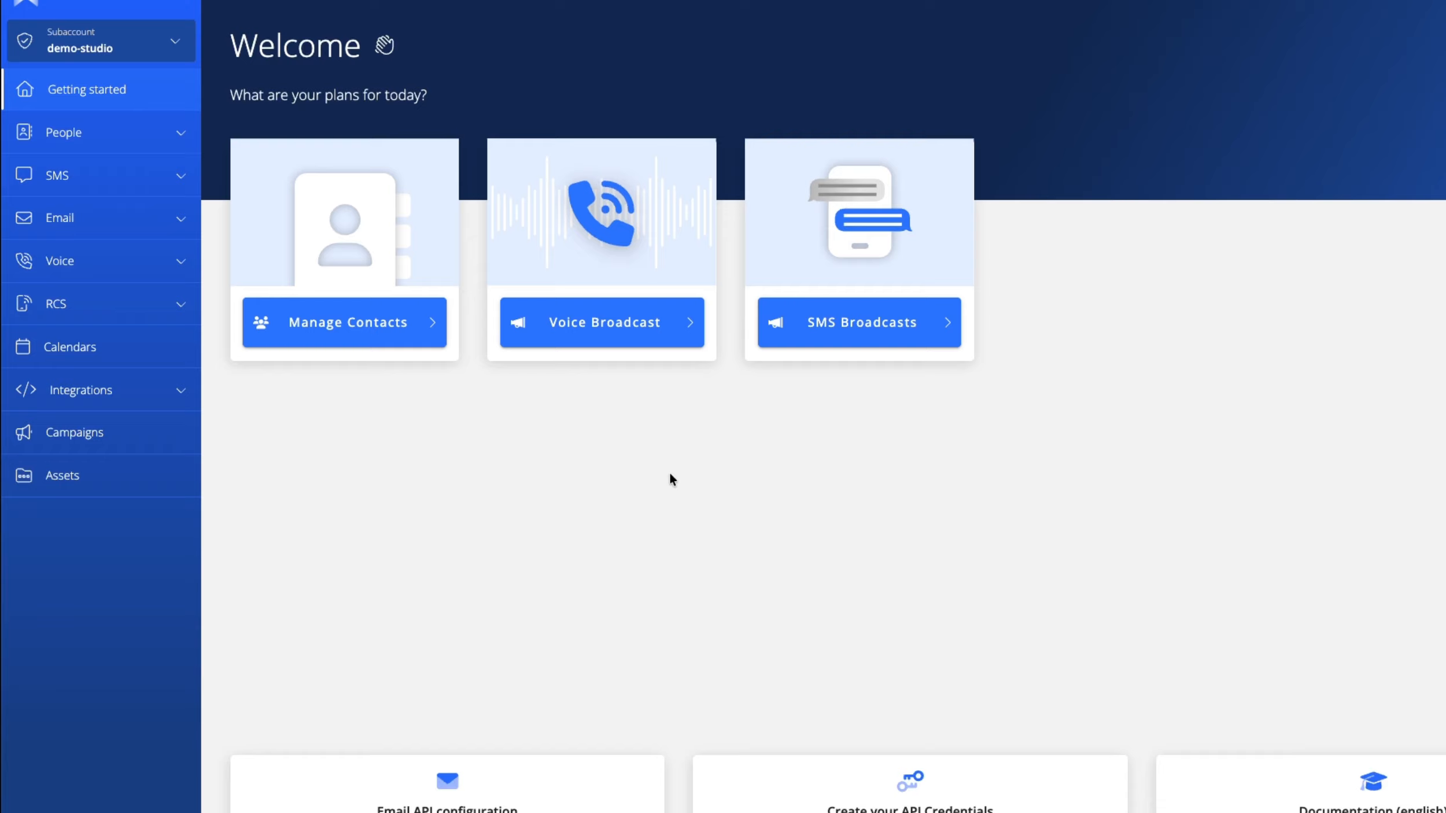
Step: View the phone numbers available for voice calls and start a new voice broadcast
{"action": "left_click", "coordinate": [182, 261]}
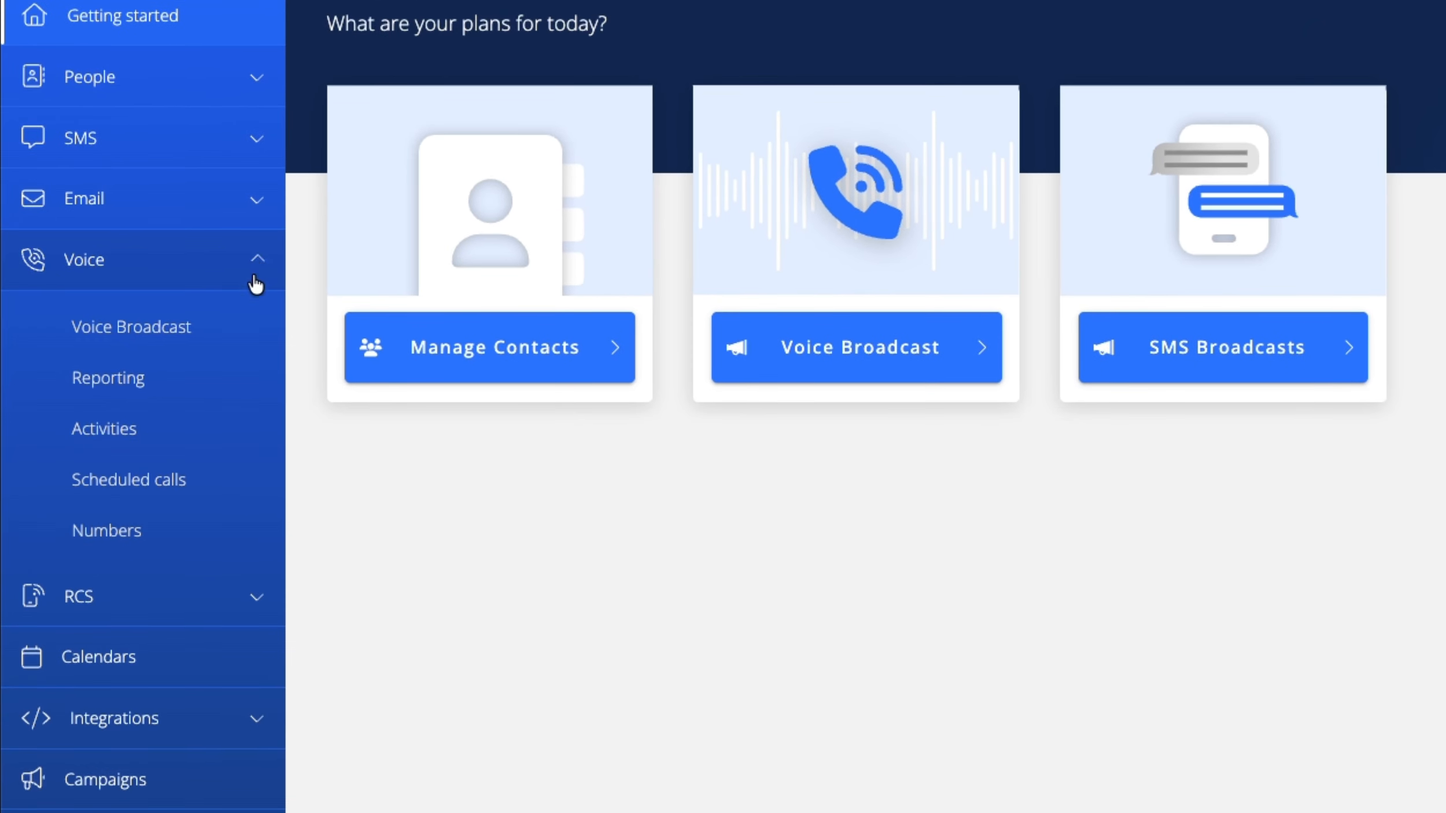
{"action": "left_click", "coordinate": [233, 549]}
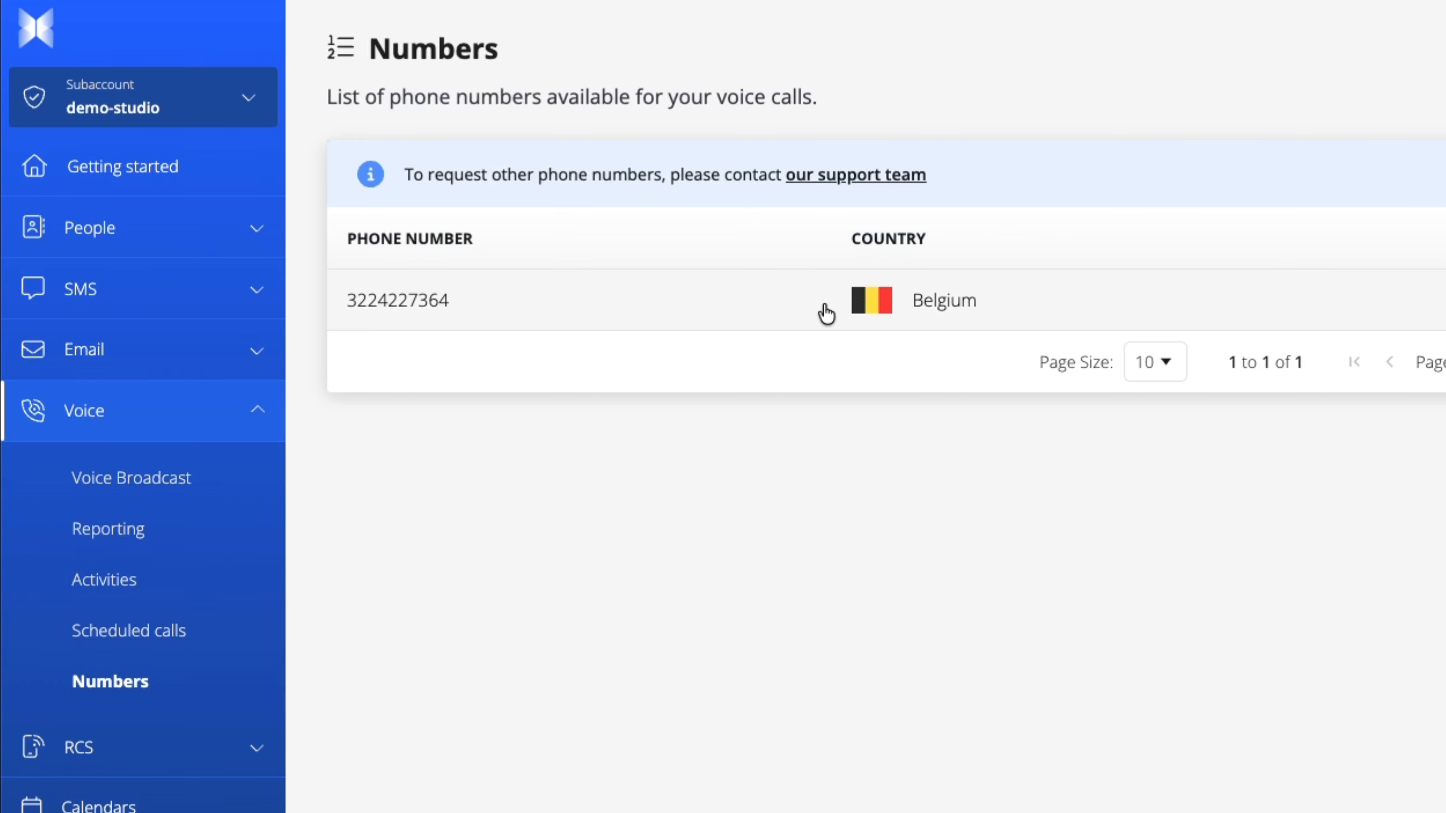
{"action": "left_click", "coordinate": [204, 494]}
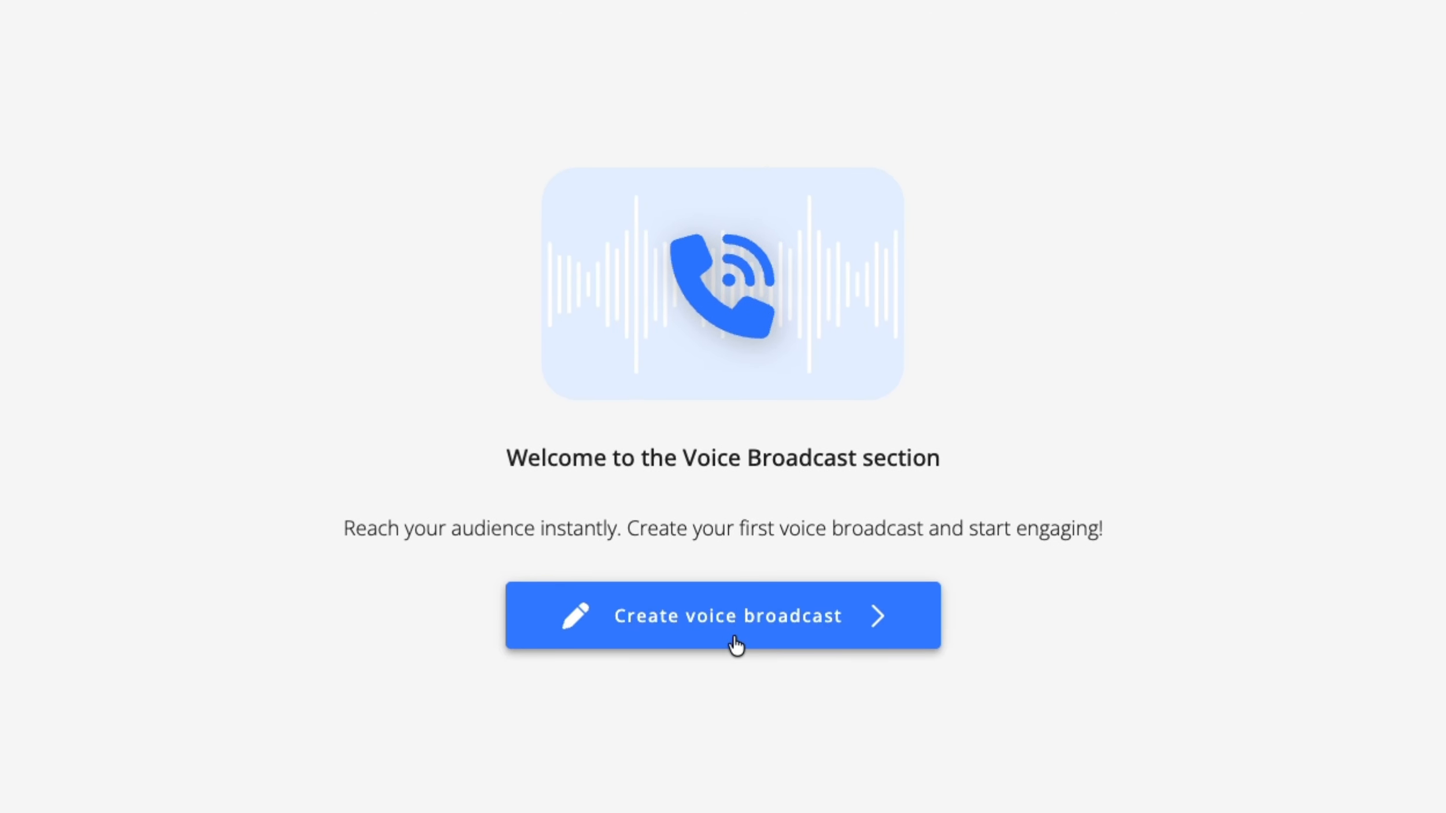
{"action": "left_click", "coordinate": [722, 643]}
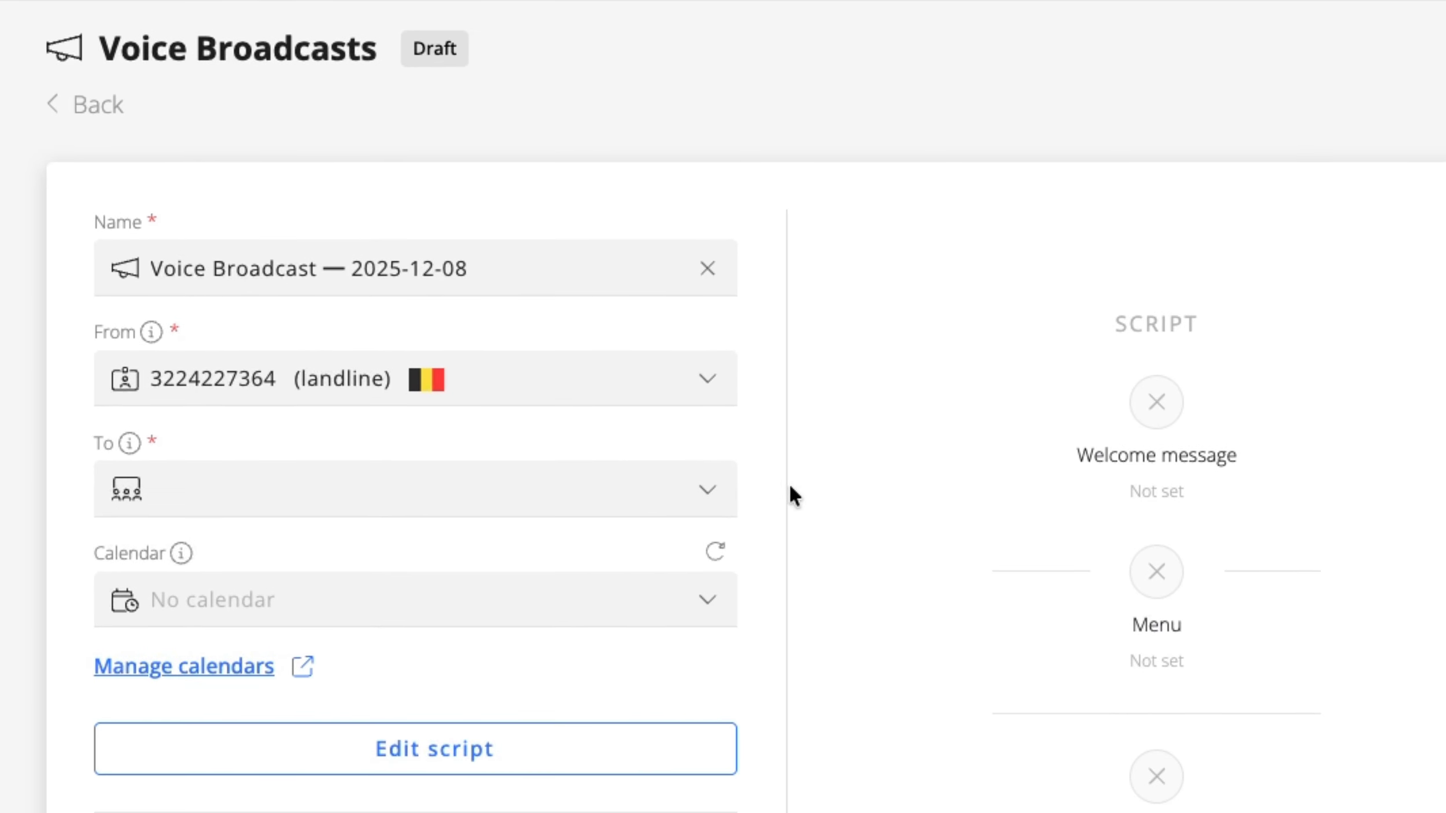
Step: Name the broadcast "Voice Broadcast — Unpaid invoice reminder"
{"action": "left_click", "coordinate": [482, 255]}
{"action": "left_click_drag", "start_coordinate": [483, 255], "coordinate": [350, 277]}
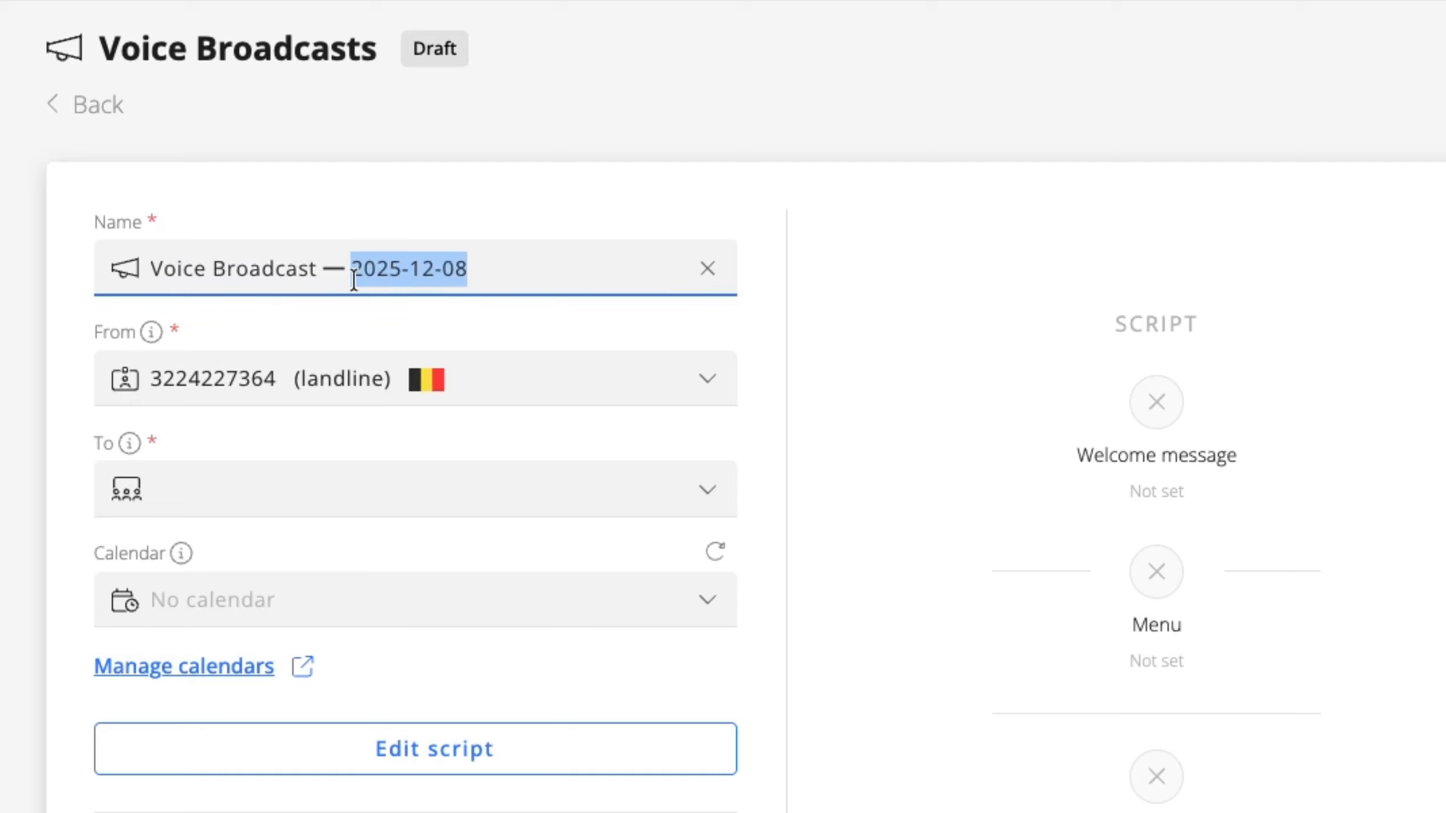
{"action": "type", "text": "Unpaid"}
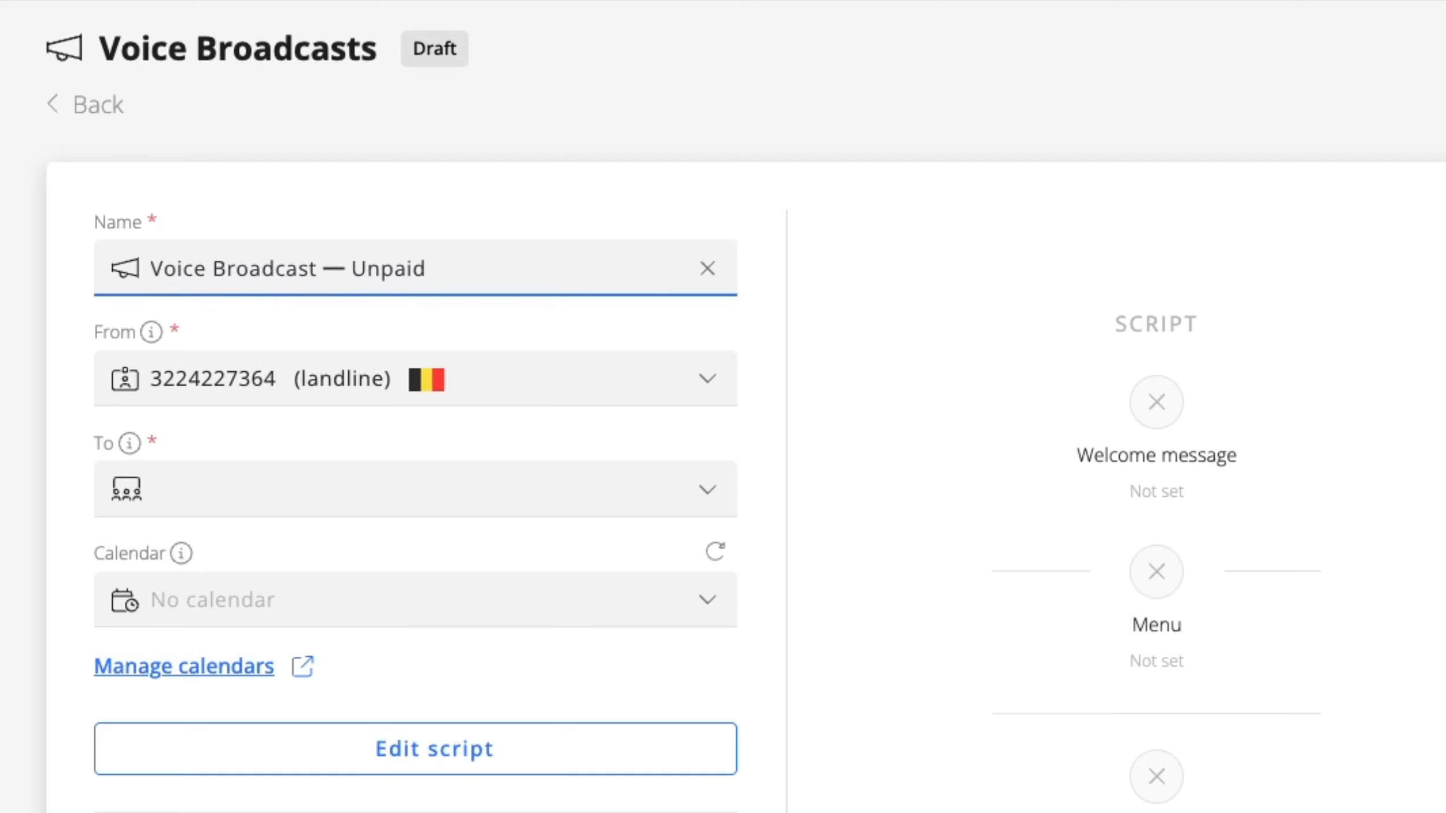
{"action": "type", "text": " invoice reminder"}
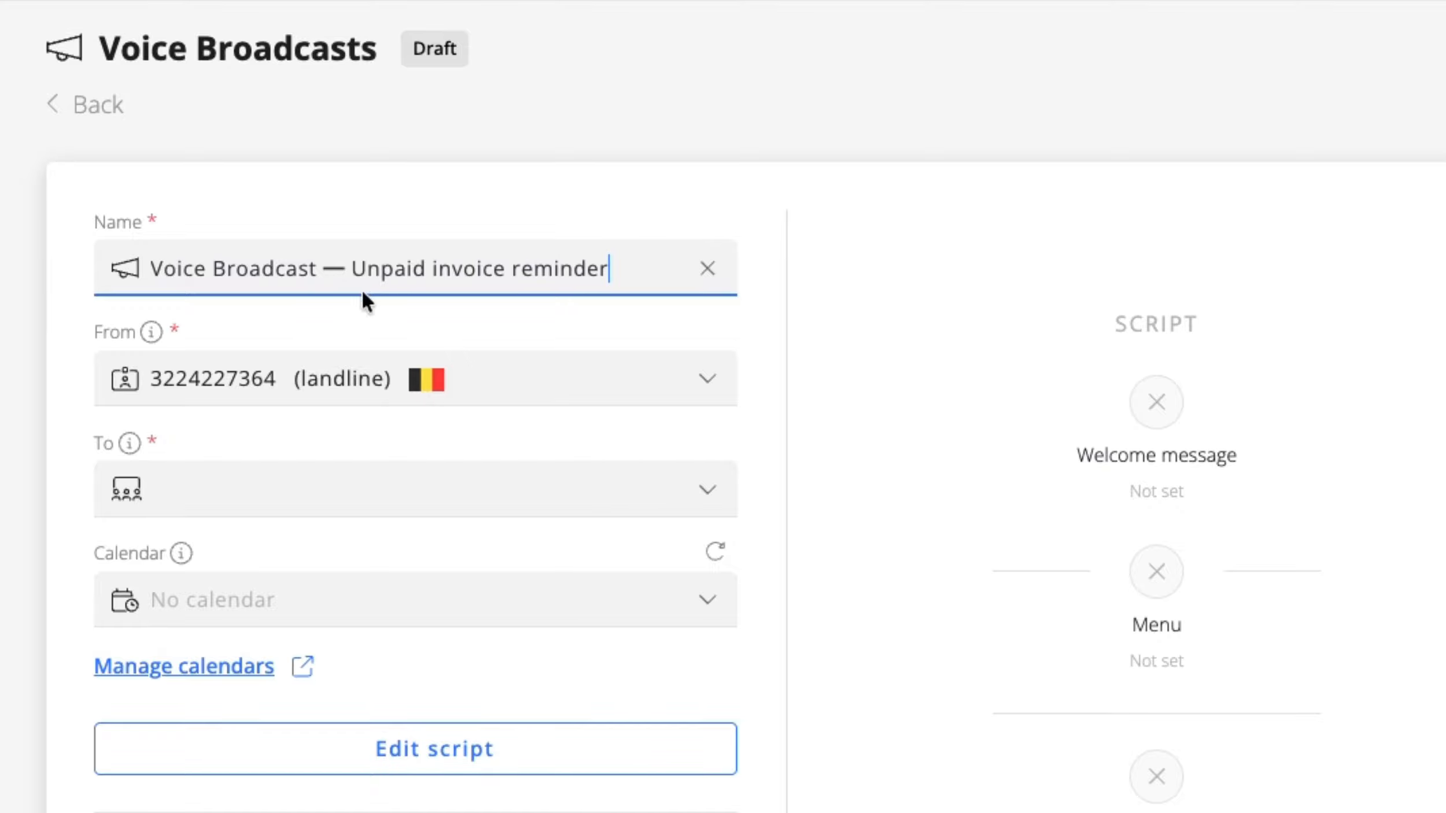
Step: Configure the broadcast to call the Voice Broadcast Demo group from the Belgian landline number using the Working hours calendar
{"action": "left_click", "coordinate": [373, 384]}
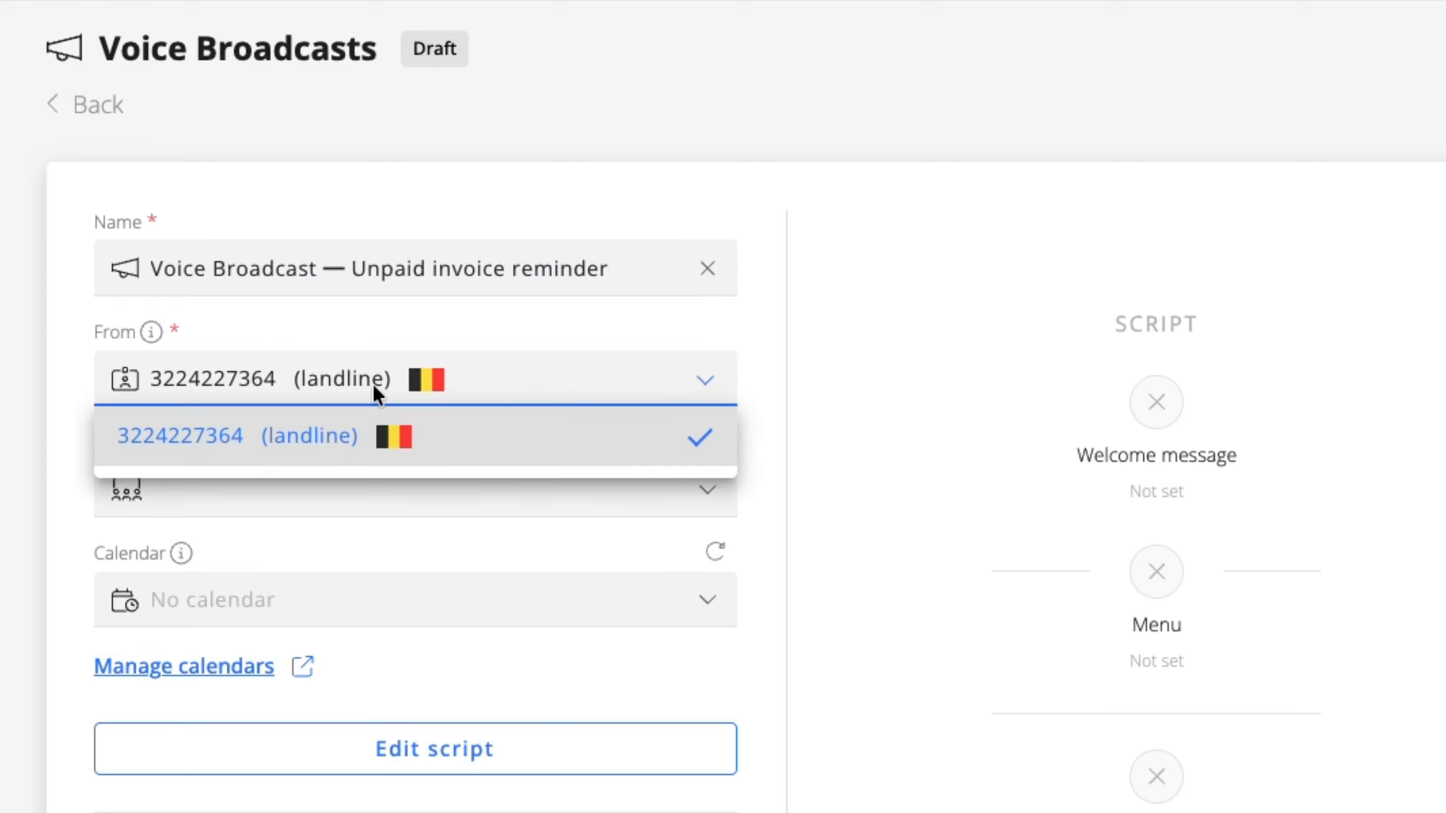
{"action": "left_click", "coordinate": [378, 443]}
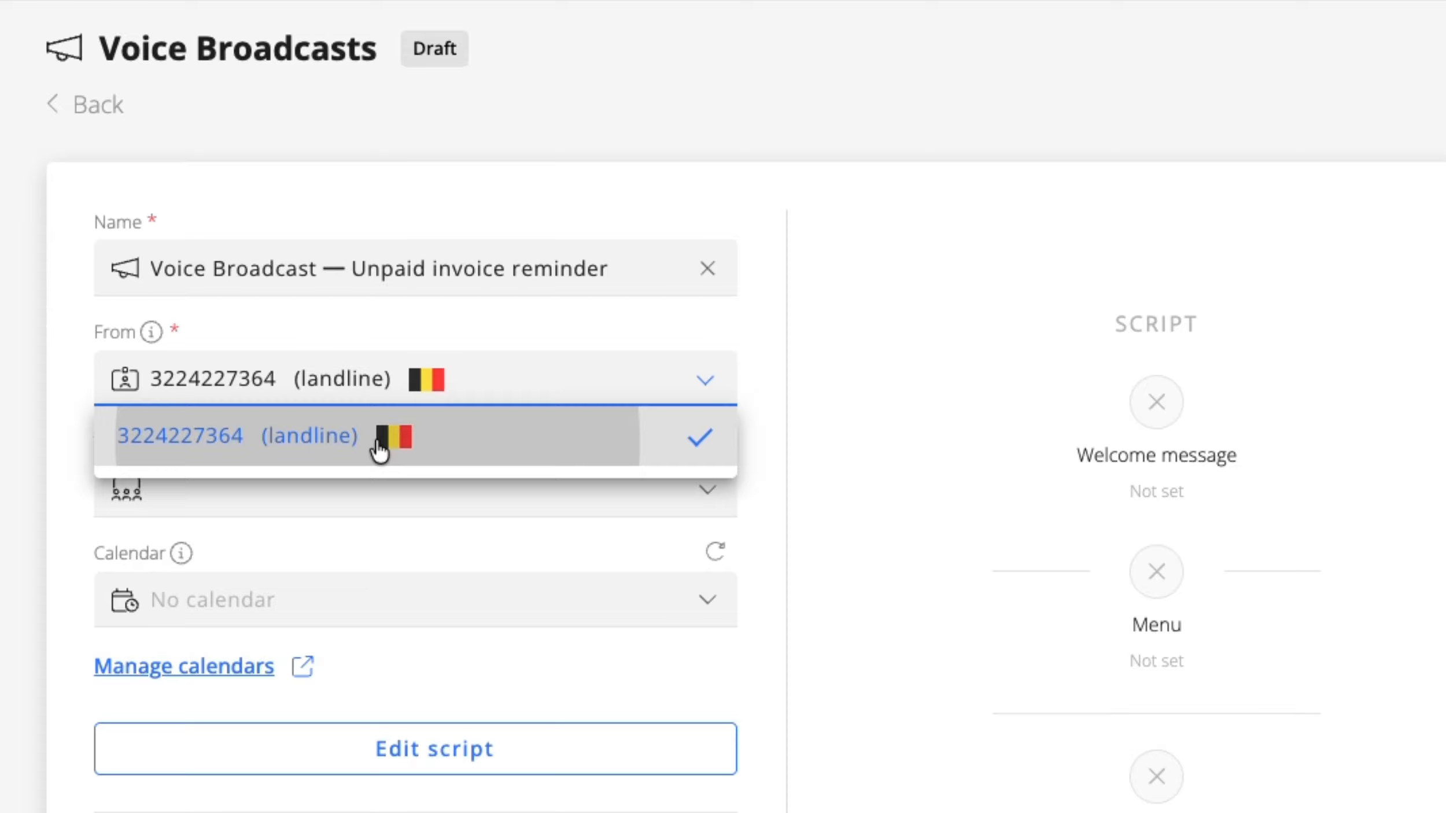
{"action": "left_click", "coordinate": [383, 492]}
{"action": "left_click", "coordinate": [391, 668]}
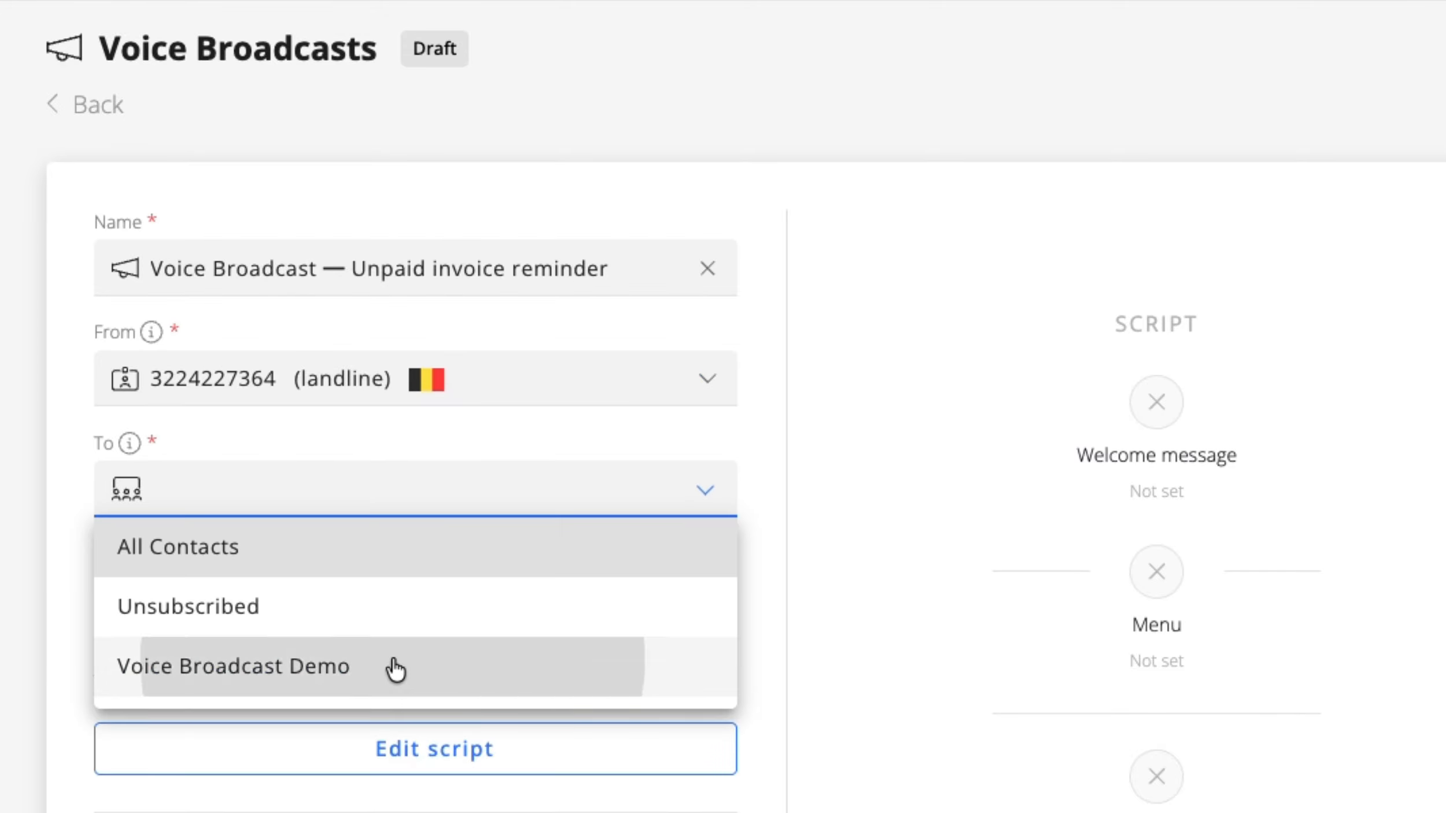
{"action": "left_click", "coordinate": [384, 601]}
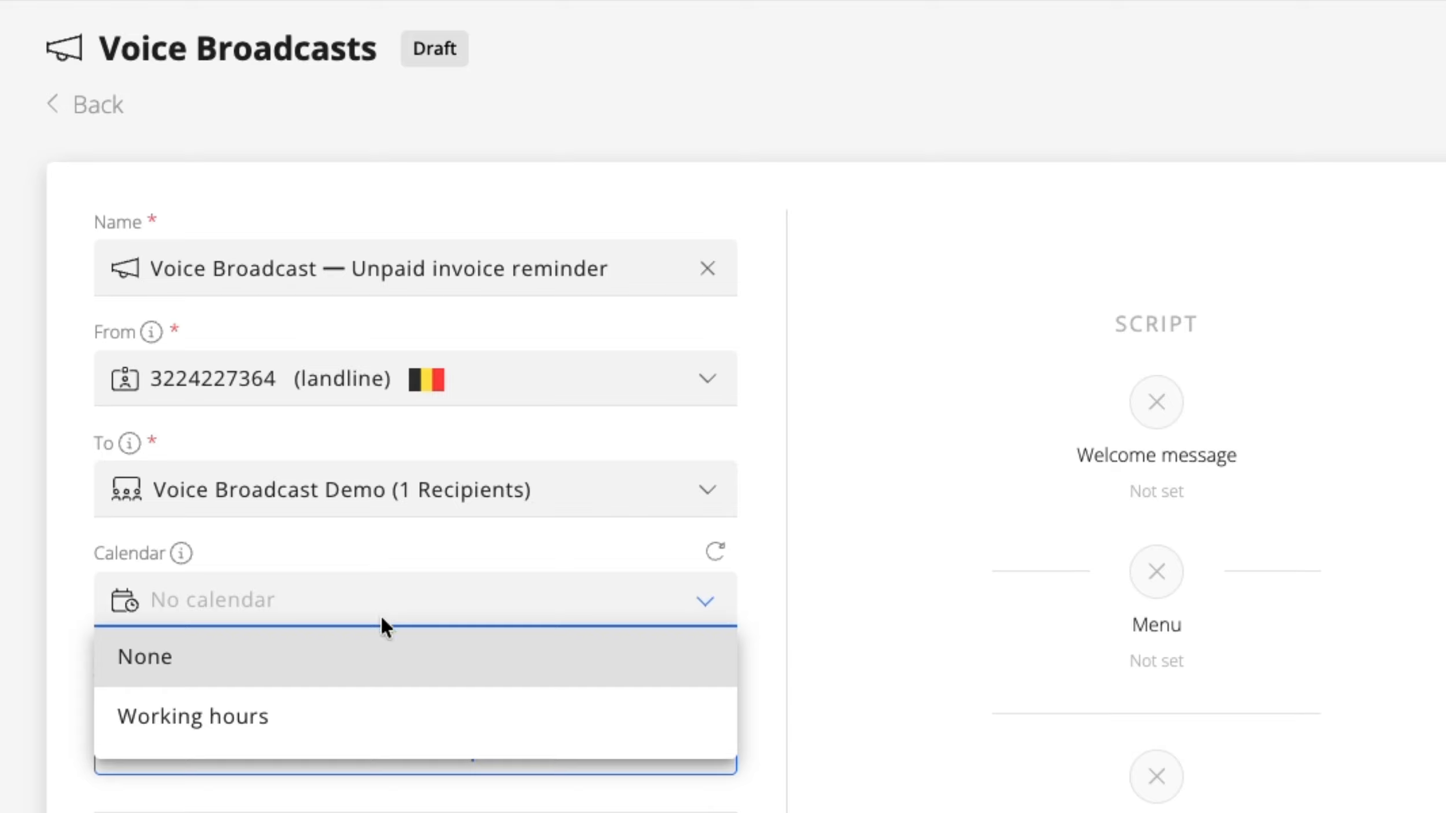
{"action": "left_click", "coordinate": [382, 715]}
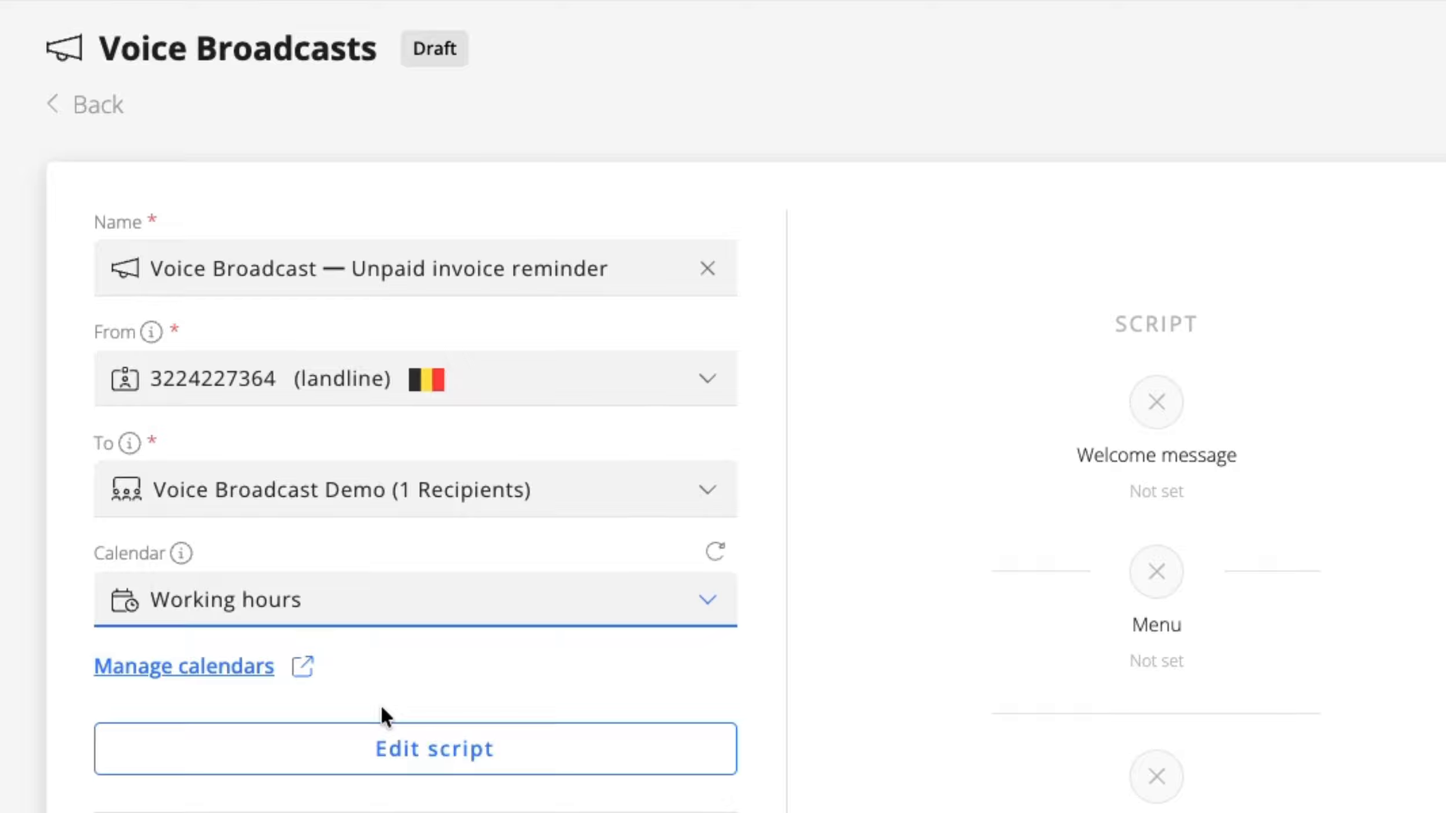
Step: Open the broadcast's script for editing and set its text-to-speech to English with the Man voice
{"action": "left_click", "coordinate": [433, 769]}
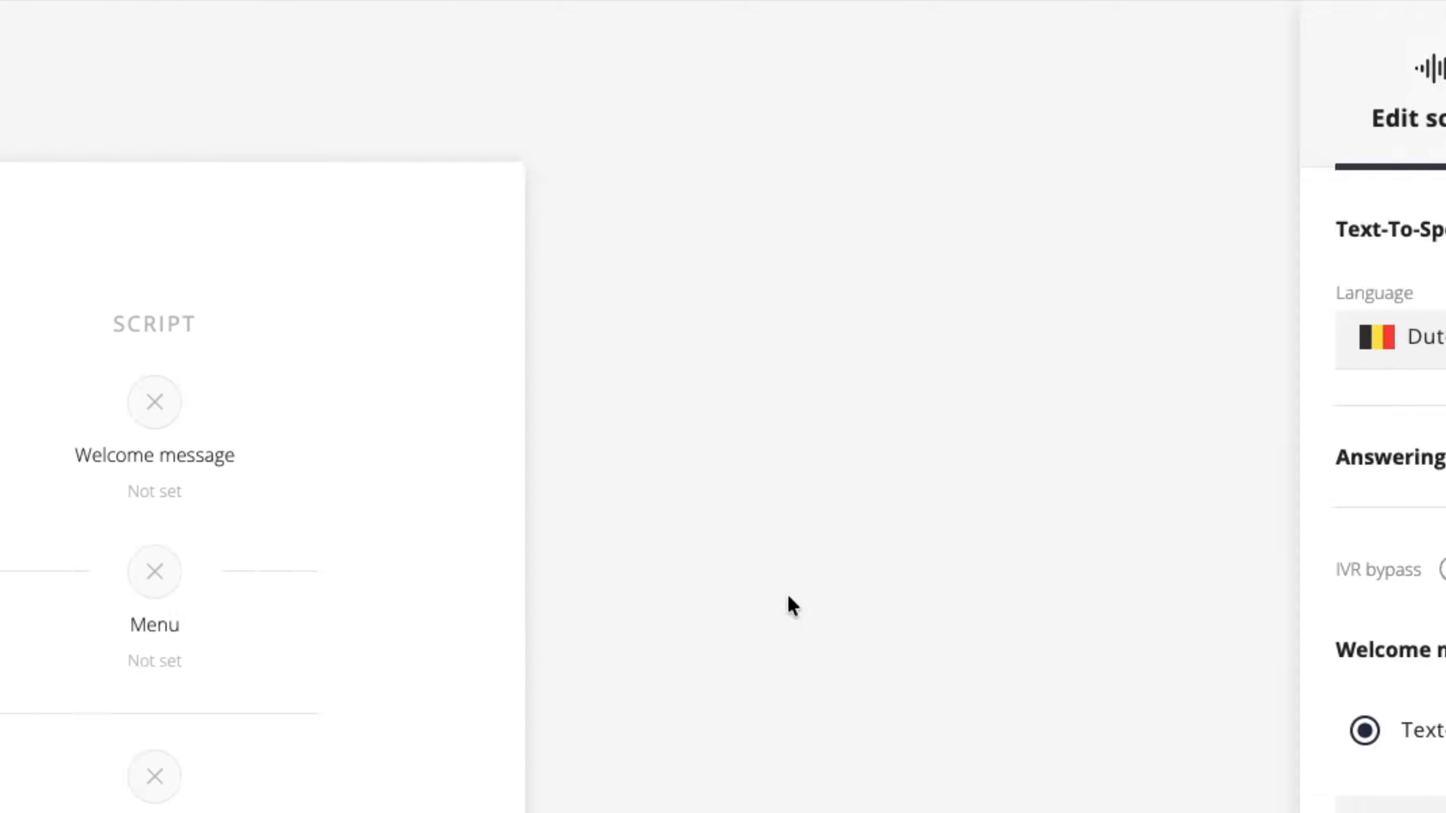
{"action": "left_click", "coordinate": [1072, 342]}
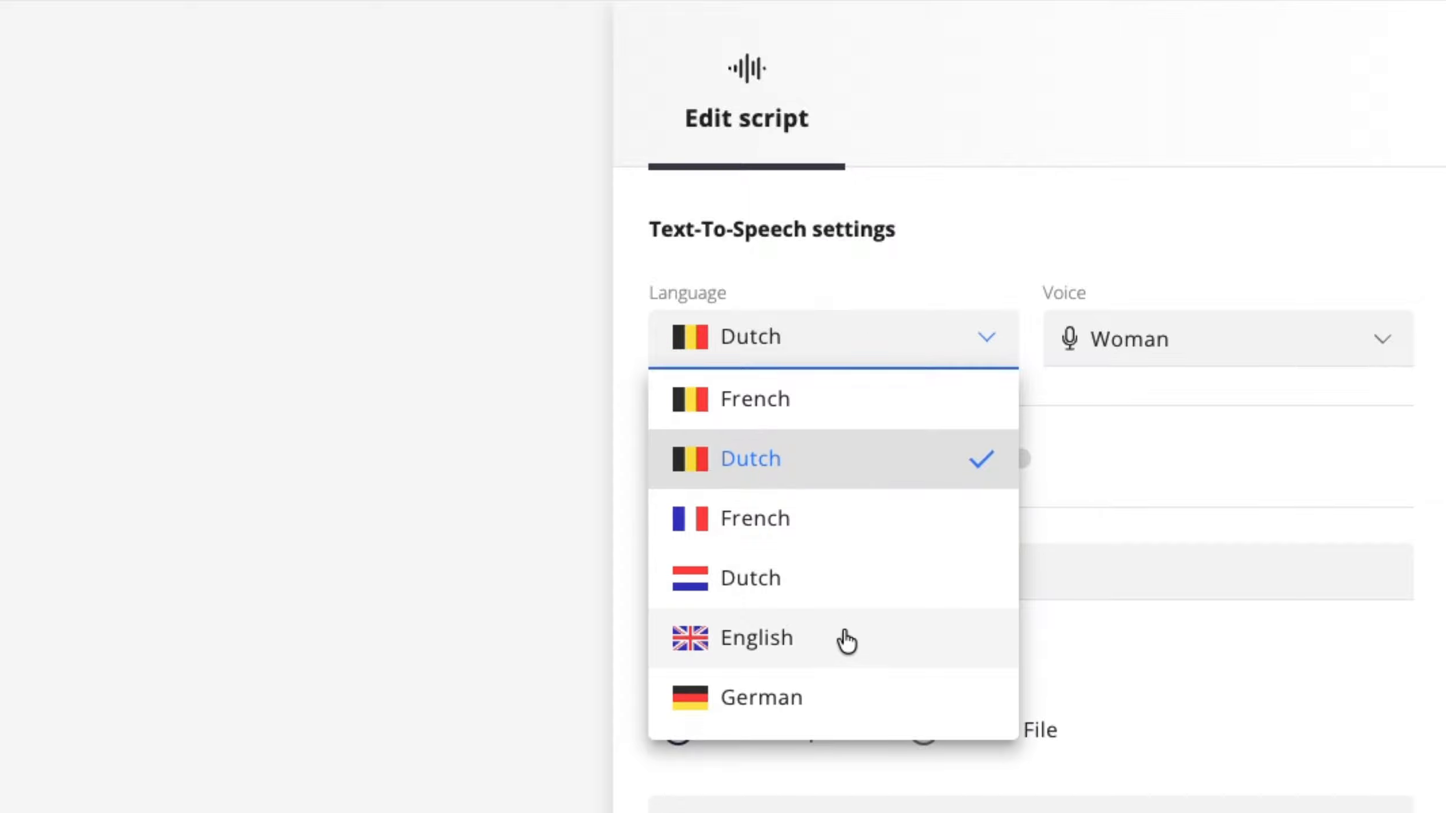
{"action": "left_click", "coordinate": [848, 643]}
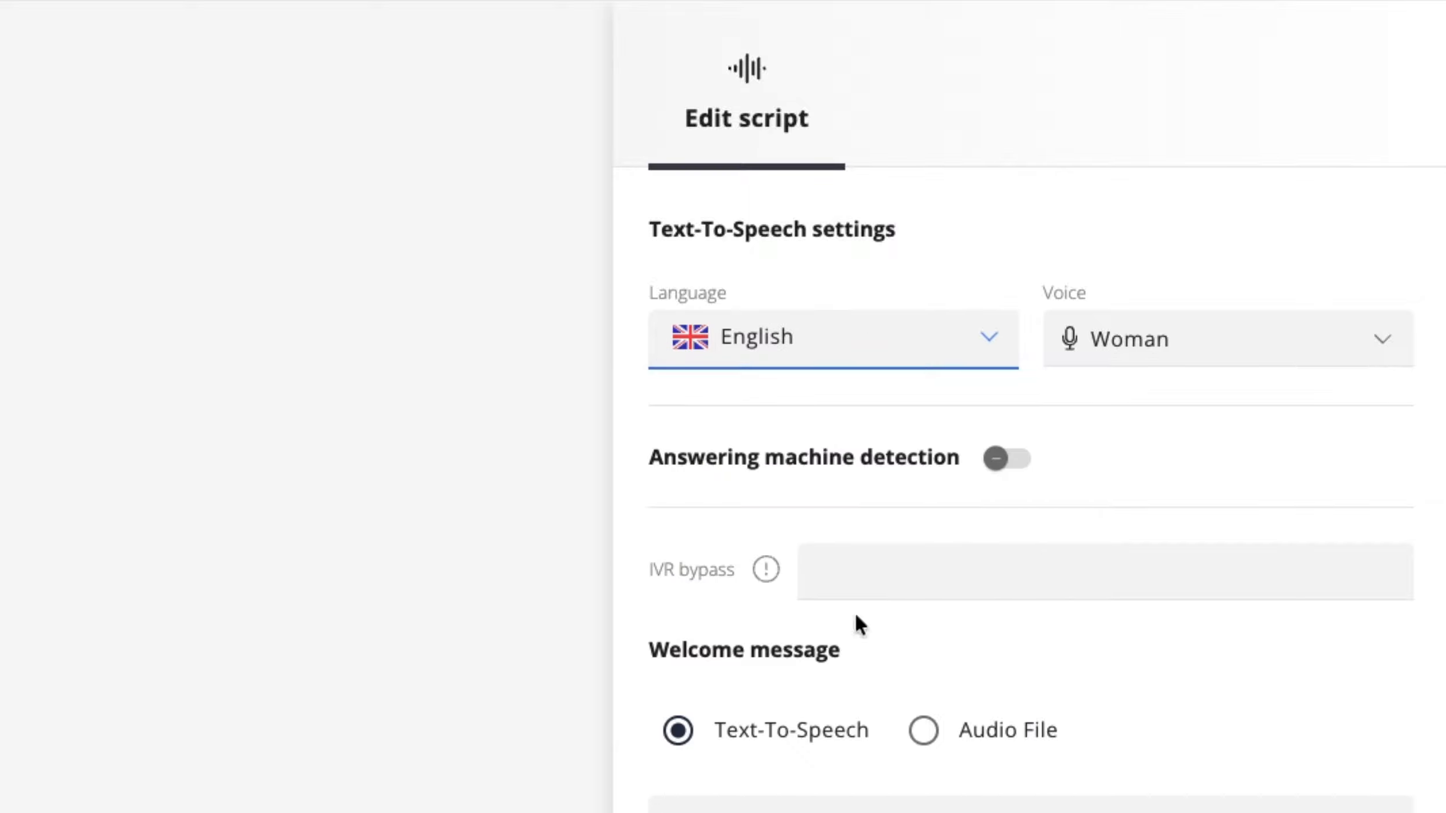
{"action": "left_click", "coordinate": [1189, 356]}
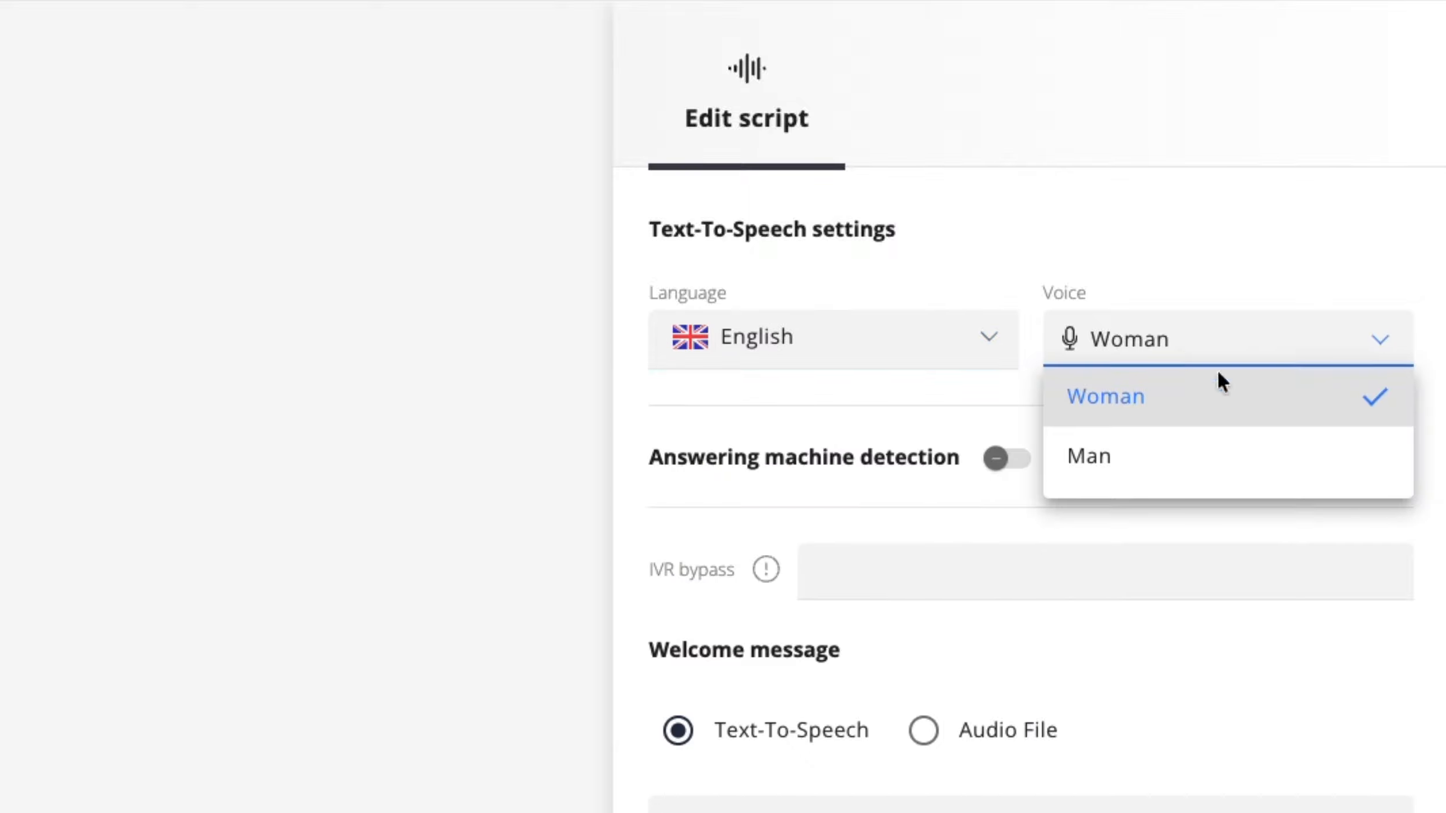
{"action": "left_click", "coordinate": [1243, 475]}
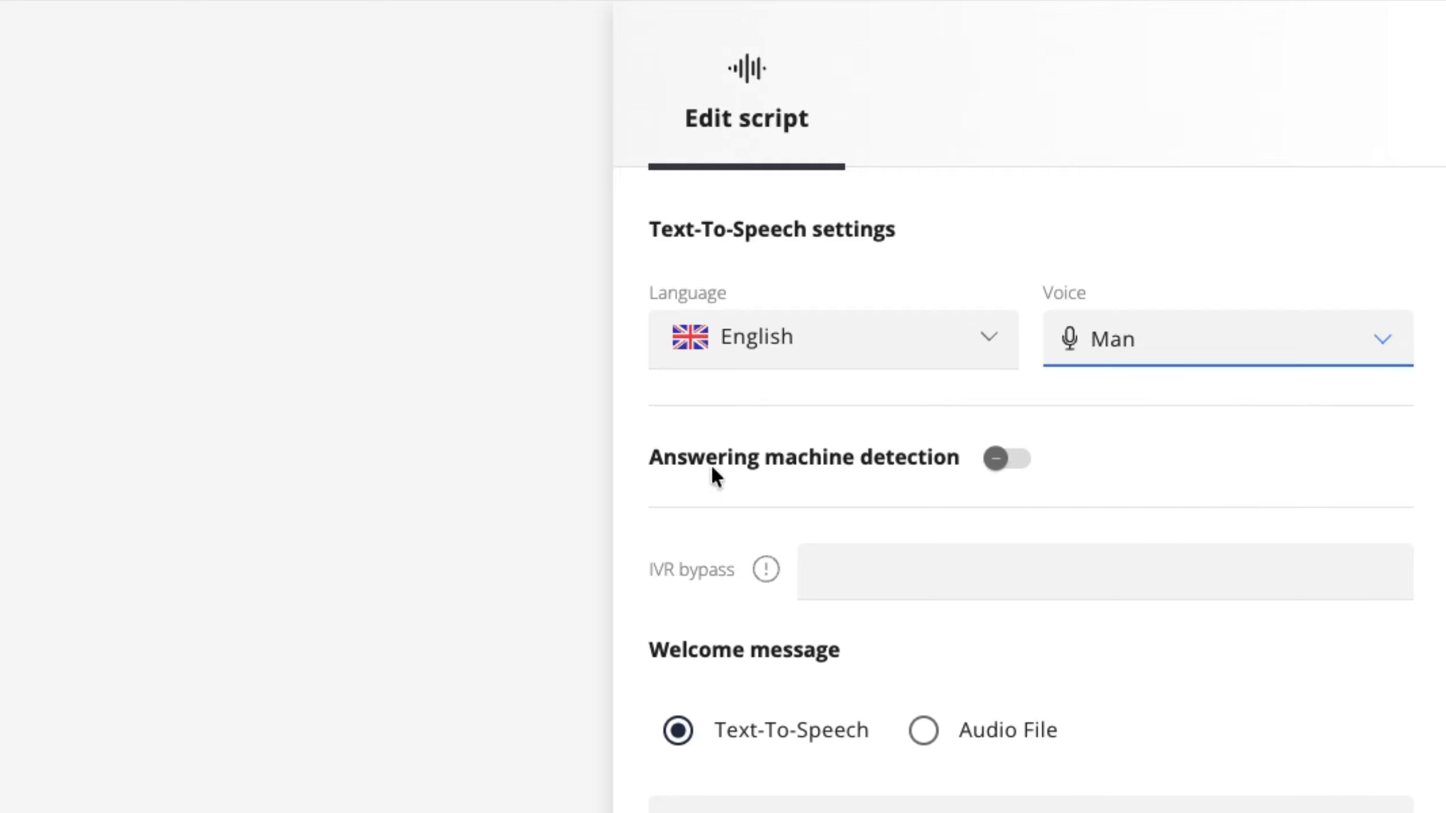
Step: Enable answering machine detection and make it play text-to-speech
{"action": "left_click", "coordinate": [1012, 470]}
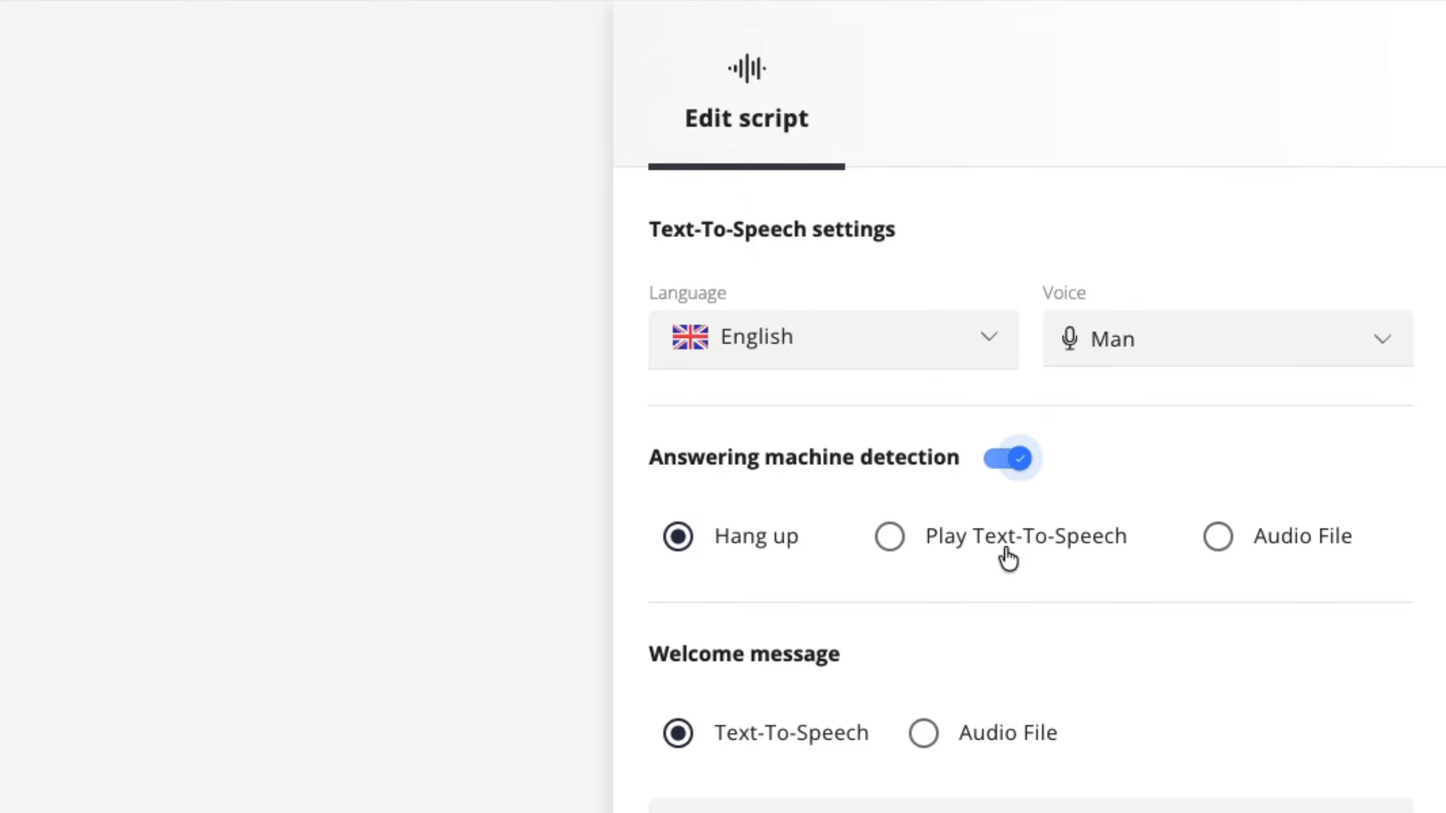
{"action": "left_click", "coordinate": [1266, 554]}
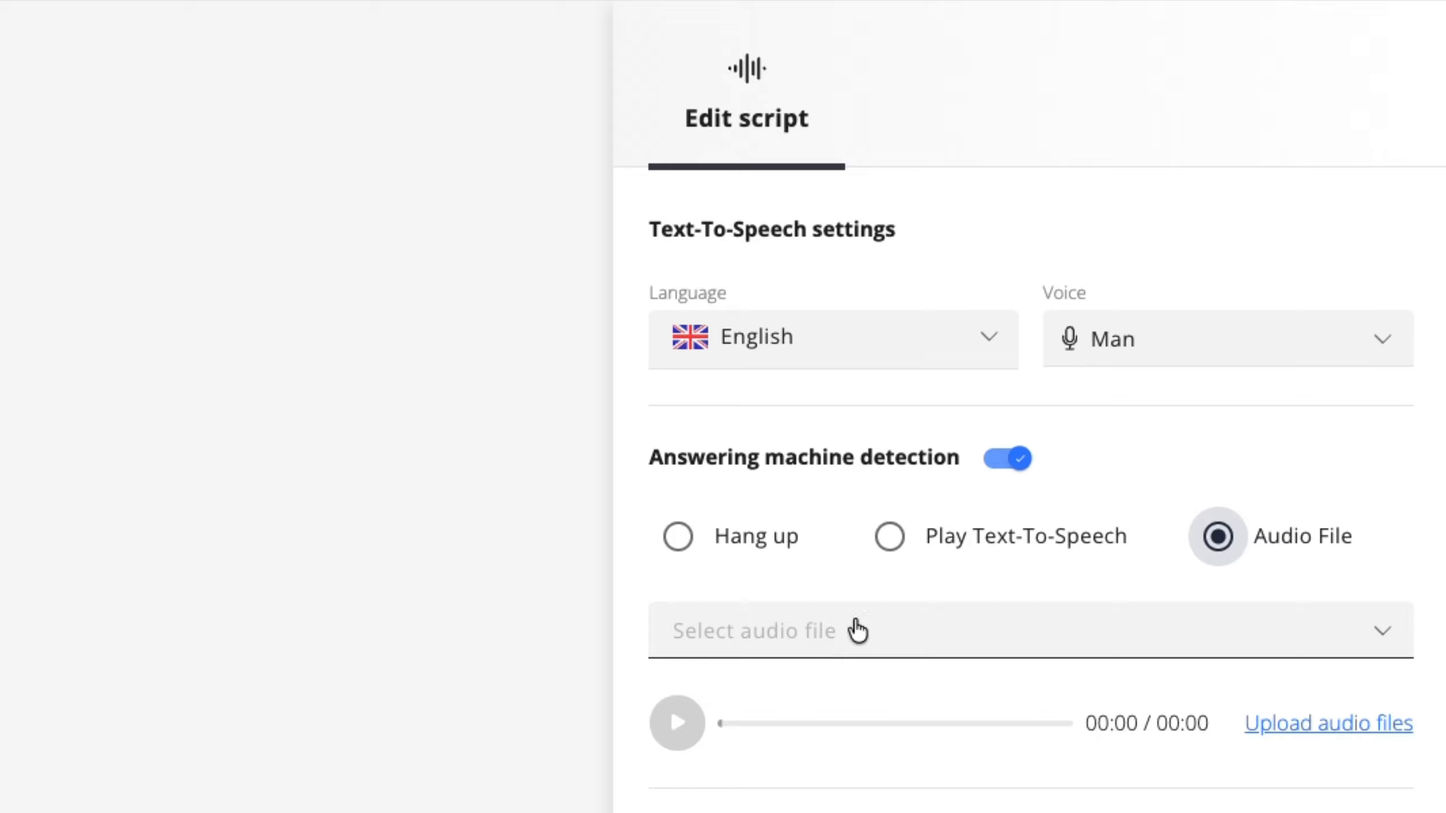
{"action": "left_click", "coordinate": [891, 541]}
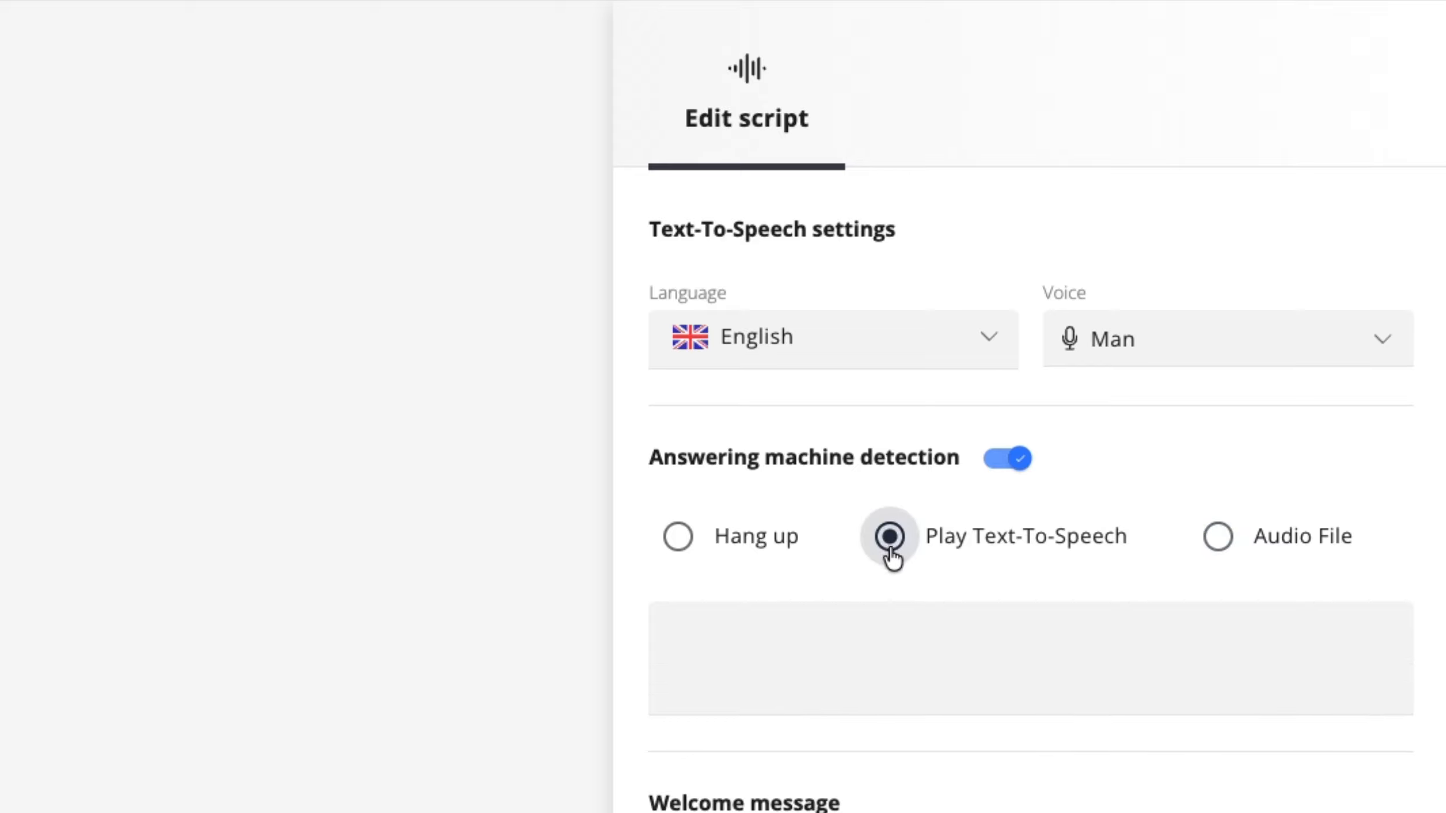
Step: Enter the answering-machine message "Hello, this is Acme Company. We tried to reach your regarding your invoice. Contact us when you got this message. Have a great day."
{"action": "left_click", "coordinate": [1317, 628]}
{"action": "type", "text": "Hello, this is Acme Company. We tried to reach your regarding your invoice. Contact us when you got this message. Have a great day."}
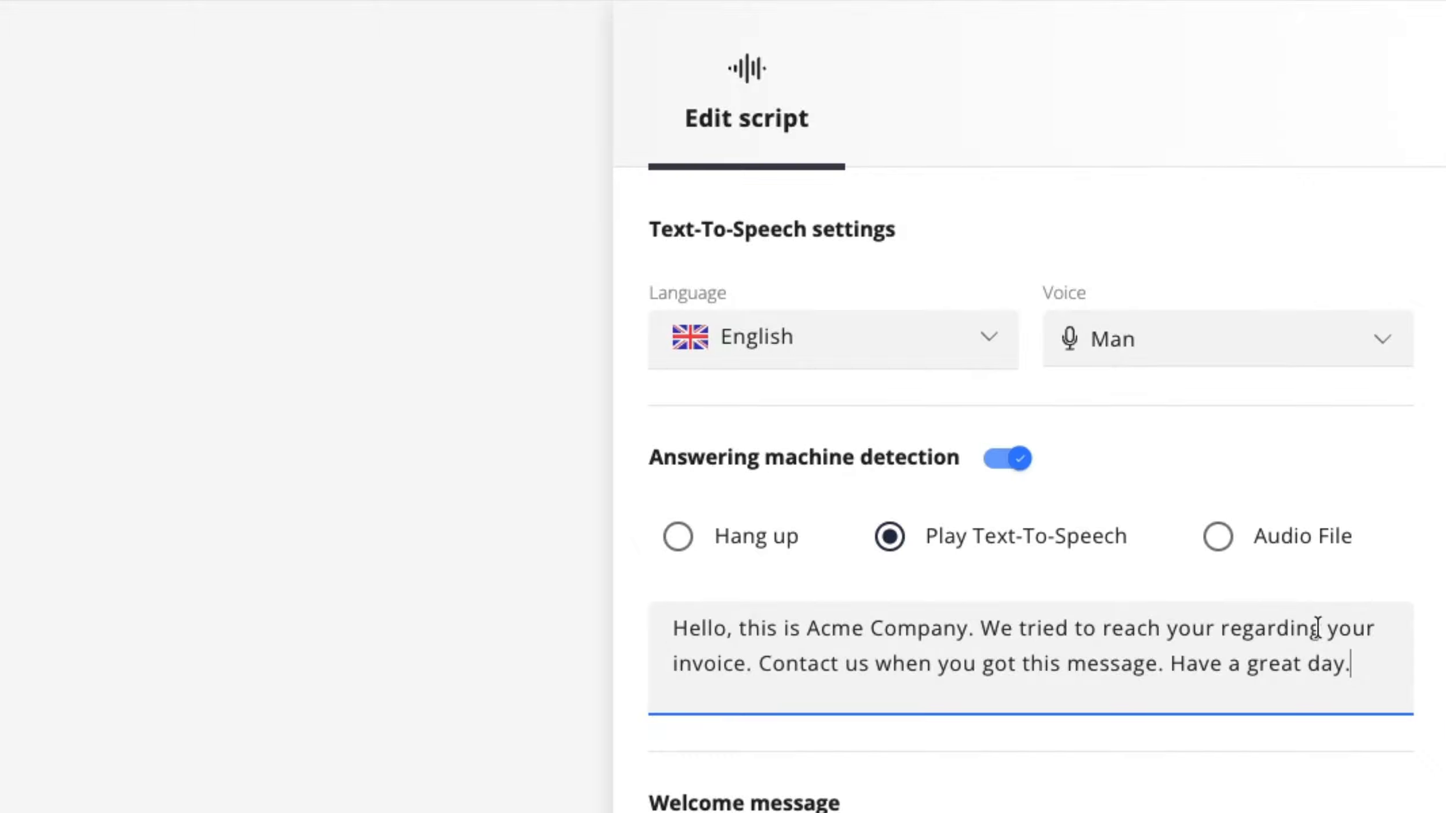
Step: Enter the welcome message "Hello {{contact.firstname}} this is Acme Company. This is a friendly reminder about your pending payment."
{"action": "scroll", "coordinate": [1318, 613], "scroll_direction": "down", "scroll_amount": 10}
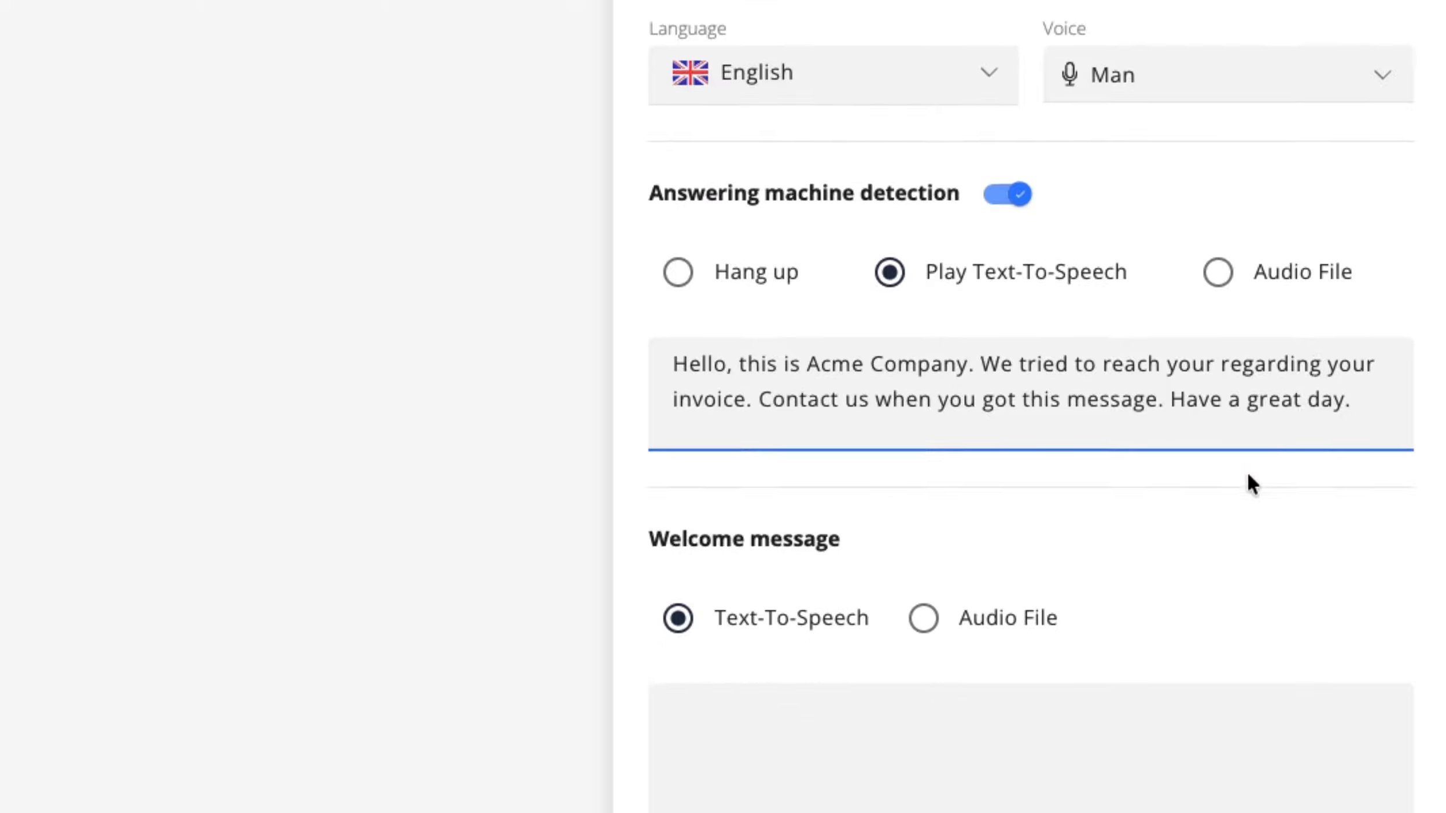
{"action": "scroll", "coordinate": [891, 235], "scroll_direction": "down", "scroll_amount": 3}
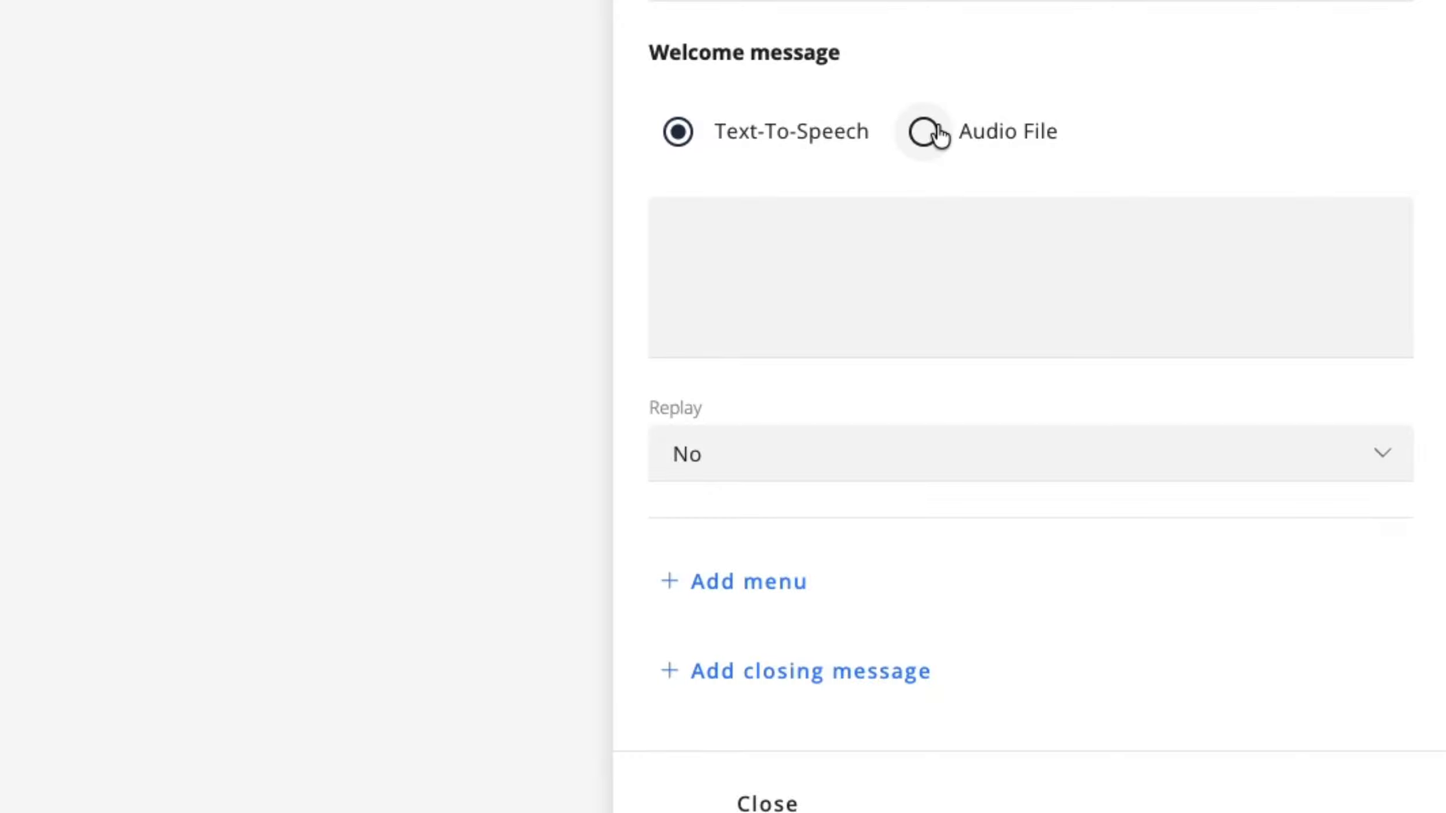
{"action": "left_click", "coordinate": [937, 471]}
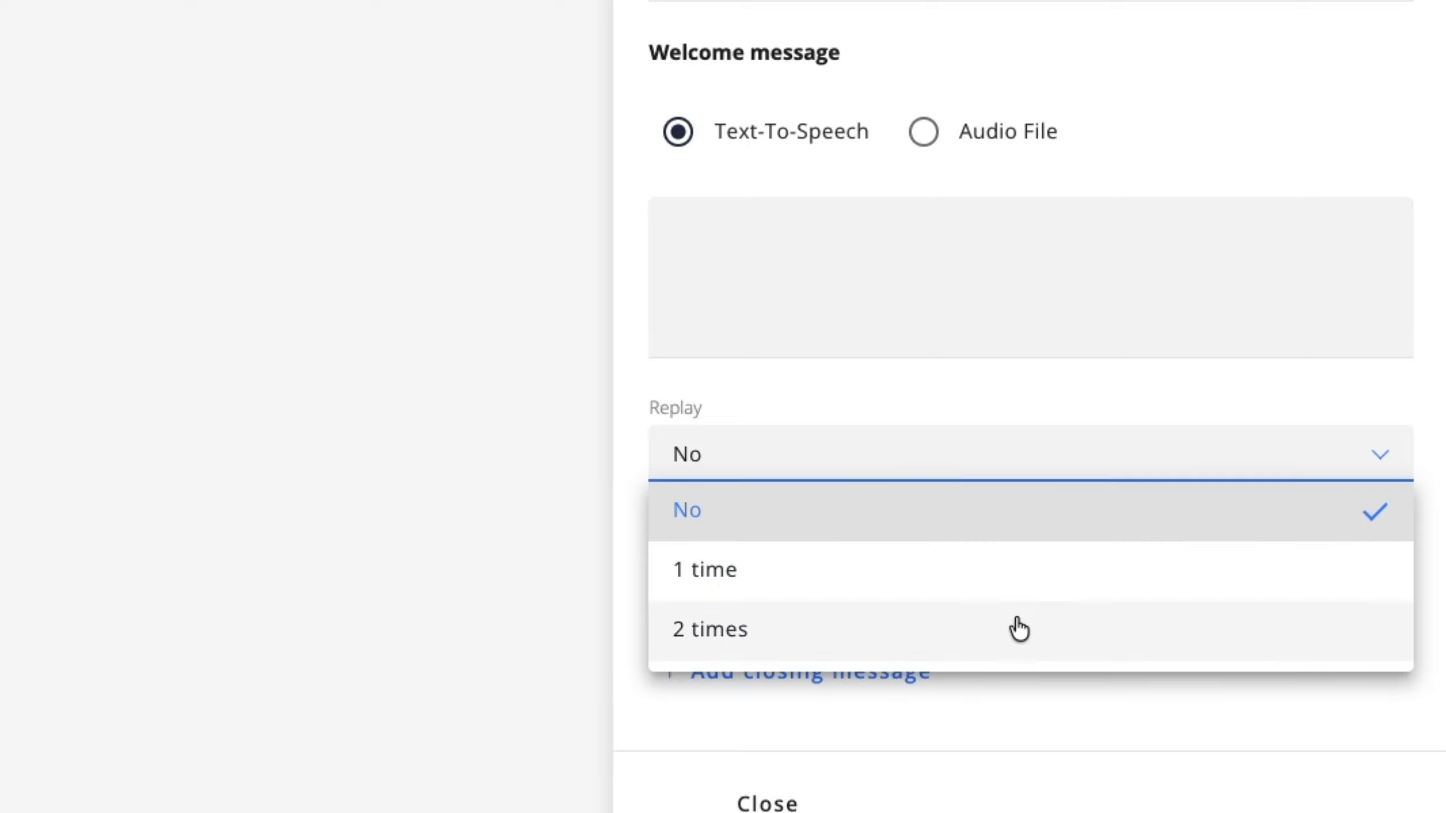
{"action": "left_click", "coordinate": [924, 247]}
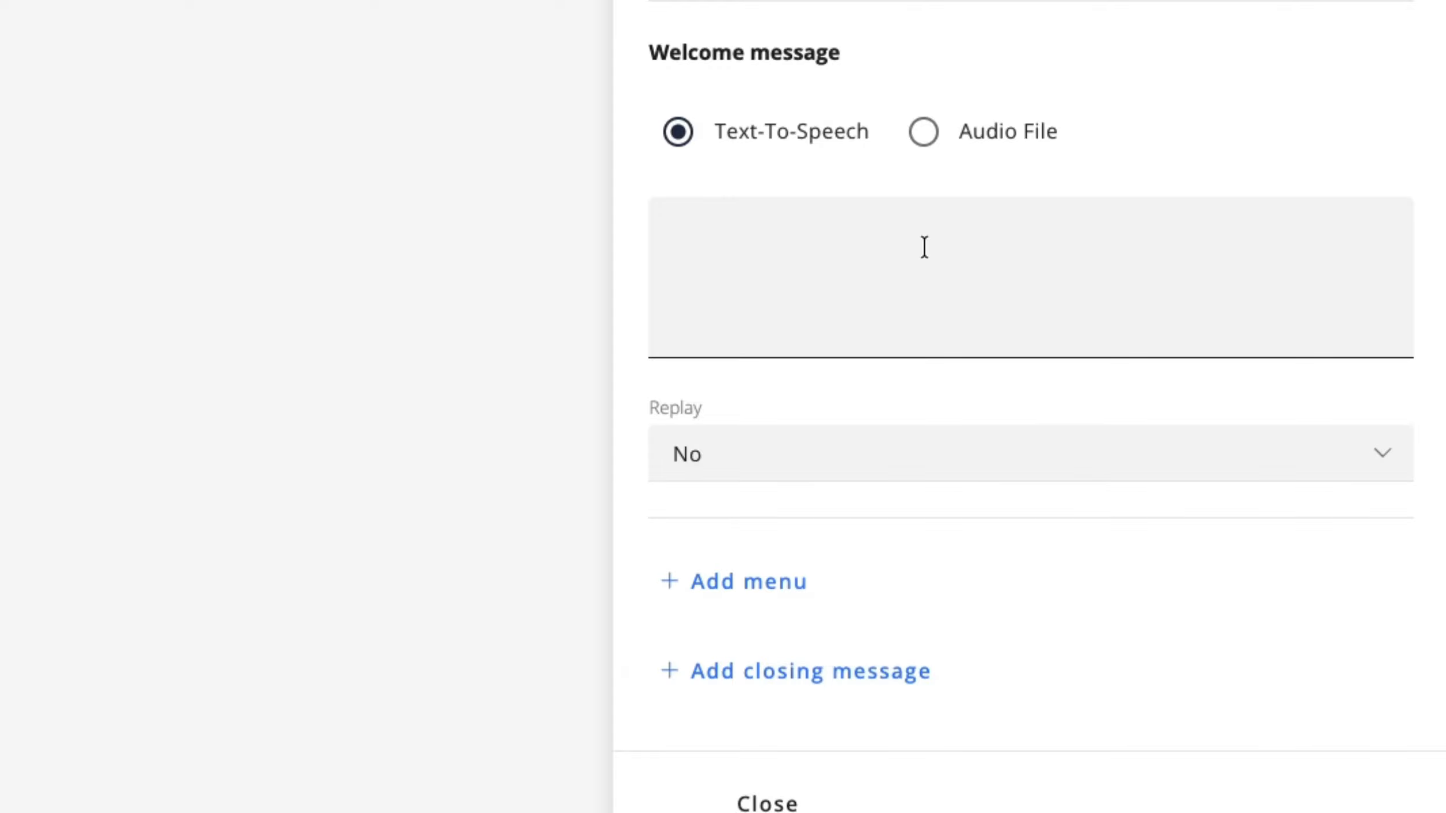
{"action": "type", "text": "Hello {{contact.firstname}} this is Acme Company. This is a friendly reminder about your pending payment."}
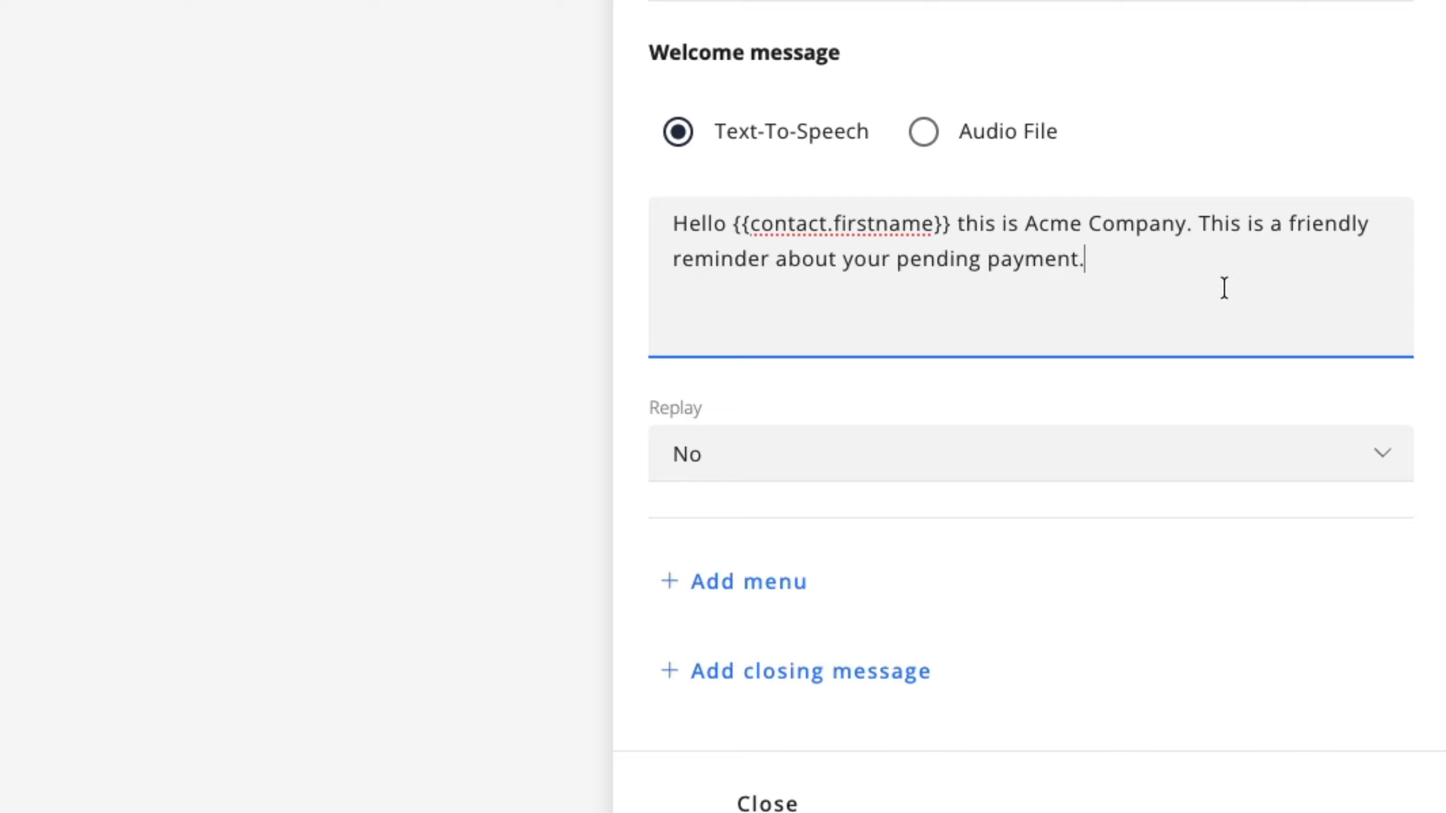
Step: Add a menu: "To confirm that you have made the payment, press 1. To be transferred to an agent, press 2. To get your invoice info, press 3."
{"action": "left_click", "coordinate": [800, 590]}
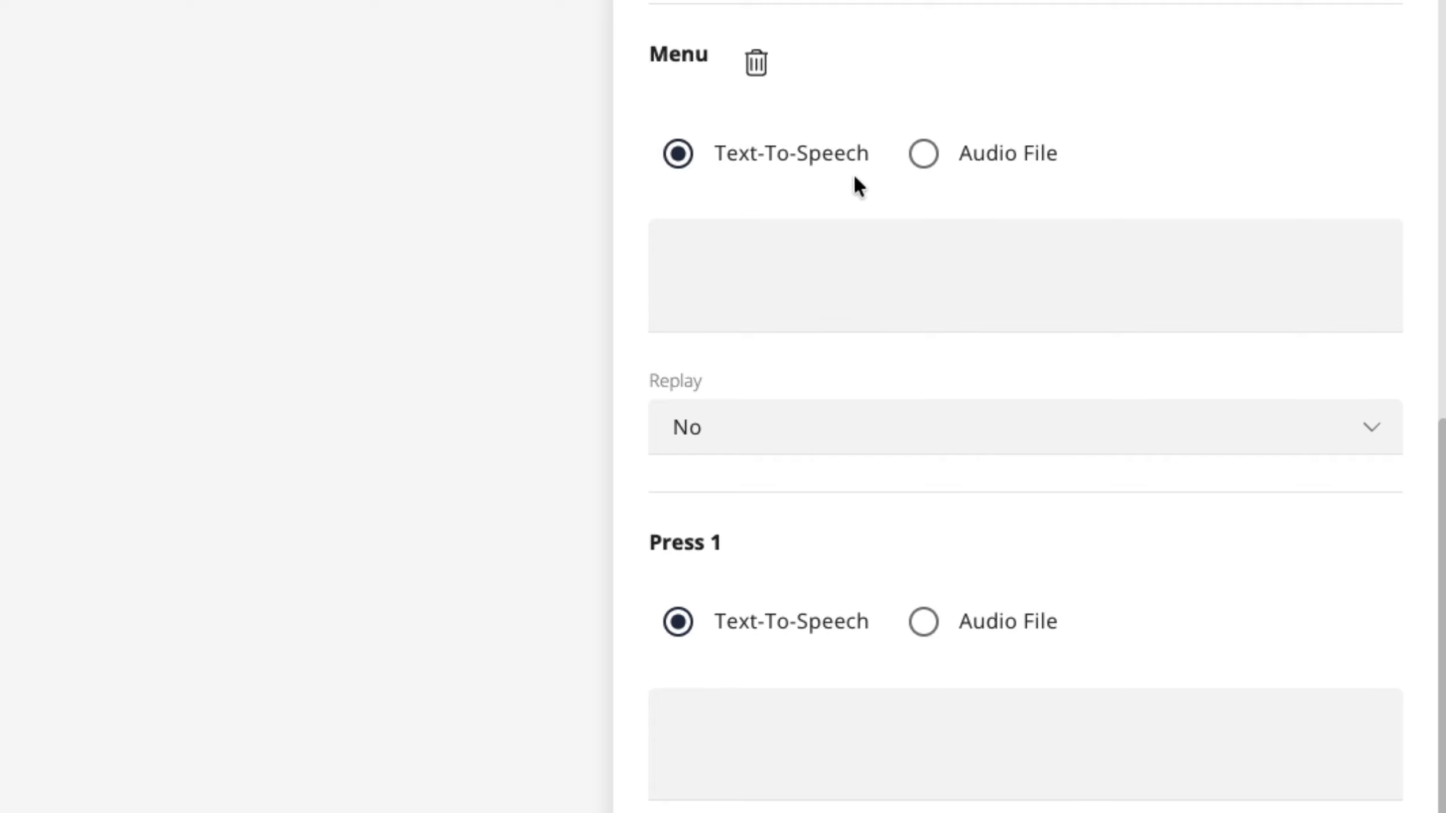
{"action": "left_click", "coordinate": [1047, 257]}
{"action": "type", "text": "To confirm that you have made the payment, press 1. To be transferred to an agent, press 2. To get your invoice info, press 3."}
Step: Set the menu message to replay 1 time
{"action": "left_click", "coordinate": [1147, 437]}
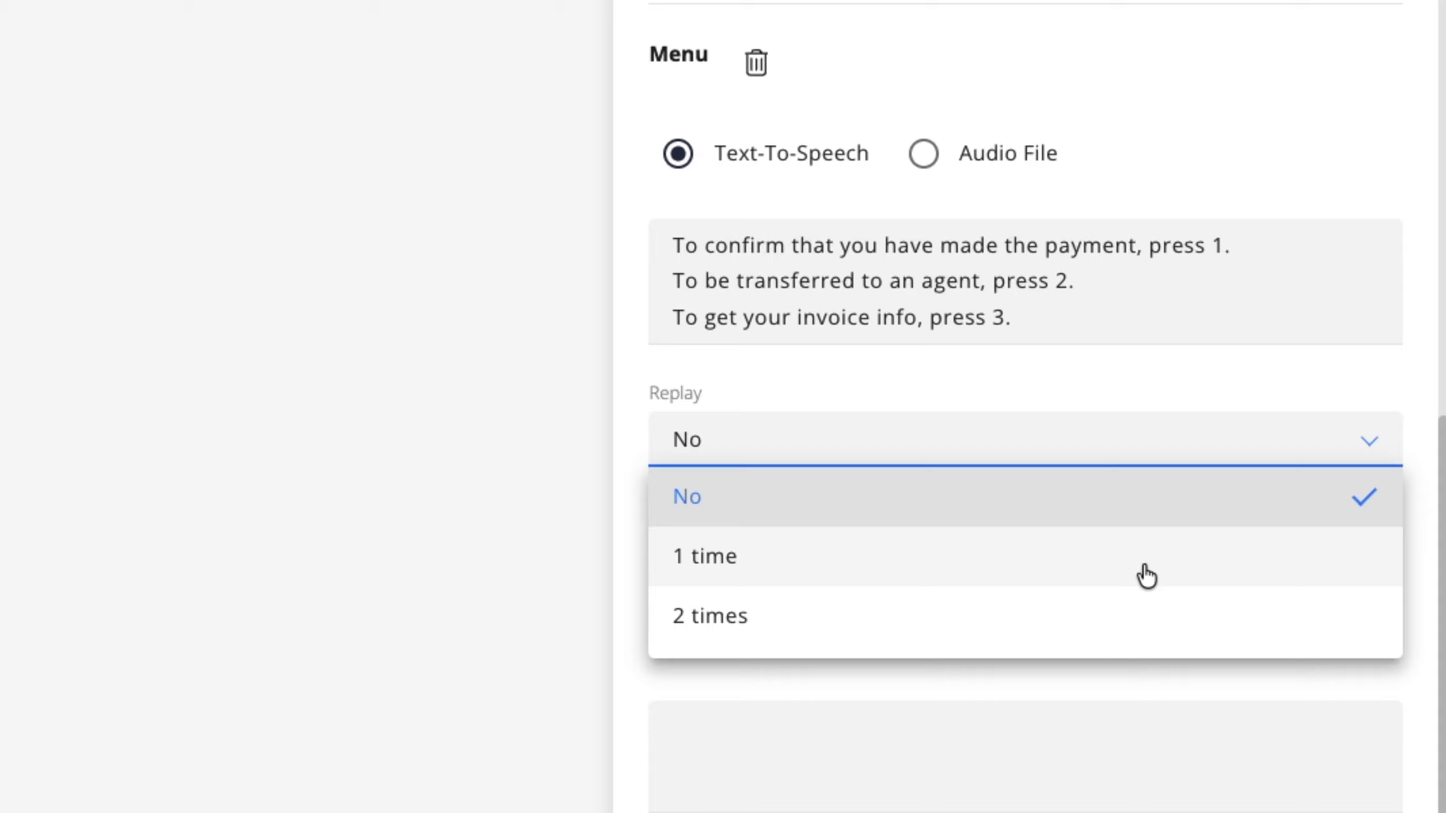
{"action": "left_click", "coordinate": [1145, 576]}
Step: Enter the Press 1 text-to-speech reply "Thank you, we will verify your payment and come back to you if needed."
{"action": "scroll", "coordinate": [1144, 575], "scroll_direction": "down", "scroll_amount": 1}
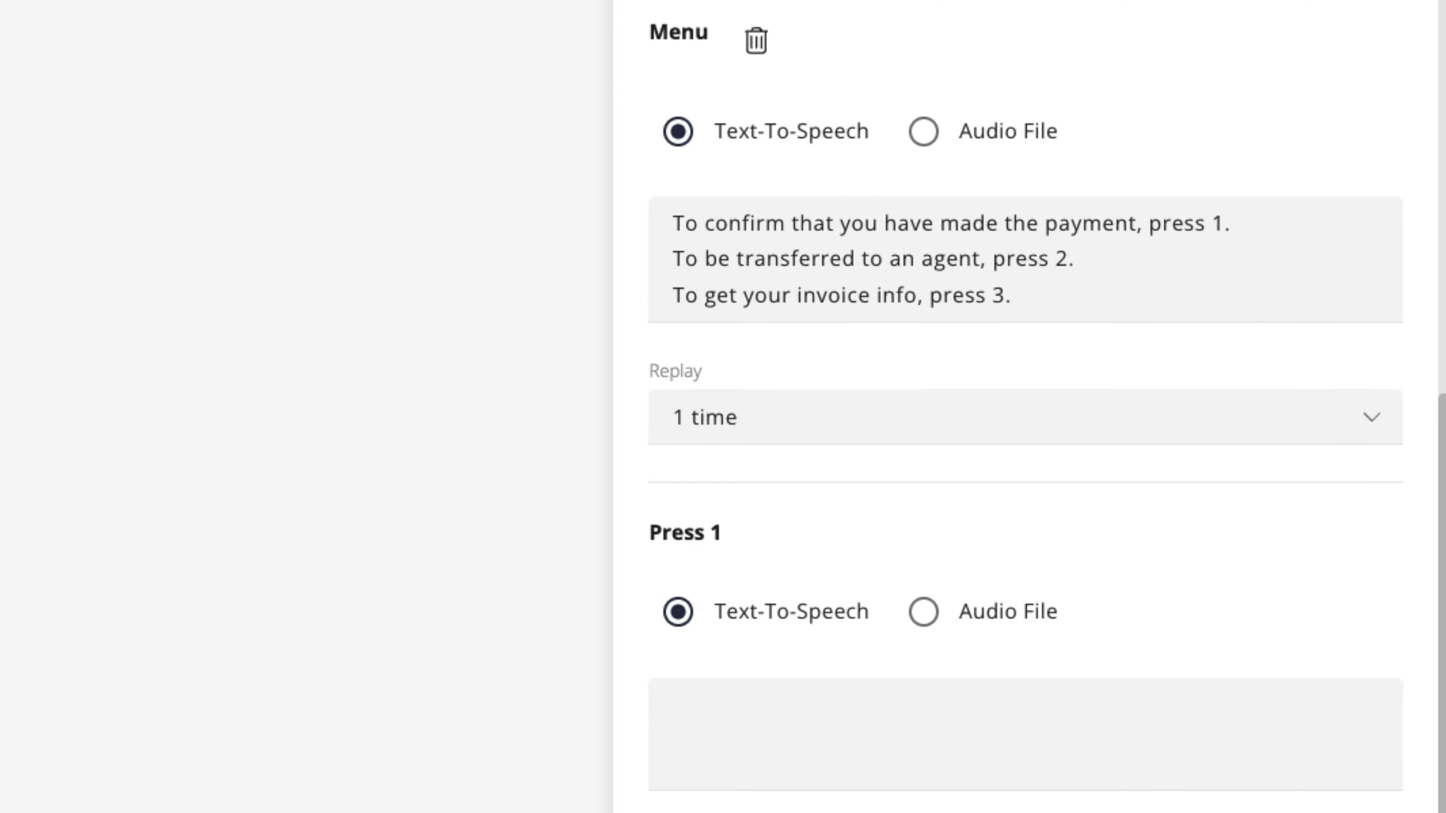
{"action": "scroll", "coordinate": [1404, 471], "scroll_direction": "down", "scroll_amount": 8}
{"action": "left_click", "coordinate": [1327, 250]}
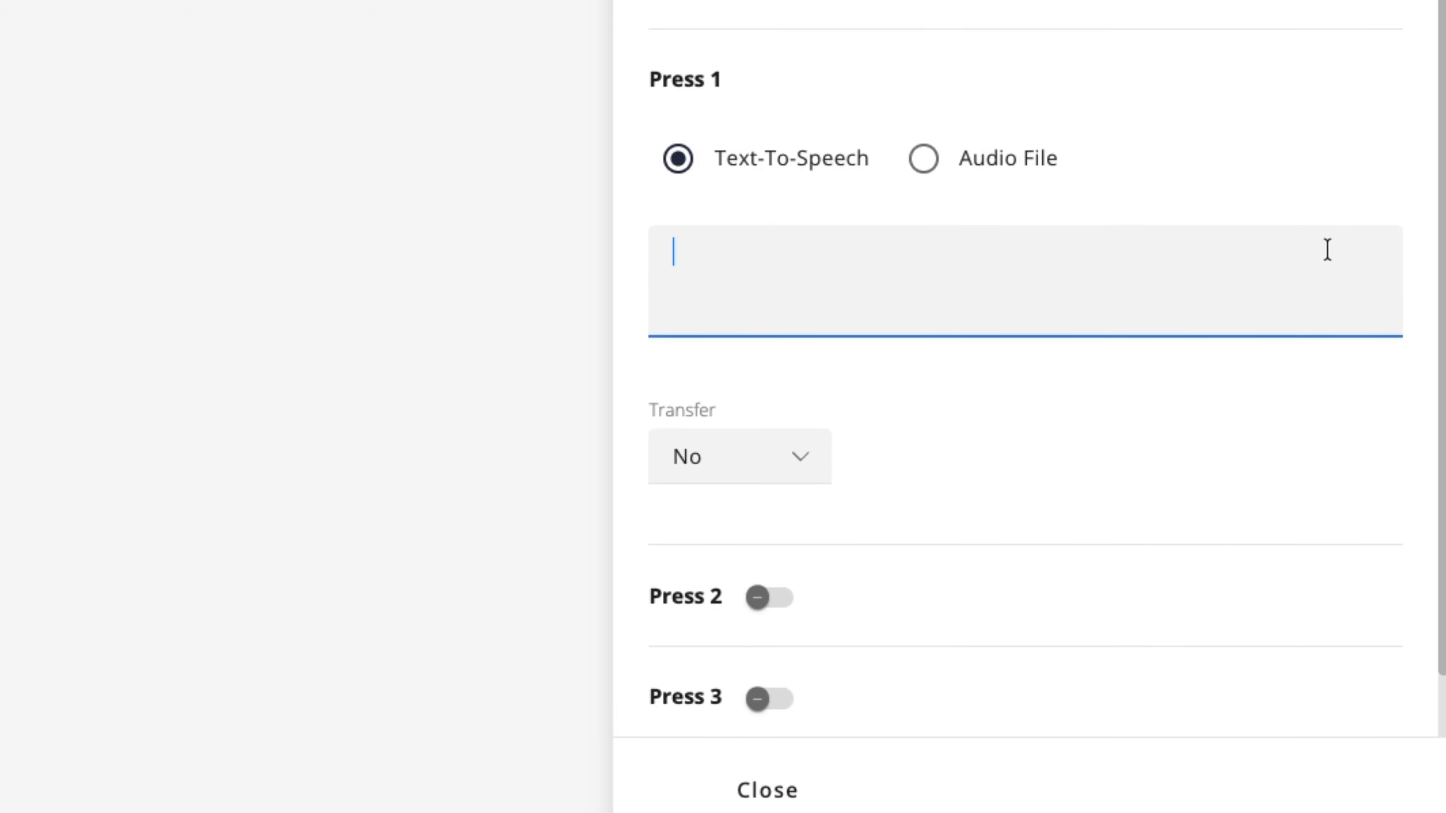
{"action": "type", "text": "Thank you, we will verify your payment and come back to you if needed."}
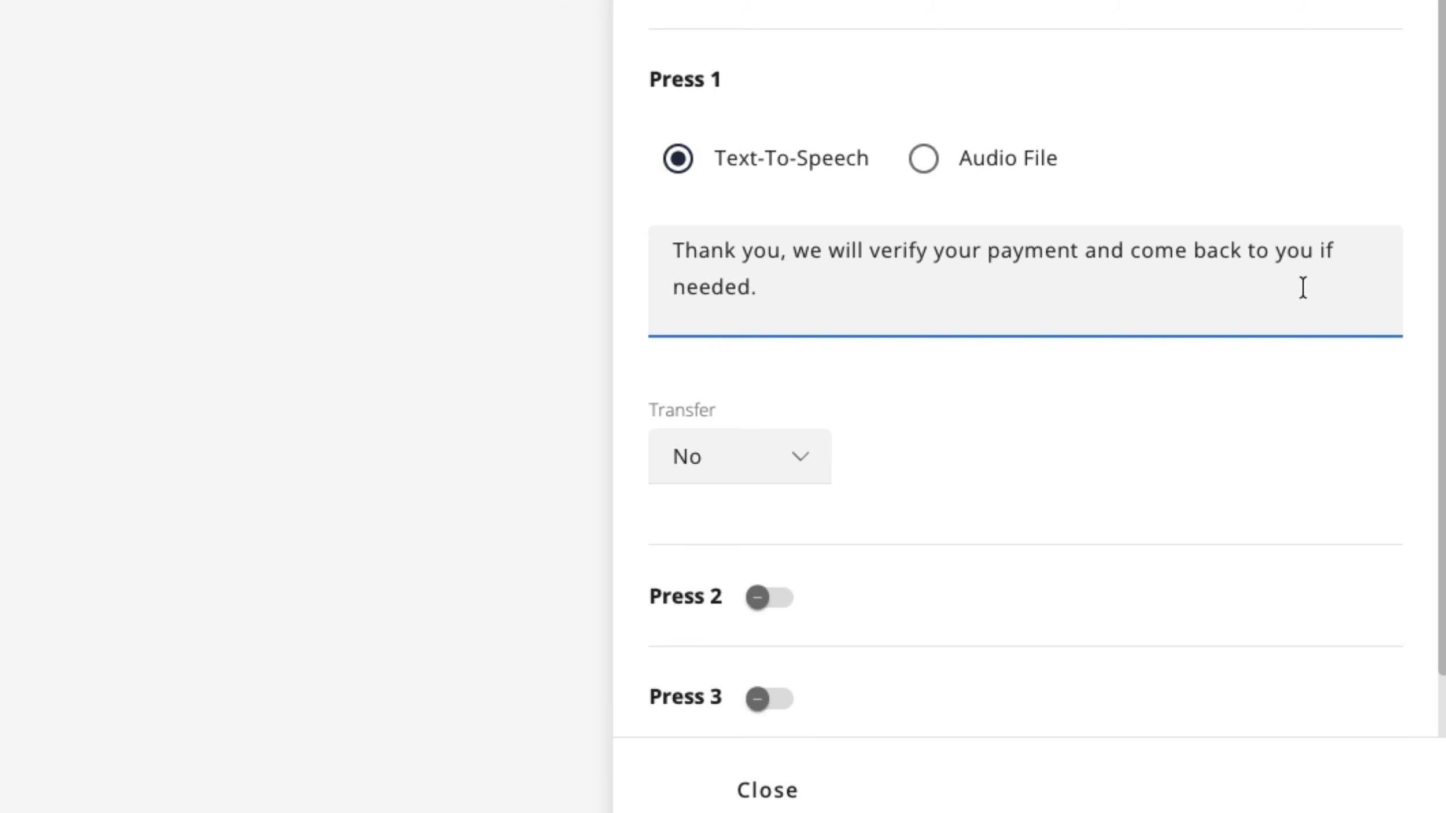
Step: Enable the Press 2 option with the text-to-speech reply "You are going to be transferred shortly to assist with your payment."
{"action": "left_click", "coordinate": [761, 599]}
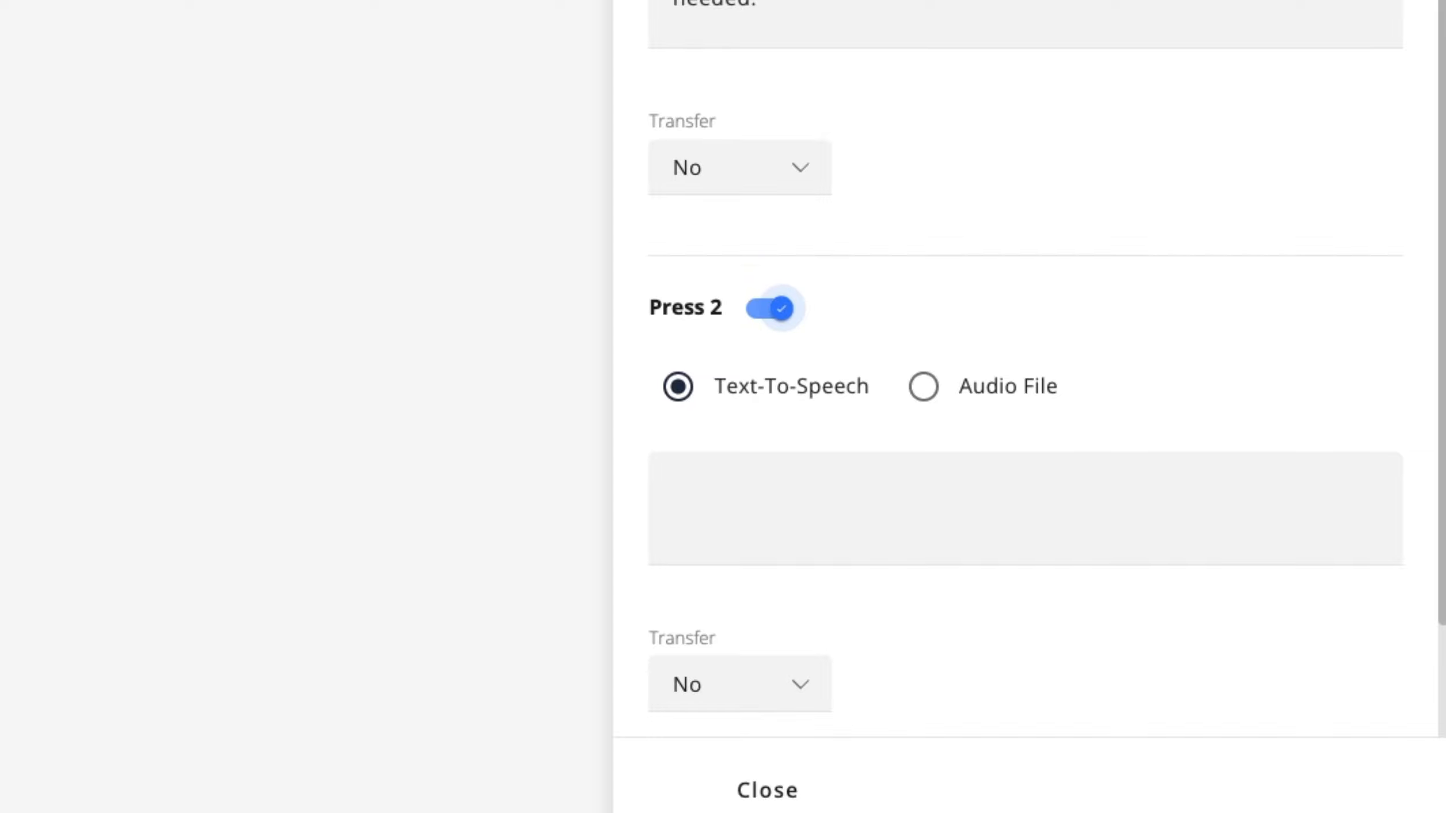
{"action": "left_click", "coordinate": [1256, 481]}
{"action": "type", "text": "You are going to be transferred shortly to assist with your payment."}
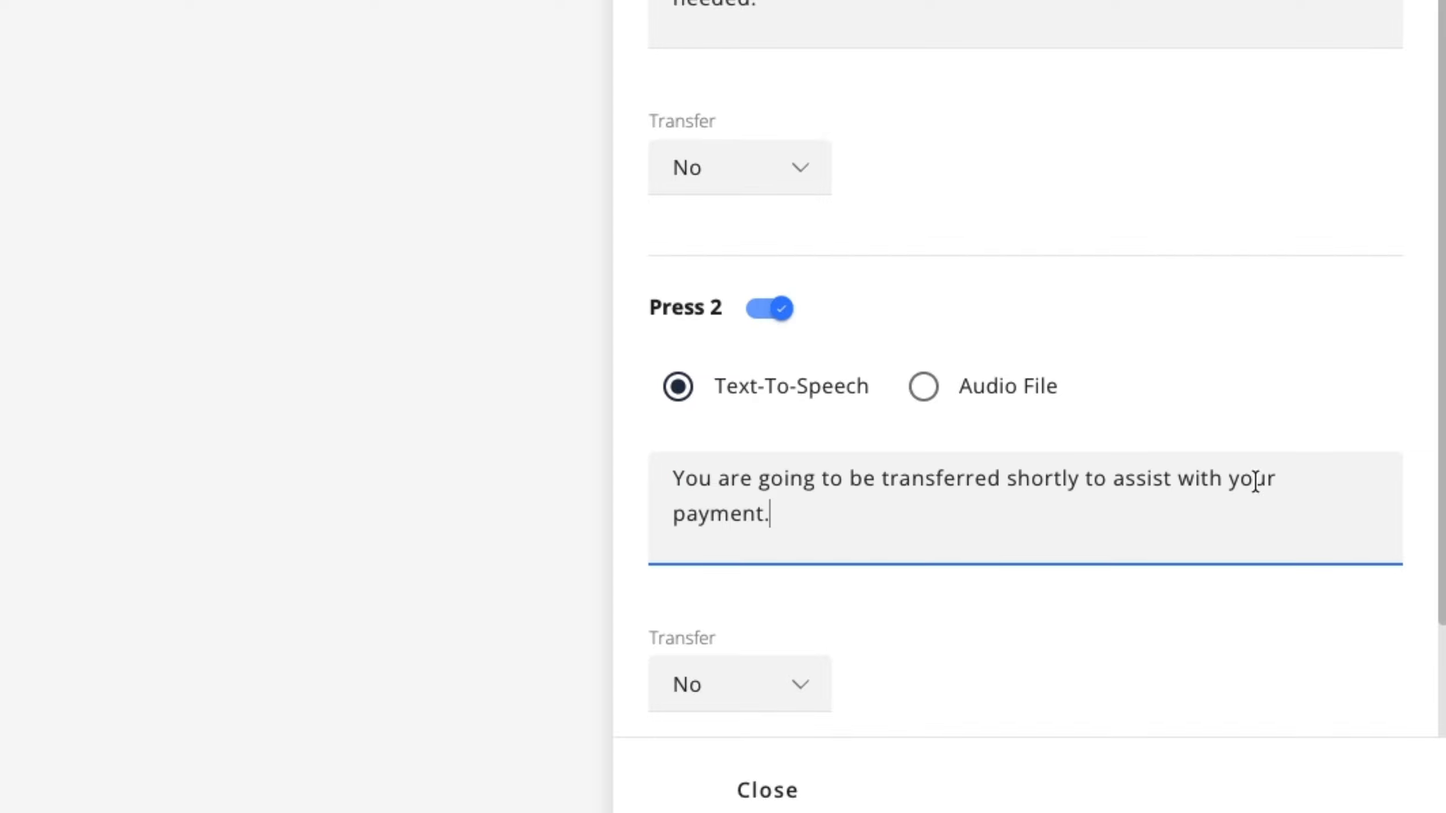
Step: Turn on call transfer for the Press 2 option and enter the Belgian destination phone number
{"action": "left_click", "coordinate": [785, 693]}
{"action": "left_click", "coordinate": [800, 739]}
{"action": "left_click", "coordinate": [1097, 321]}
{"action": "type", "text": "47123"}
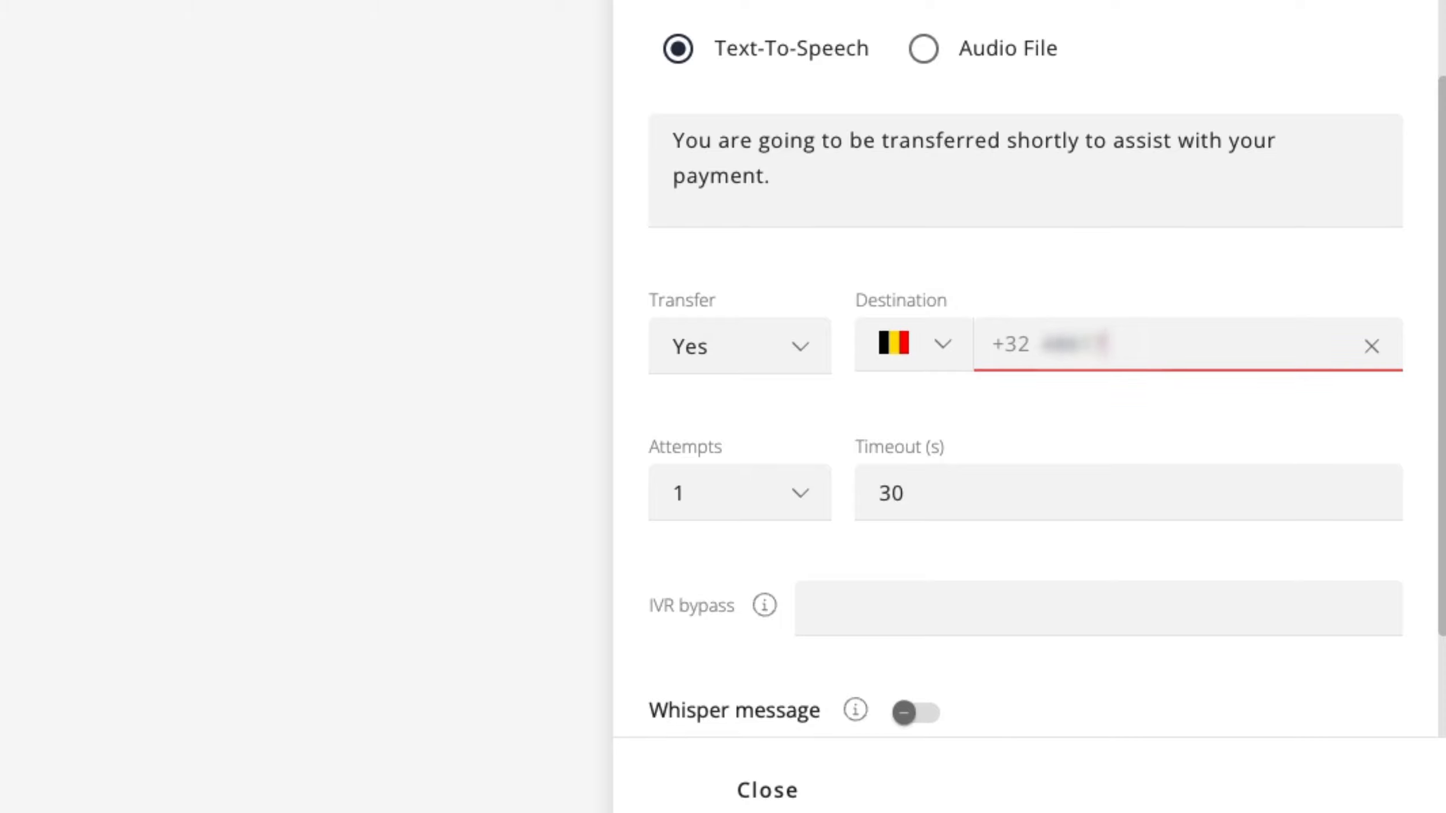
{"action": "type", "text": "45678"}
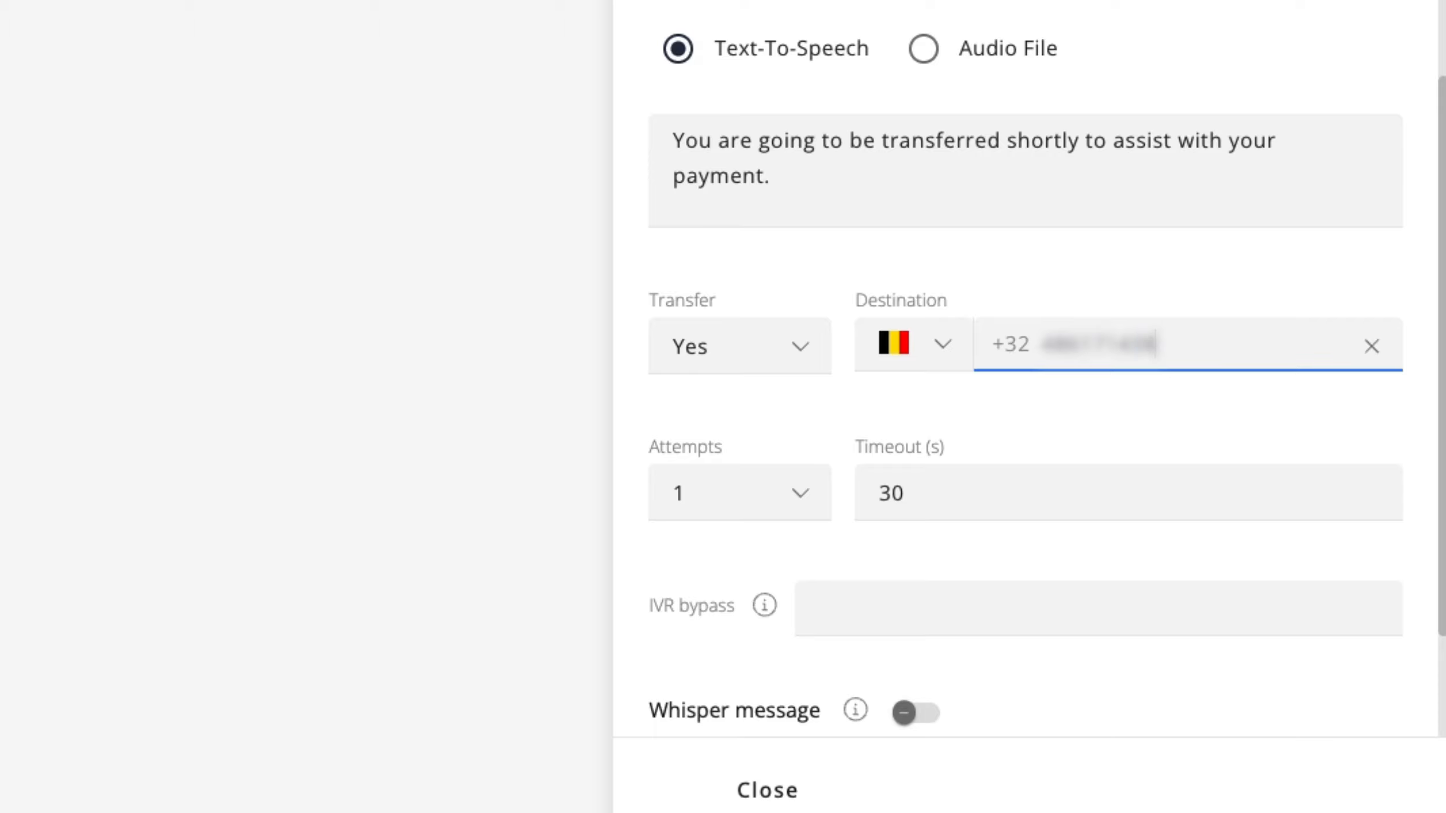
Step: Set the Press 2 transfer to 2 attempts and enter "#" as its IVR bypass
{"action": "left_click", "coordinate": [751, 512]}
{"action": "left_click", "coordinate": [767, 606]}
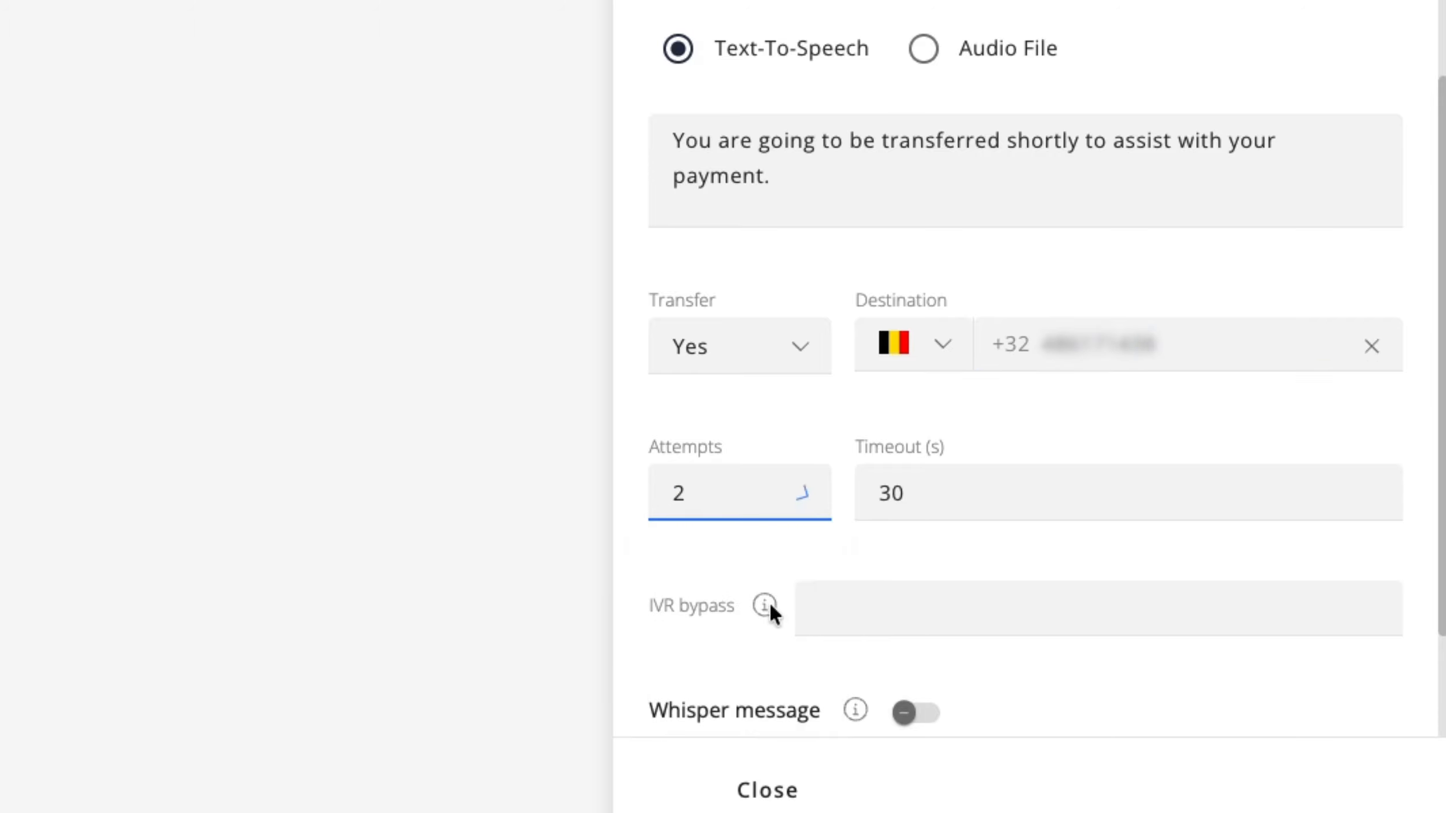
{"action": "left_click", "coordinate": [988, 491]}
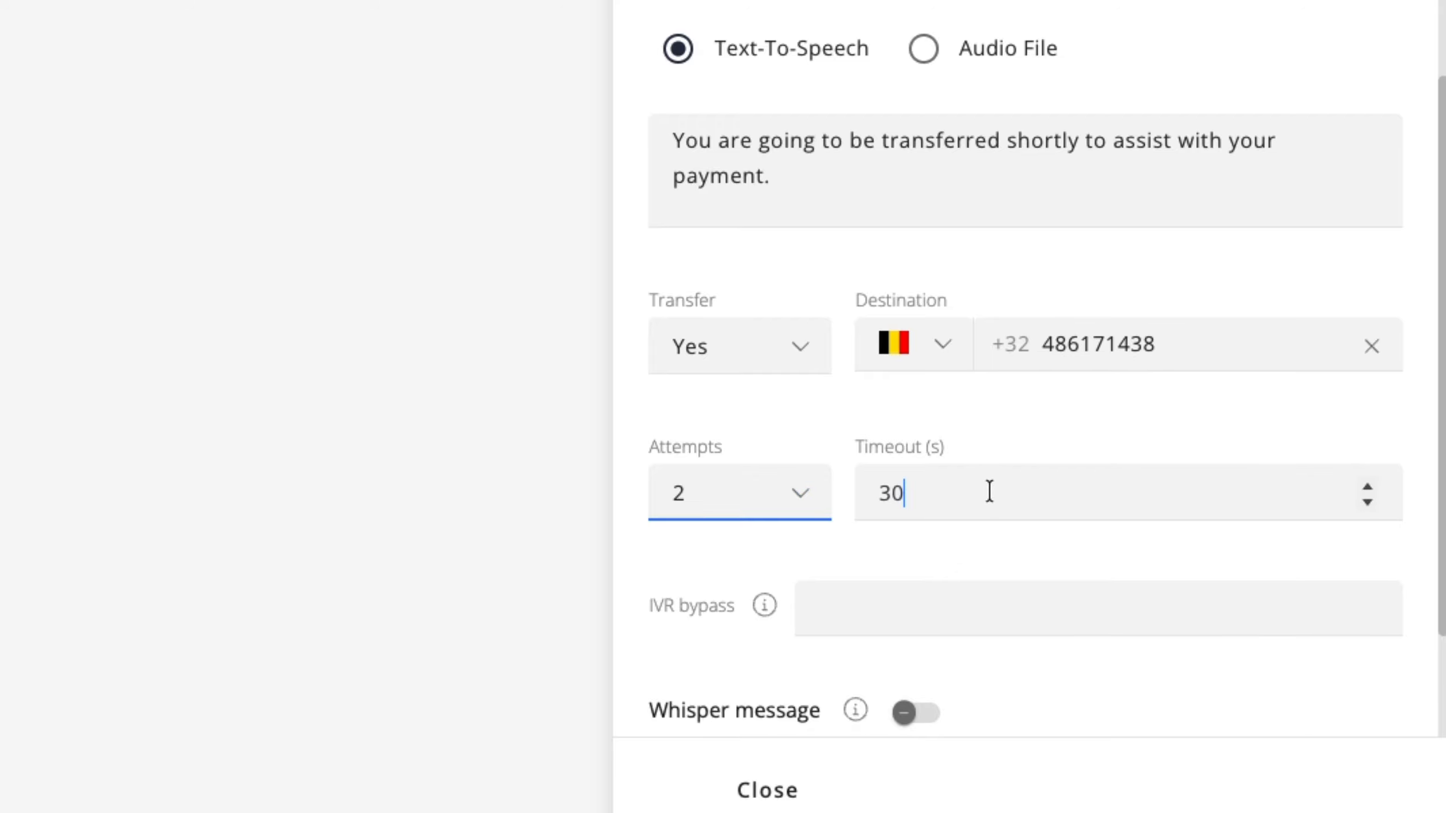
{"action": "left_click", "coordinate": [853, 601]}
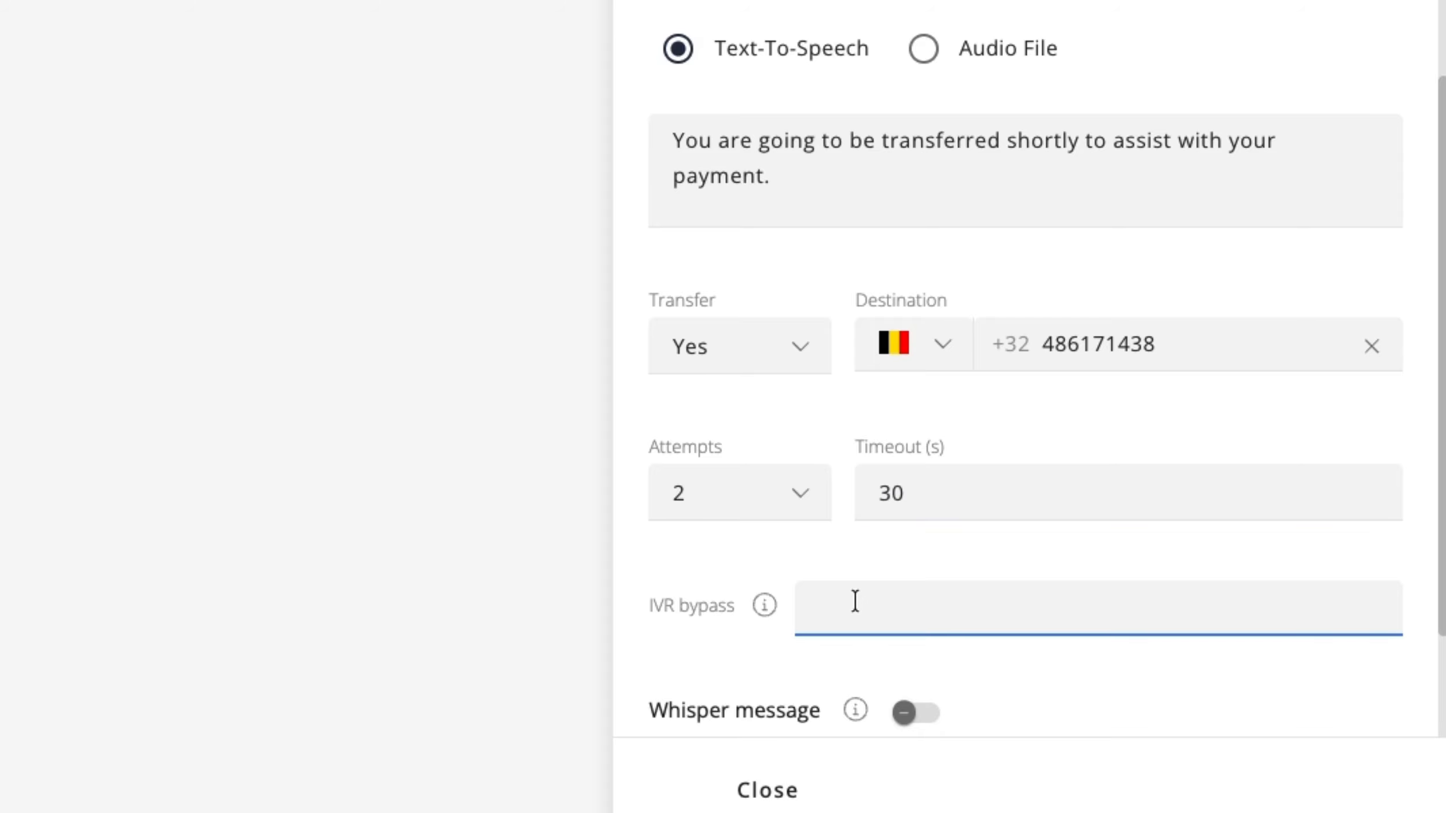
{"action": "type", "text": "#"}
Step: Enable the whisper message for the transfer with the text-to-speech text "The caller wants assistance with a payment."
{"action": "left_click", "coordinate": [907, 716]}
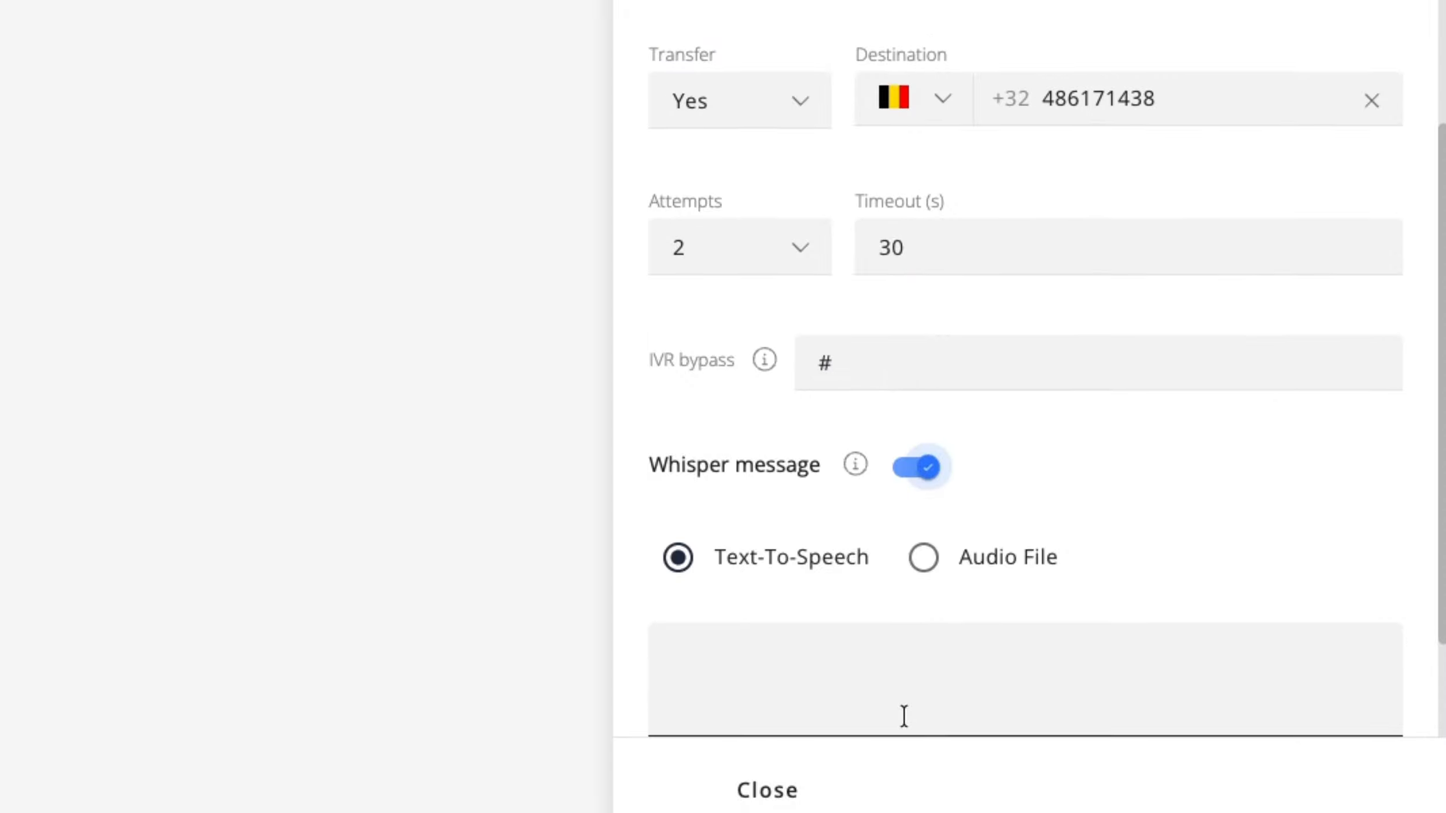
{"action": "left_click", "coordinate": [897, 671]}
{"action": "type", "text": "The caller wants assistance with a payment."}
Step: Enable the Press 3 option with the text-to-speech reply "Your outstanding balance is {{LastInvoiceAmount}}. This corresponds to invoice {{LastInvoiceNumber}} due on {{LastInvoiceNumber}}."
{"action": "scroll", "coordinate": [919, 669], "scroll_direction": "down", "scroll_amount": 4}
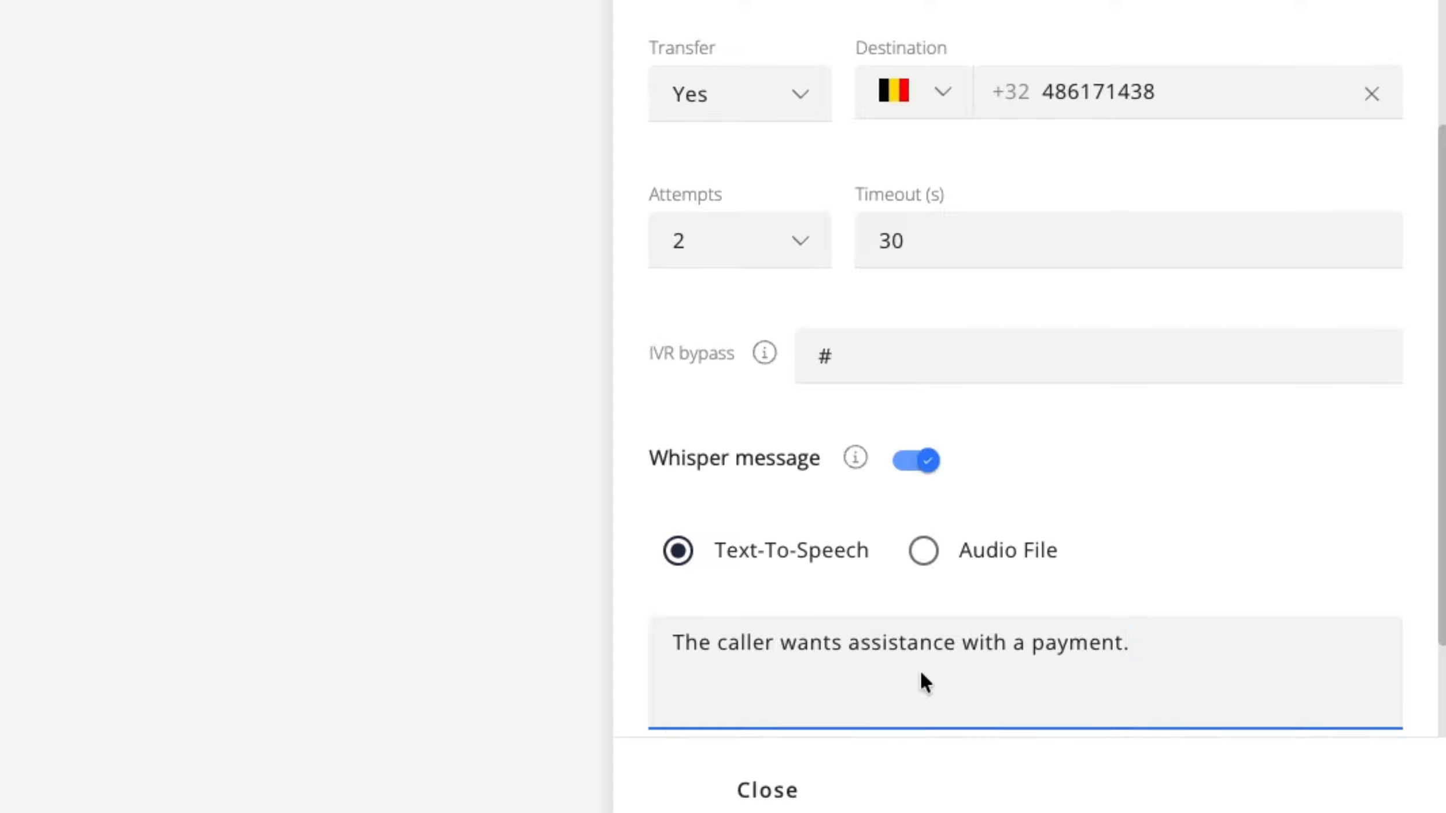
{"action": "left_click", "coordinate": [778, 590]}
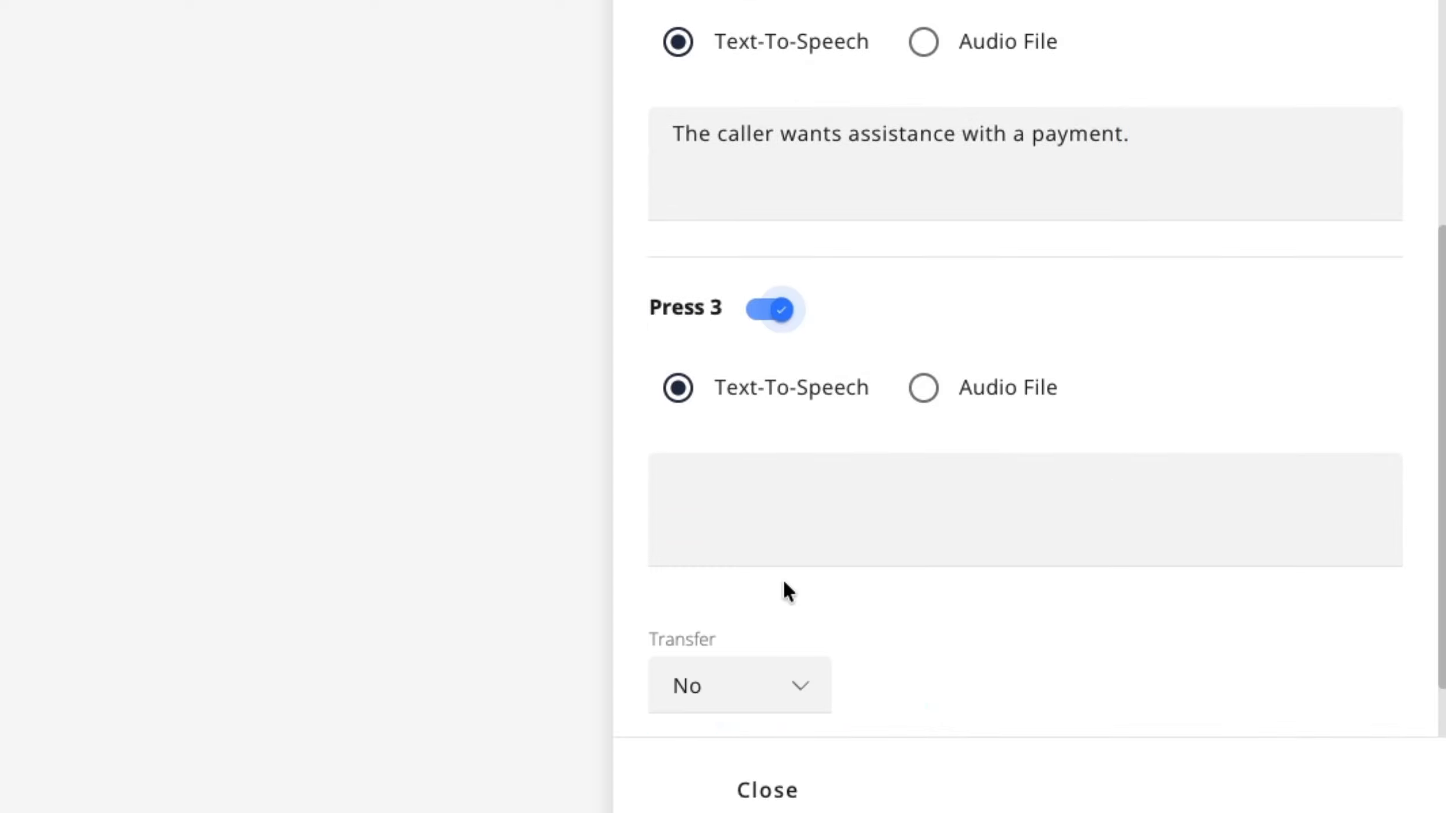
{"action": "left_click", "coordinate": [1097, 468]}
{"action": "type", "text": "Your outstanding balance is {{LastInvoiceAmount}}. This corresponds to invoice {{LastInvoiceNumber}} due on {{LastInvoiceNumber}}."}
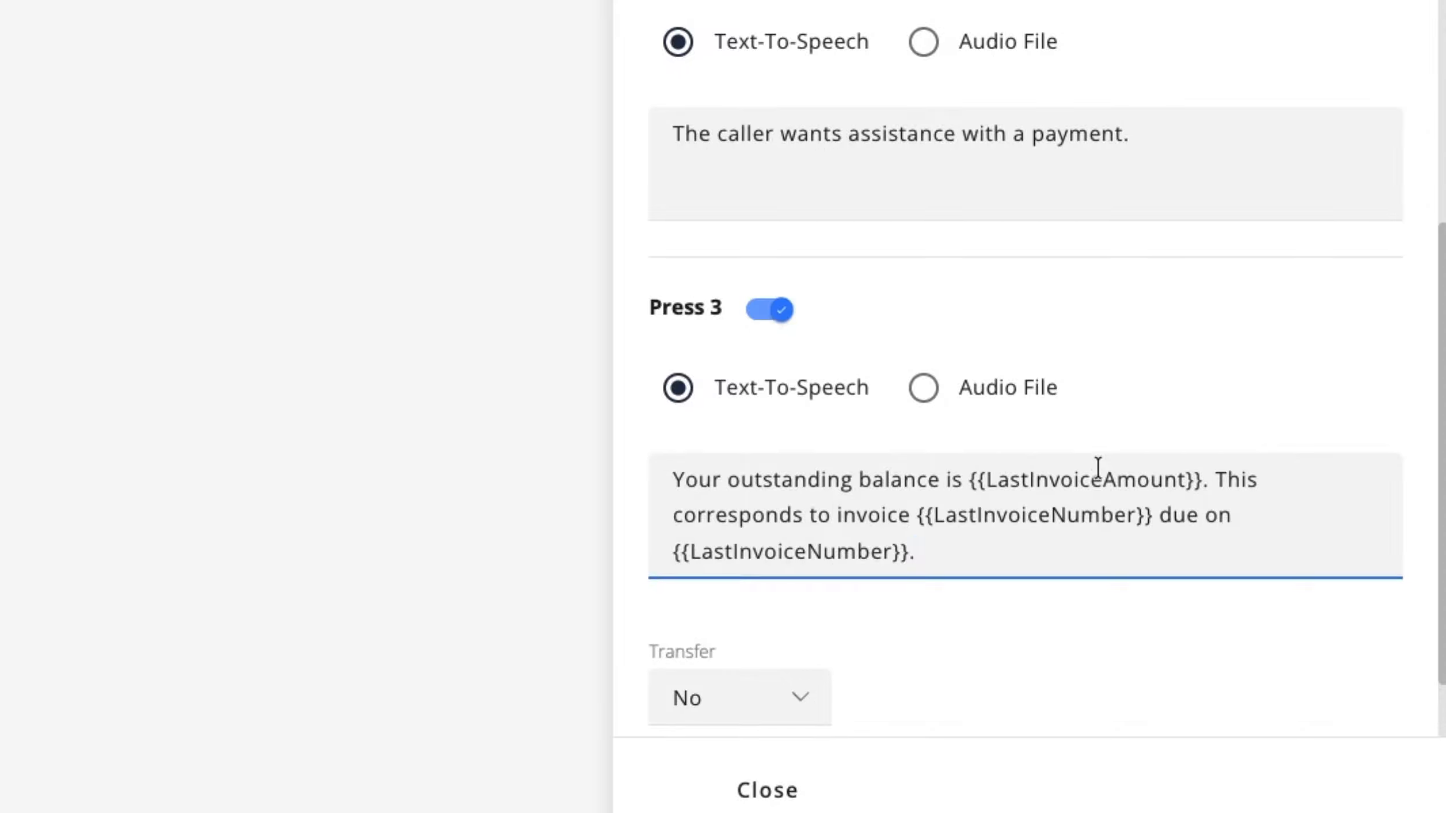
Step: Add the text-to-speech closing message "Thank you for your time. Acme." and close the script editor
{"action": "scroll", "coordinate": [1095, 480], "scroll_direction": "down", "scroll_amount": 2}
{"action": "scroll", "coordinate": [1095, 480], "scroll_direction": "down", "scroll_amount": 1}
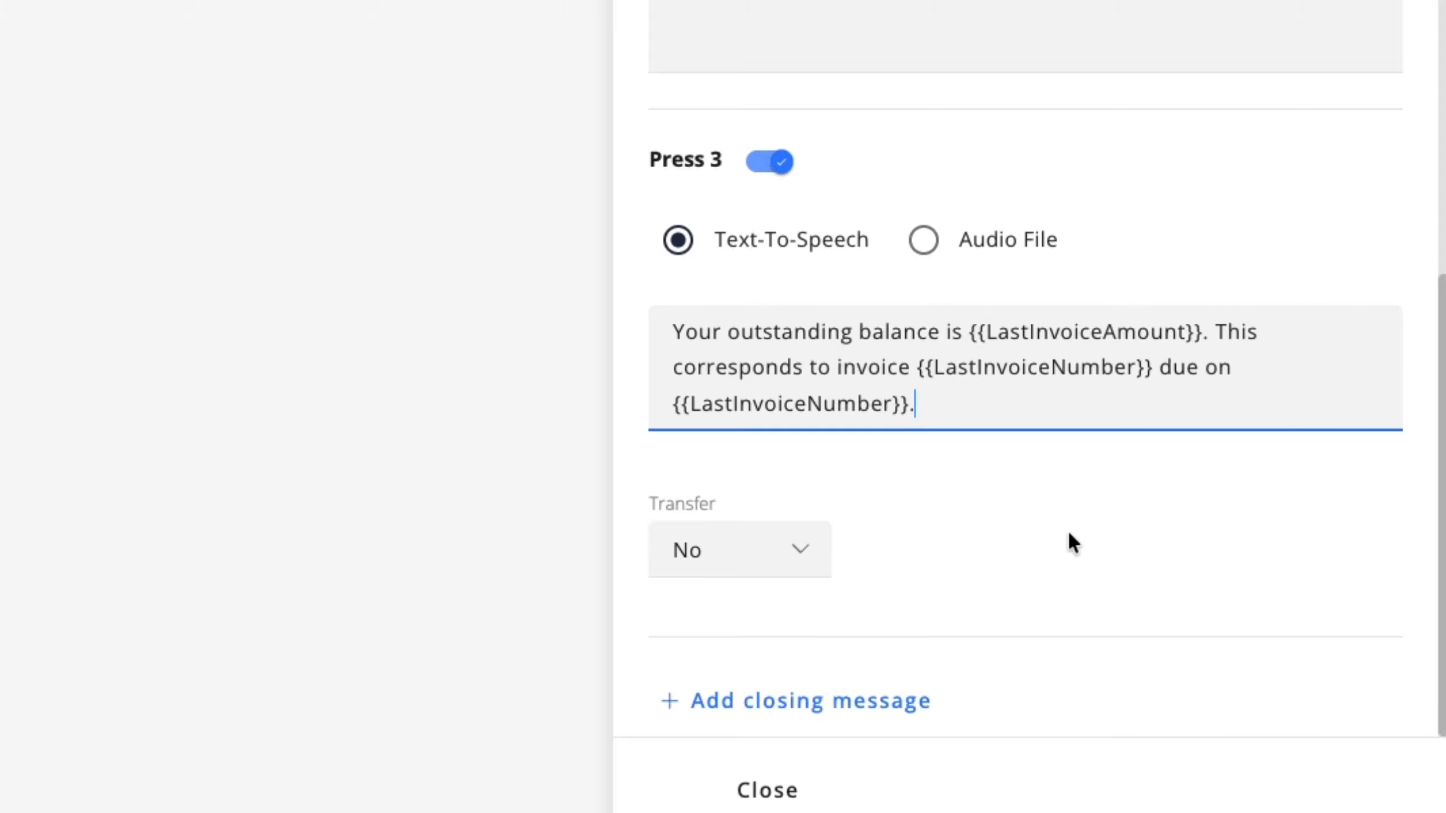
{"action": "left_click", "coordinate": [875, 705]}
{"action": "scroll", "coordinate": [855, 658], "scroll_direction": "down", "scroll_amount": 4}
{"action": "left_click", "coordinate": [849, 613]}
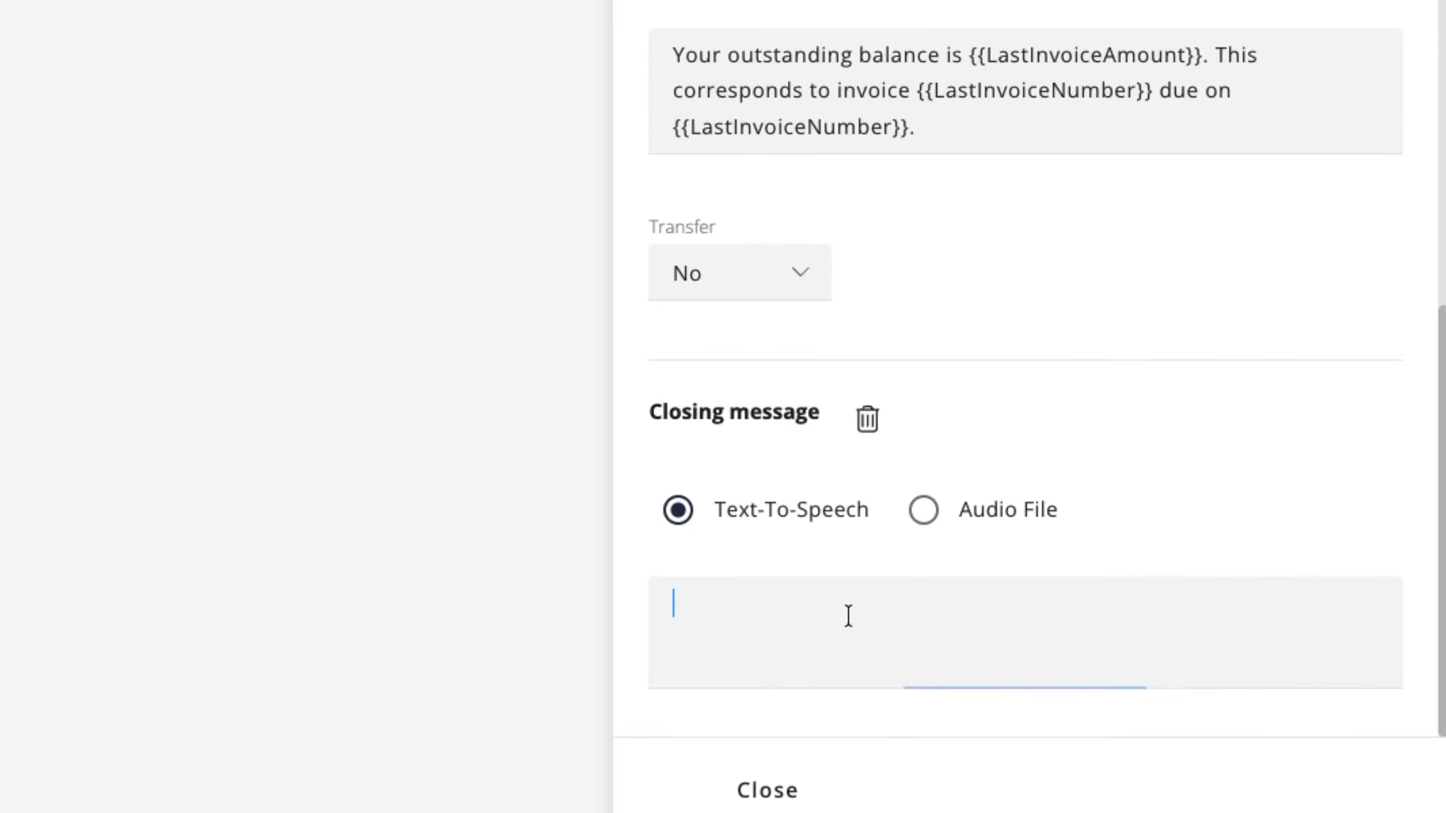
{"action": "type", "text": "Thank you for your time. Acme"}
{"action": "type", "text": "."}
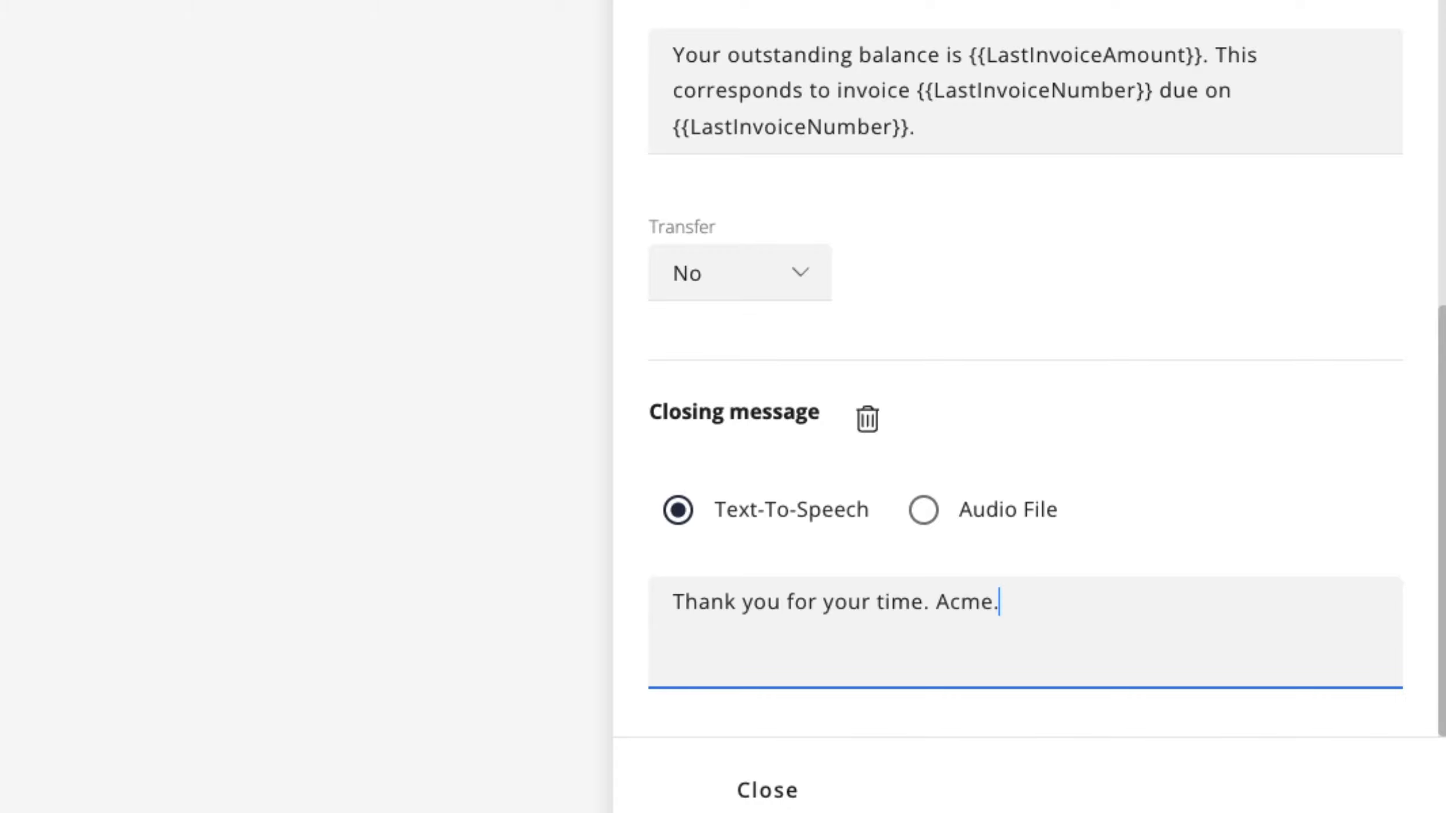
{"action": "left_click", "coordinate": [767, 792]}
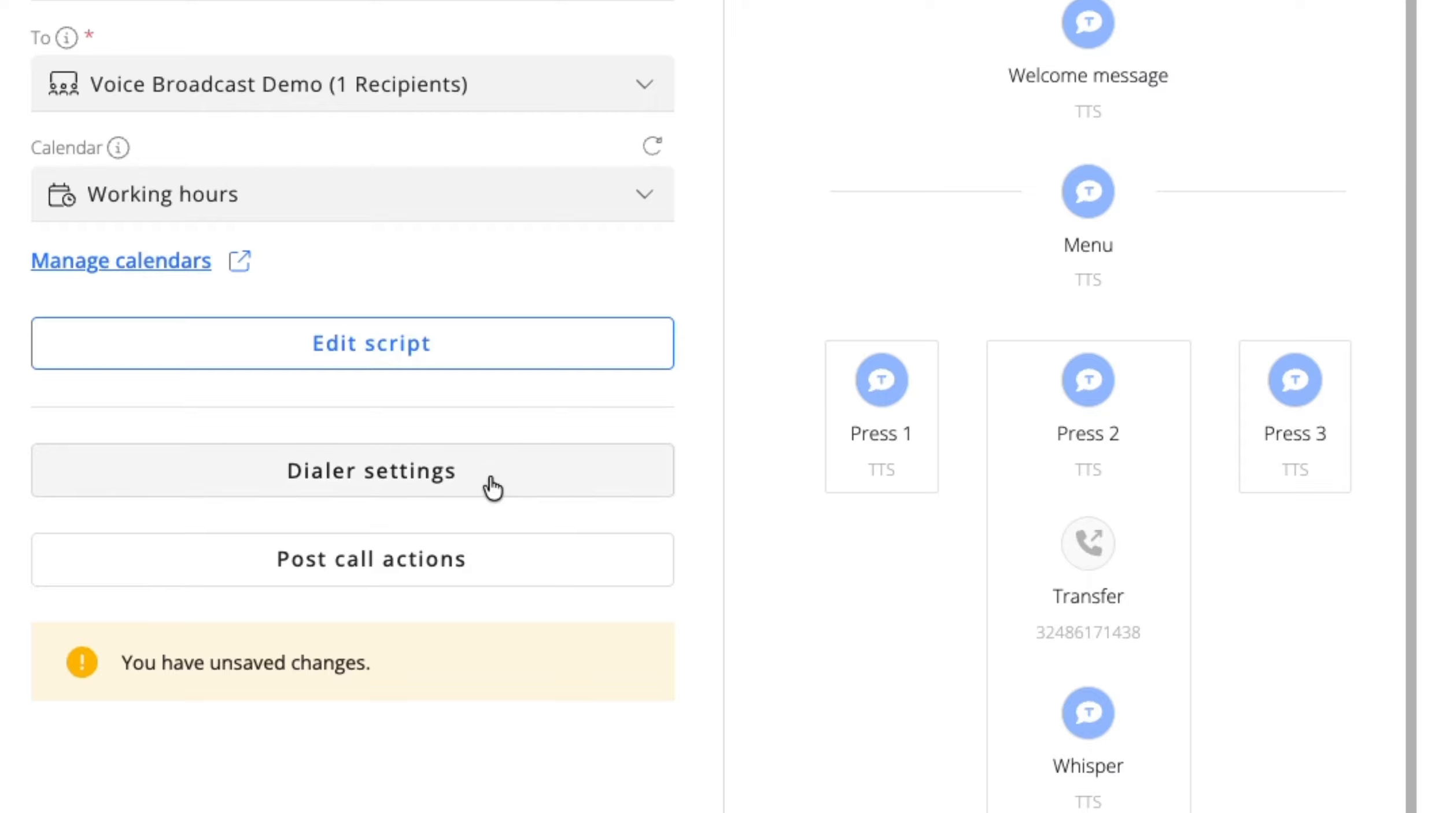
Step: Set the dialer to retry 2 times on call failure, with the second retry after 2 hours
{"action": "left_click", "coordinate": [492, 489]}
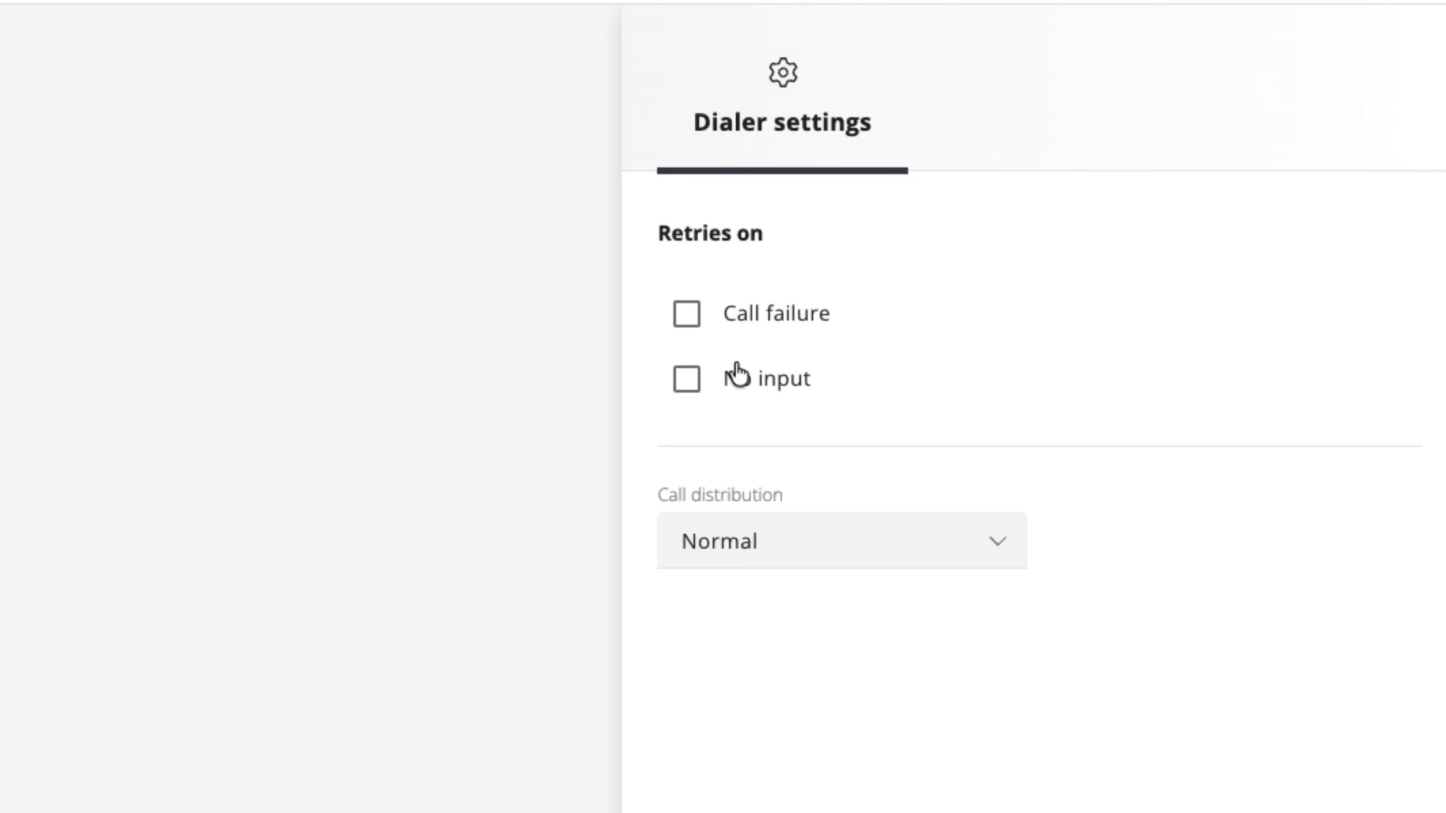
{"action": "left_click", "coordinate": [737, 321]}
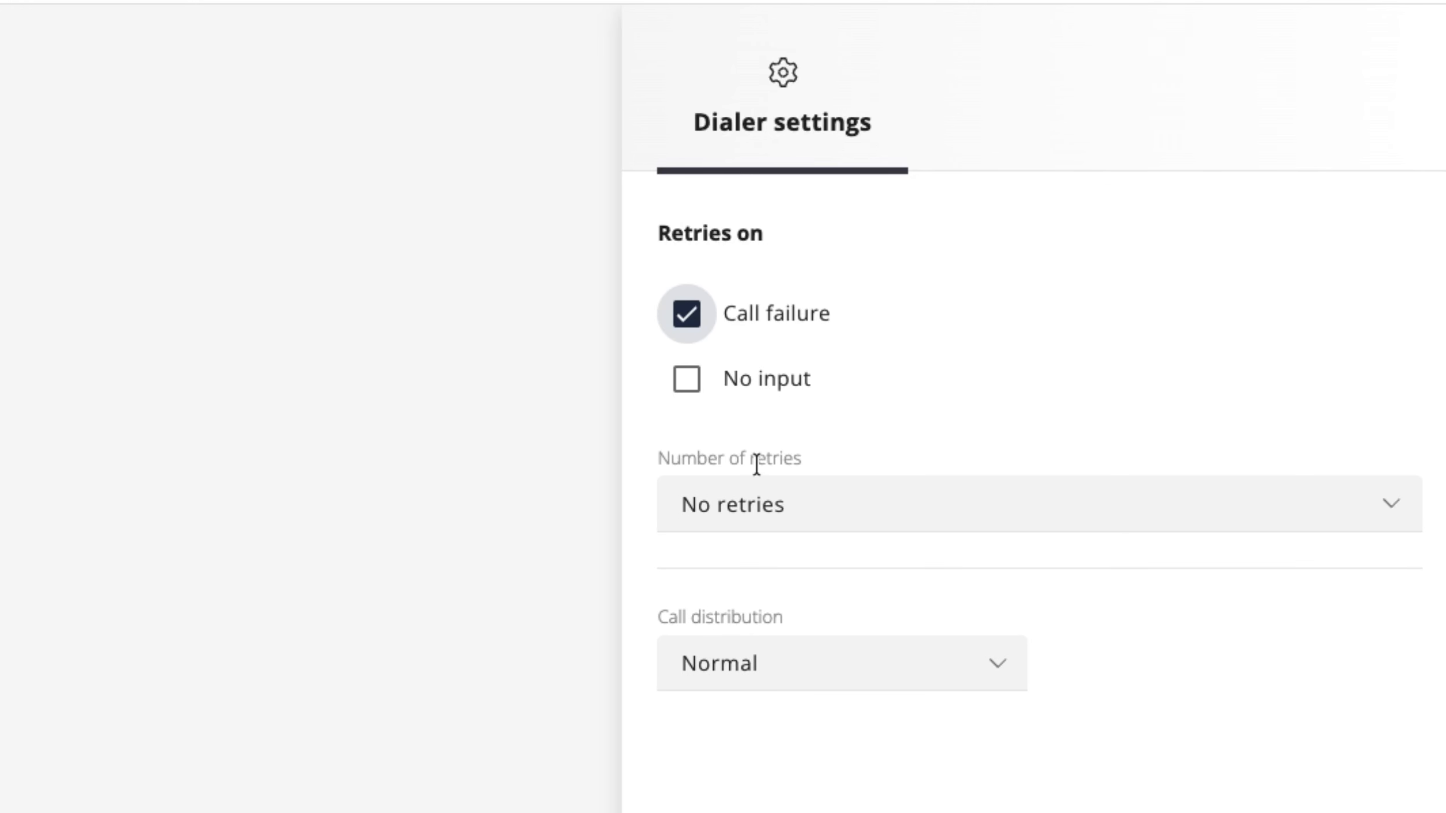
{"action": "left_click", "coordinate": [766, 502]}
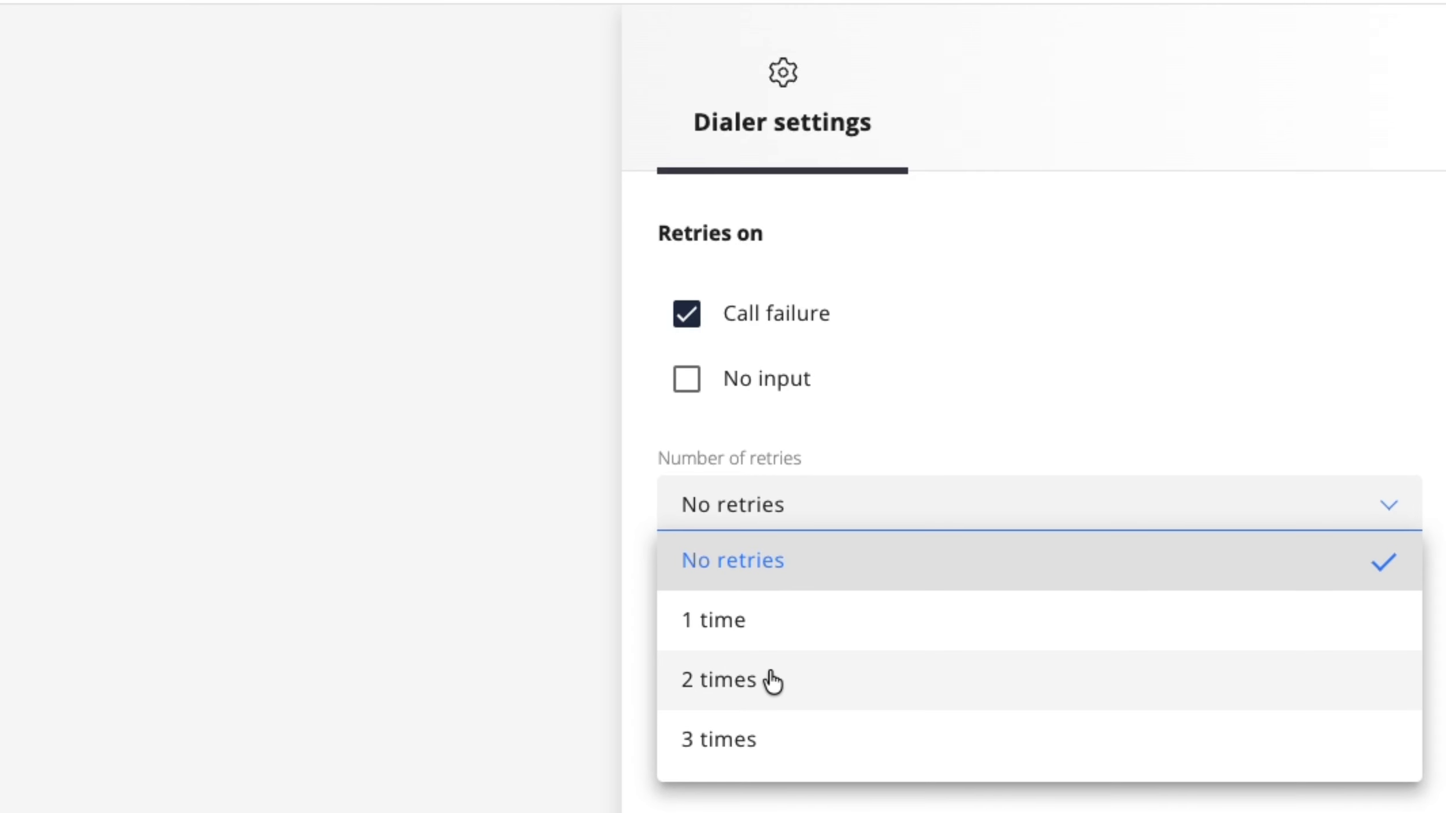
{"action": "left_click", "coordinate": [772, 678]}
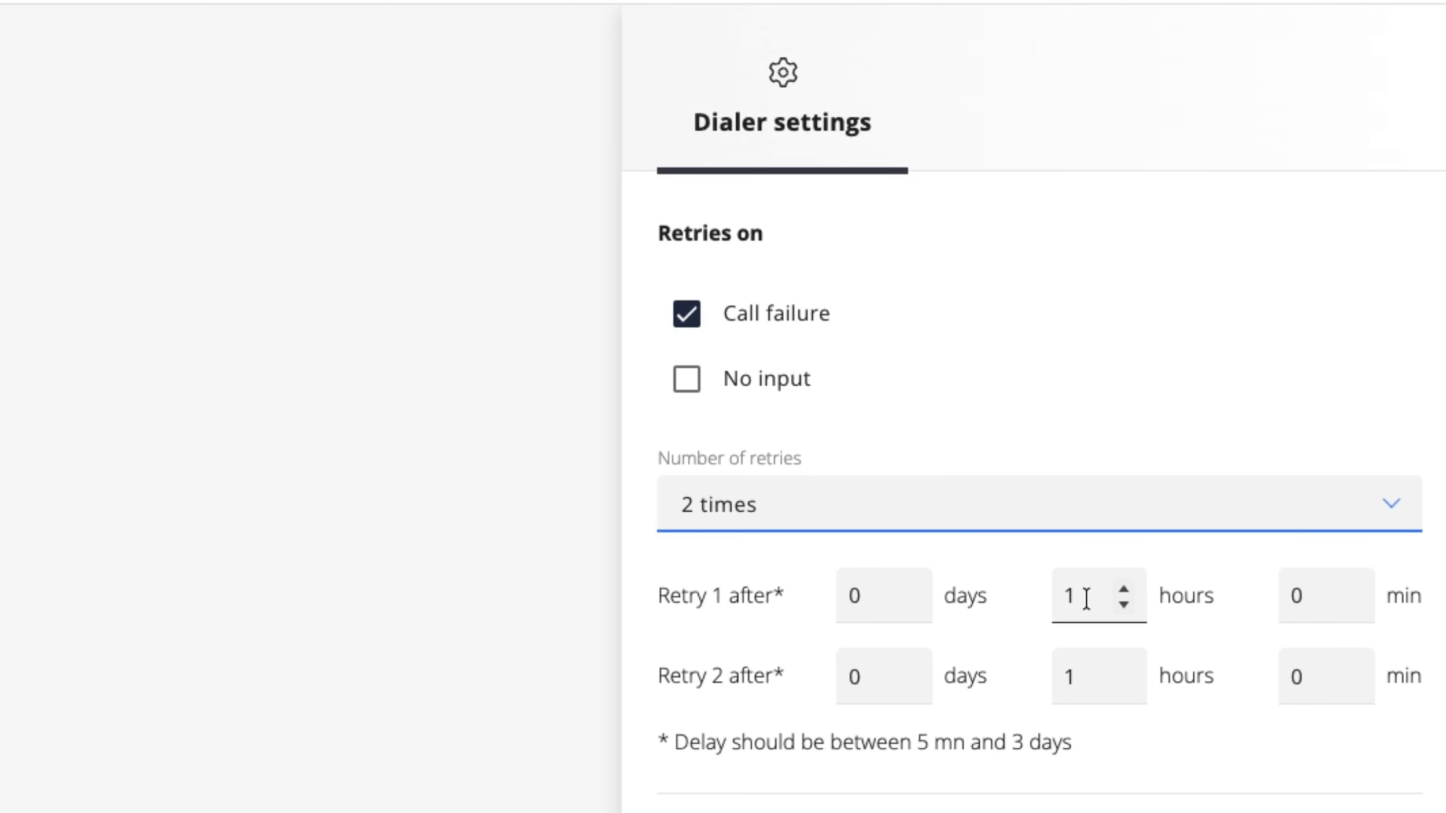
{"action": "left_click", "coordinate": [1080, 675]}
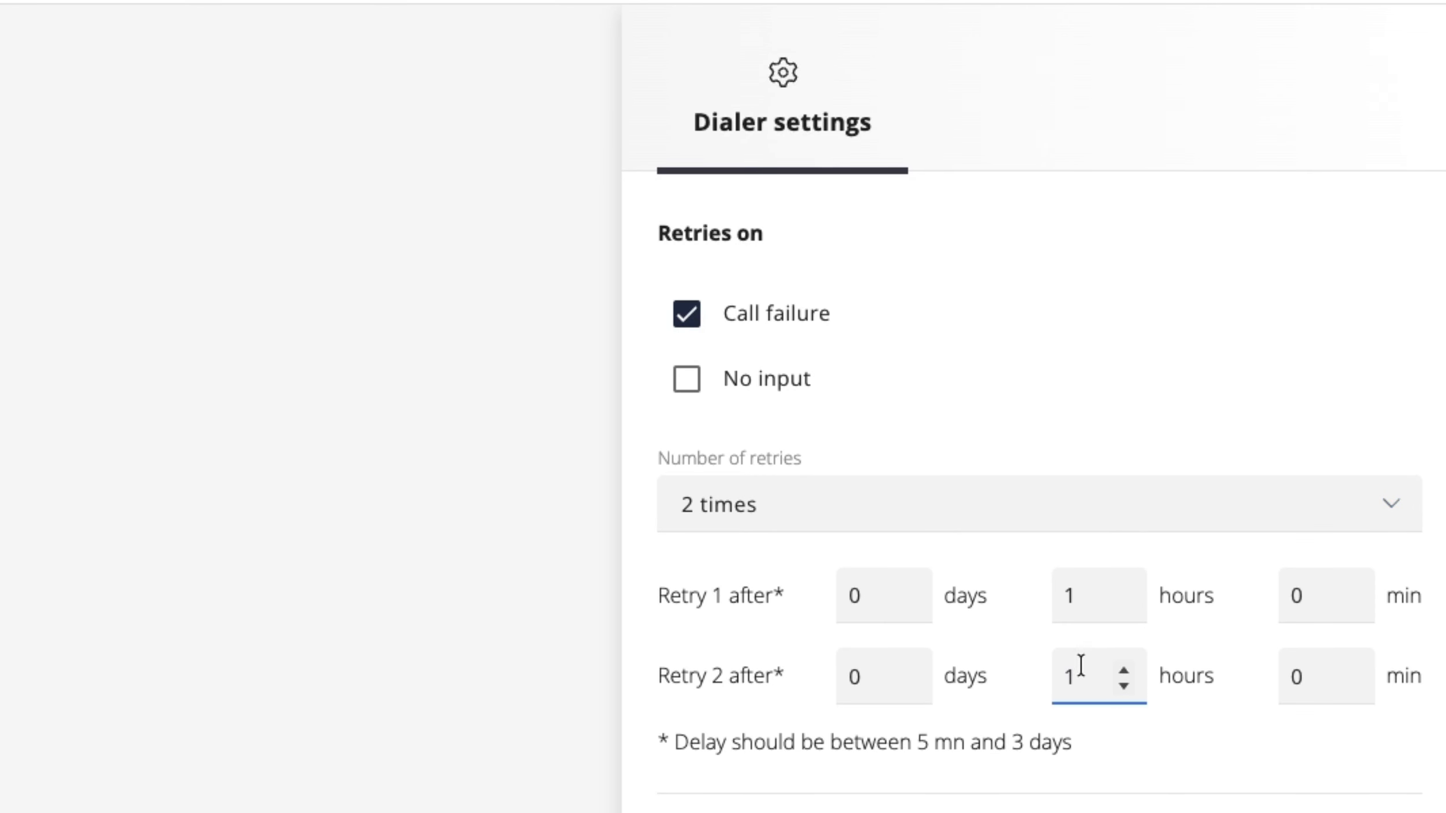
{"action": "key", "text": "BackSpace"}
{"action": "type", "text": "2"}
Step: Switch the call distribution to Dynamic and create a dynamic distribution named "maxagent" with a maximum rate of 5 per minute
{"action": "scroll", "coordinate": [1049, 767], "scroll_direction": "down", "scroll_amount": 7}
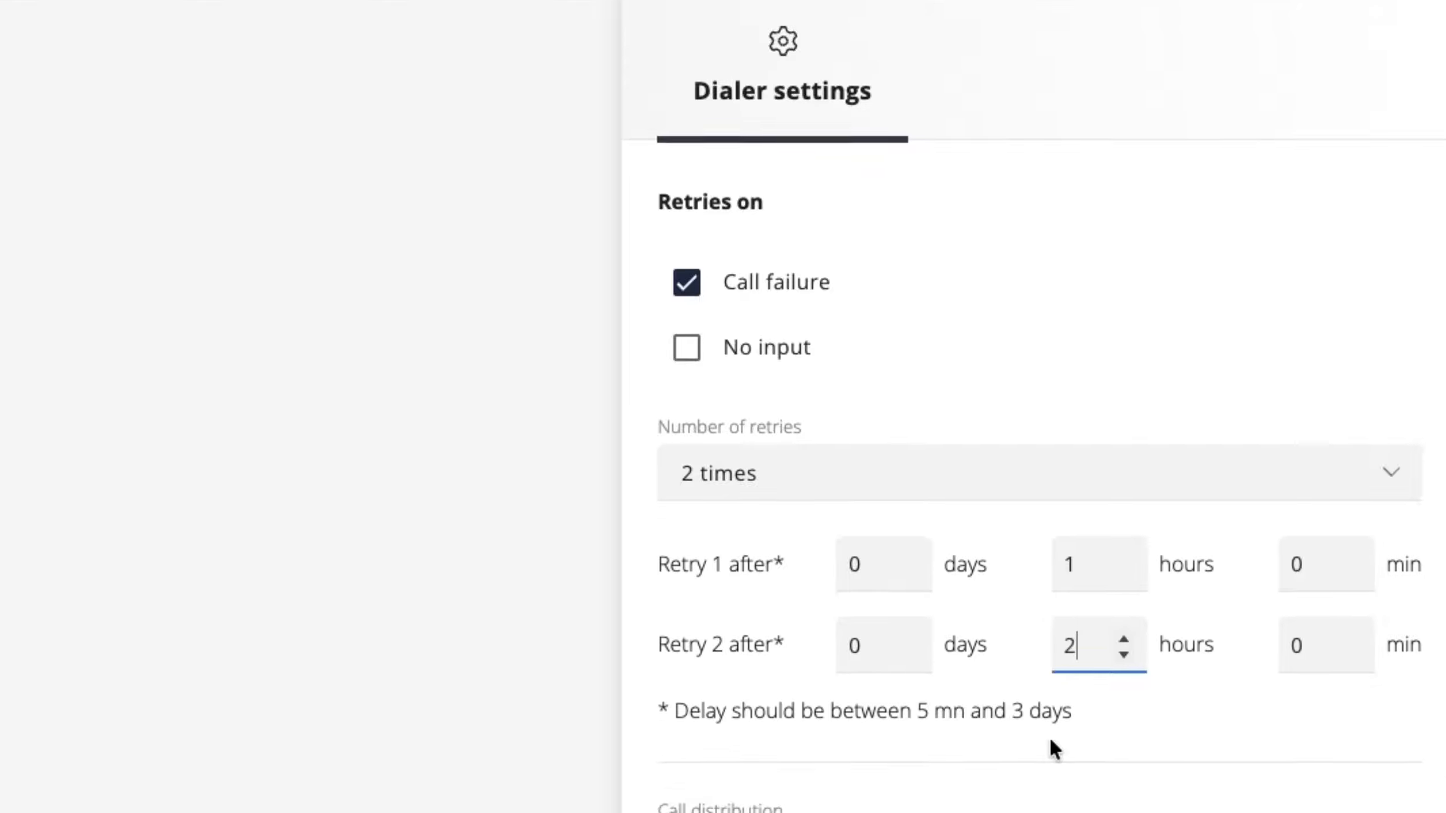
{"action": "left_click", "coordinate": [997, 476]}
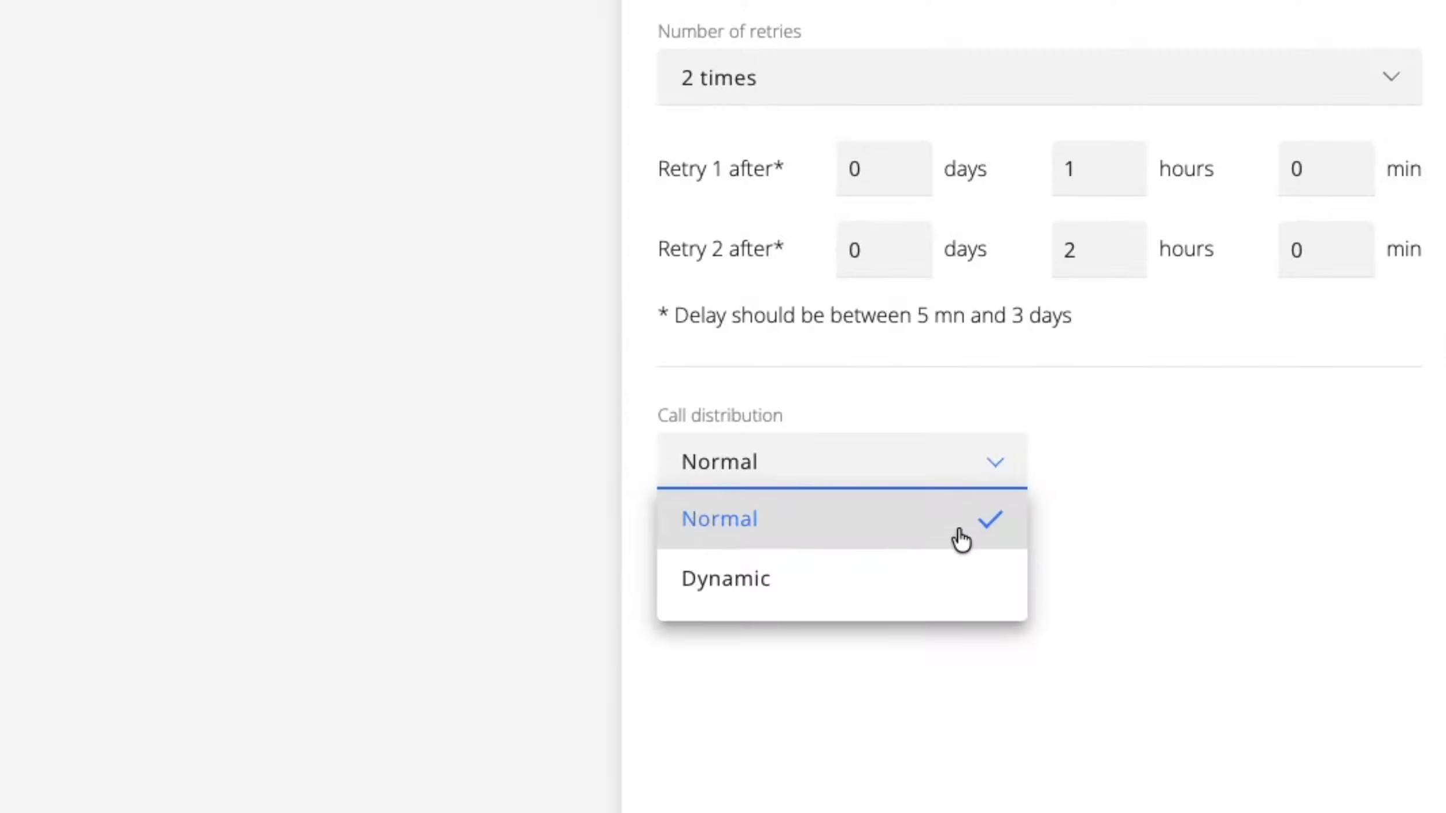
{"action": "left_click", "coordinate": [975, 589]}
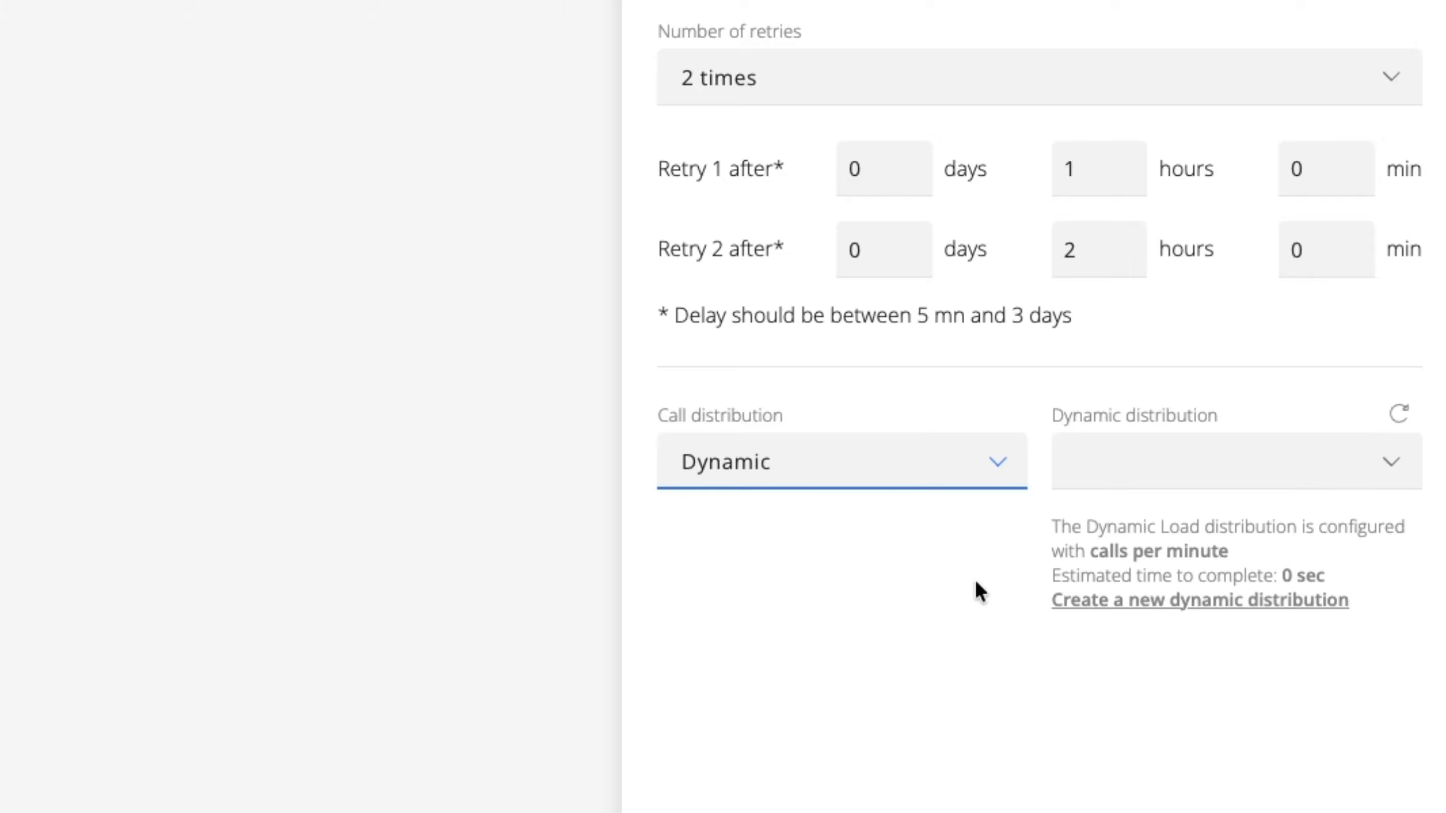
{"action": "left_click", "coordinate": [1107, 602]}
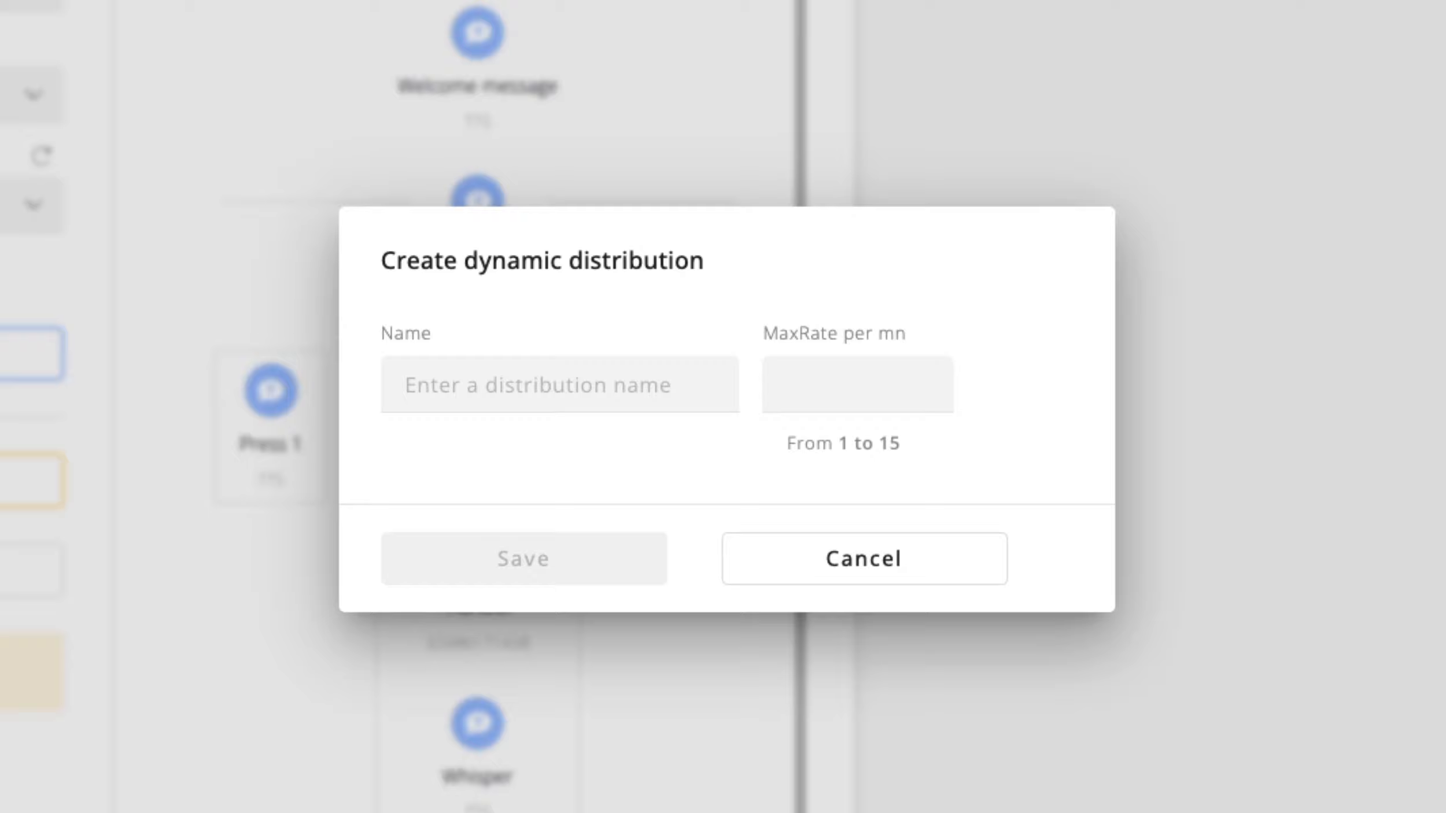
{"action": "left_click", "coordinate": [632, 383]}
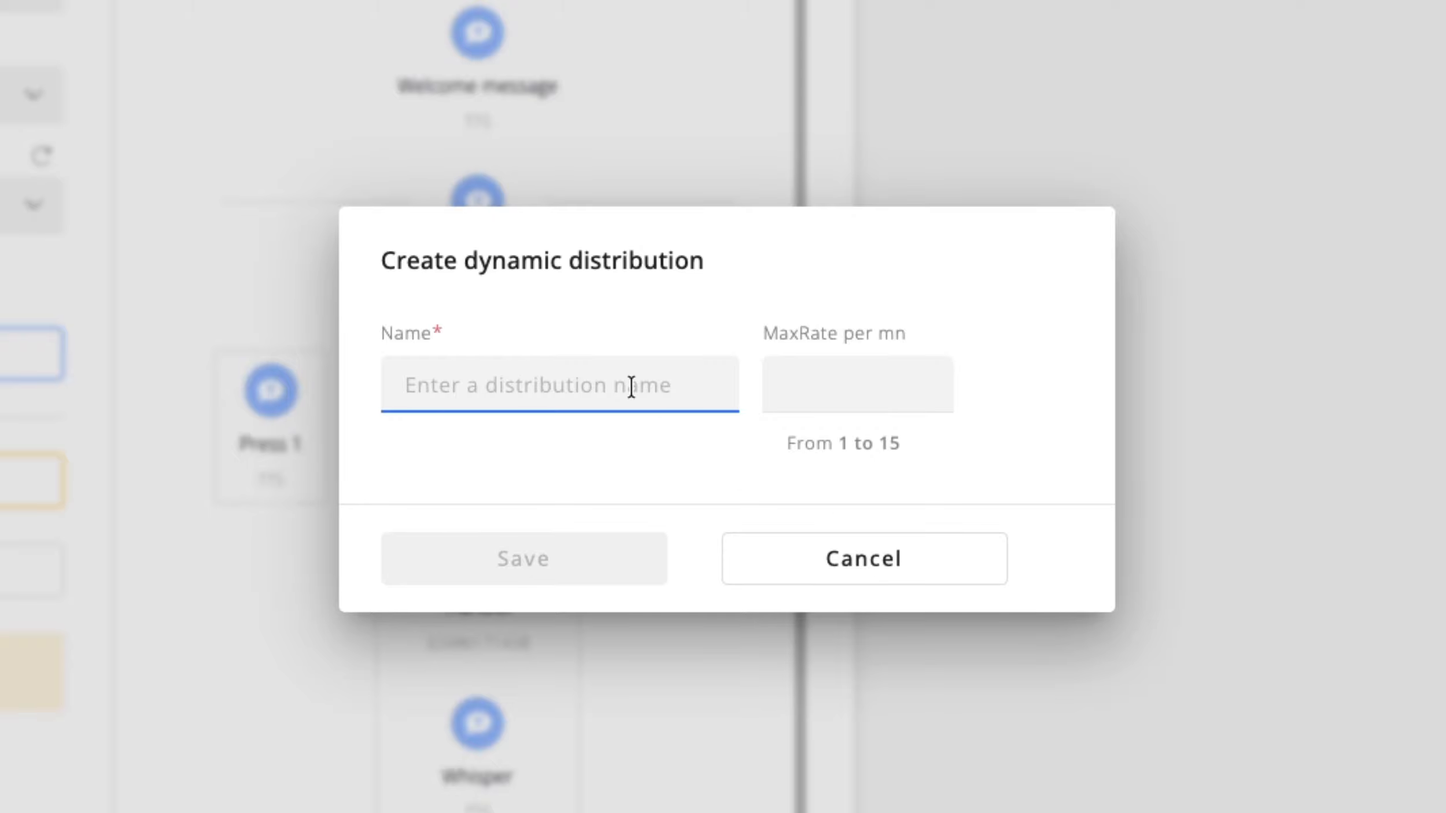
{"action": "type", "text": "maxagent"}
{"action": "key", "text": "Tab"}
{"action": "type", "text": "5"}
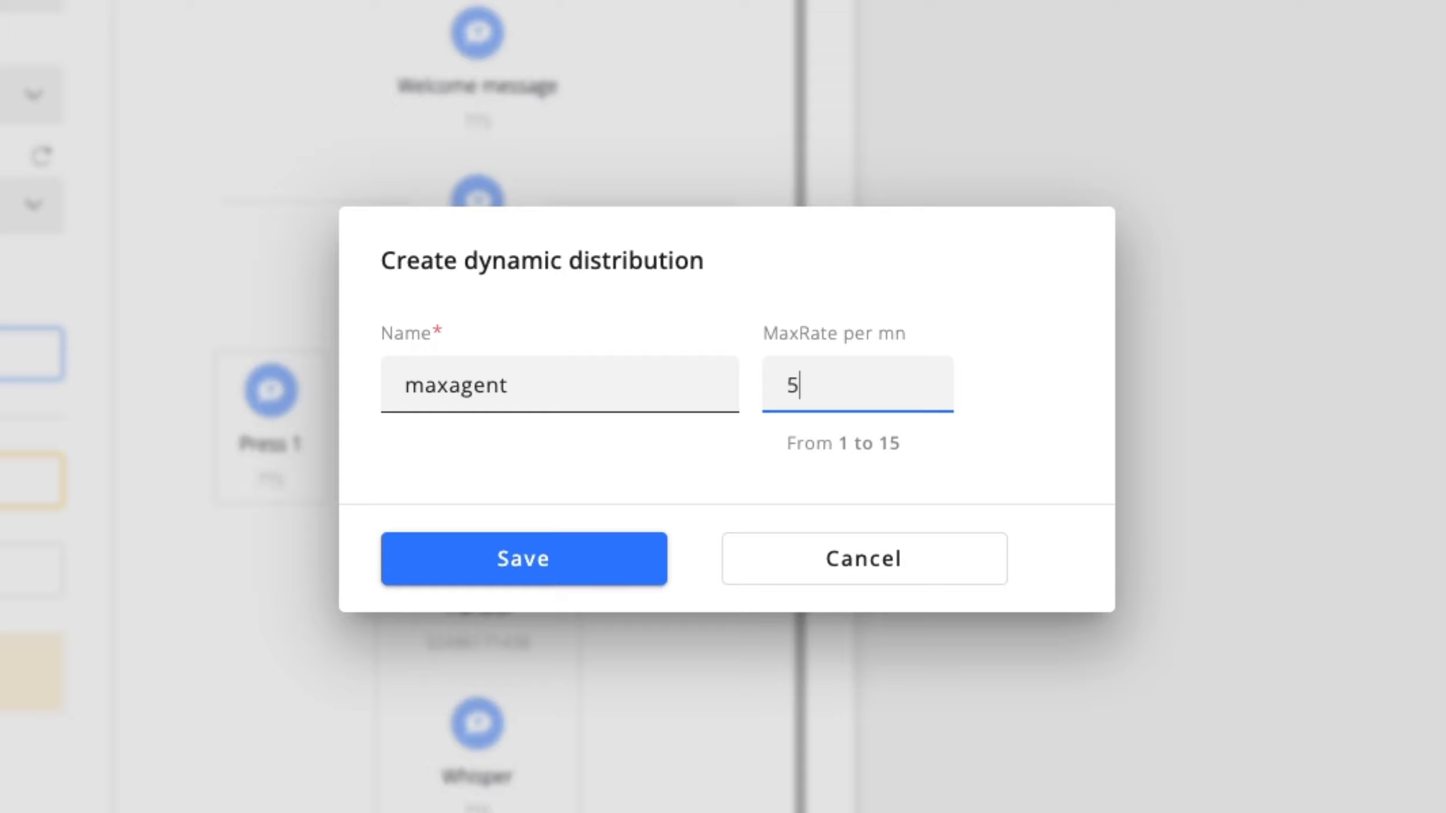
{"action": "left_click", "coordinate": [583, 566]}
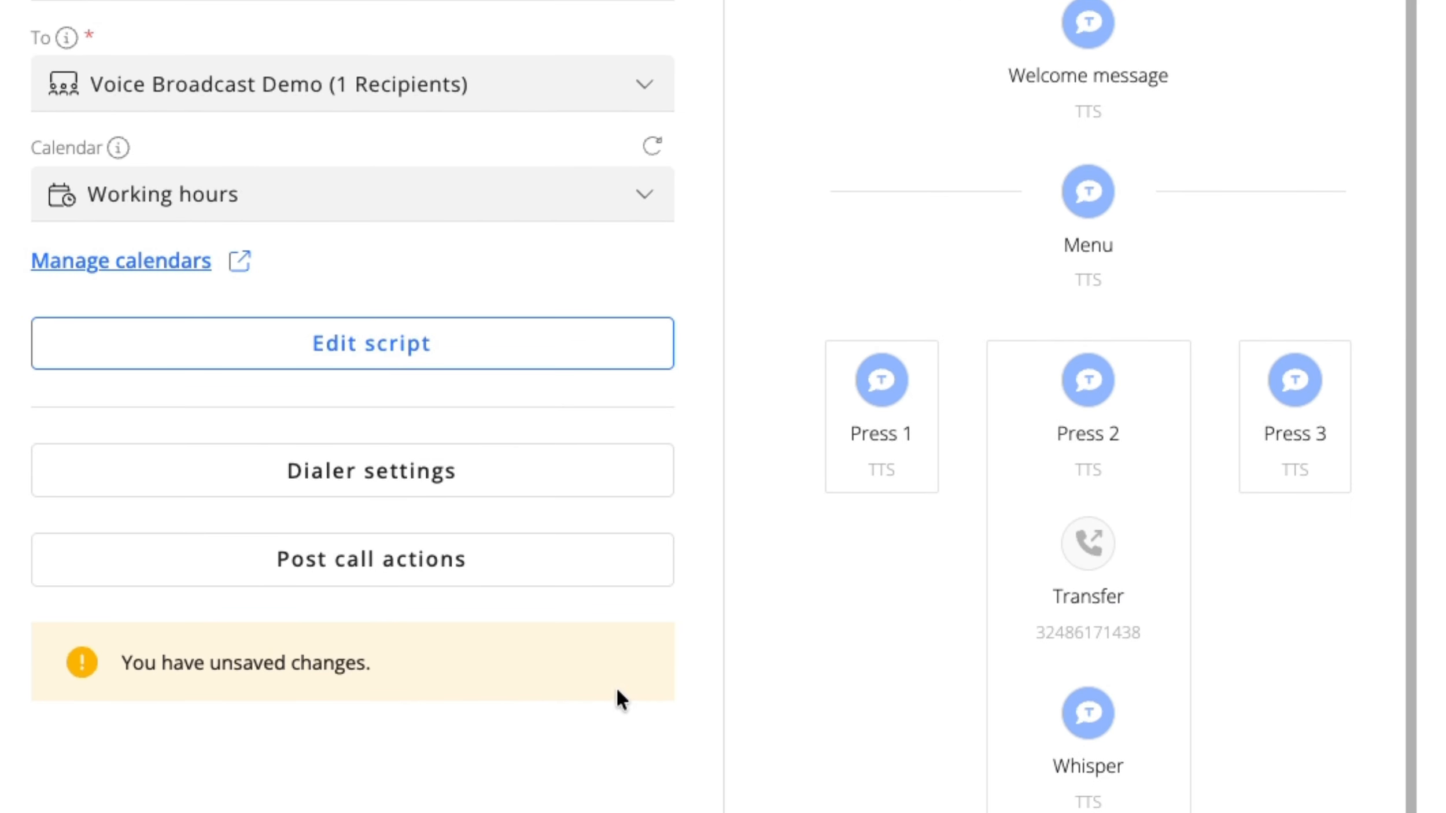
Step: Add a post call action for menu choice 1 that updates the contact's lastInvoiceStatus attribute to "paid"
{"action": "left_click", "coordinate": [552, 564]}
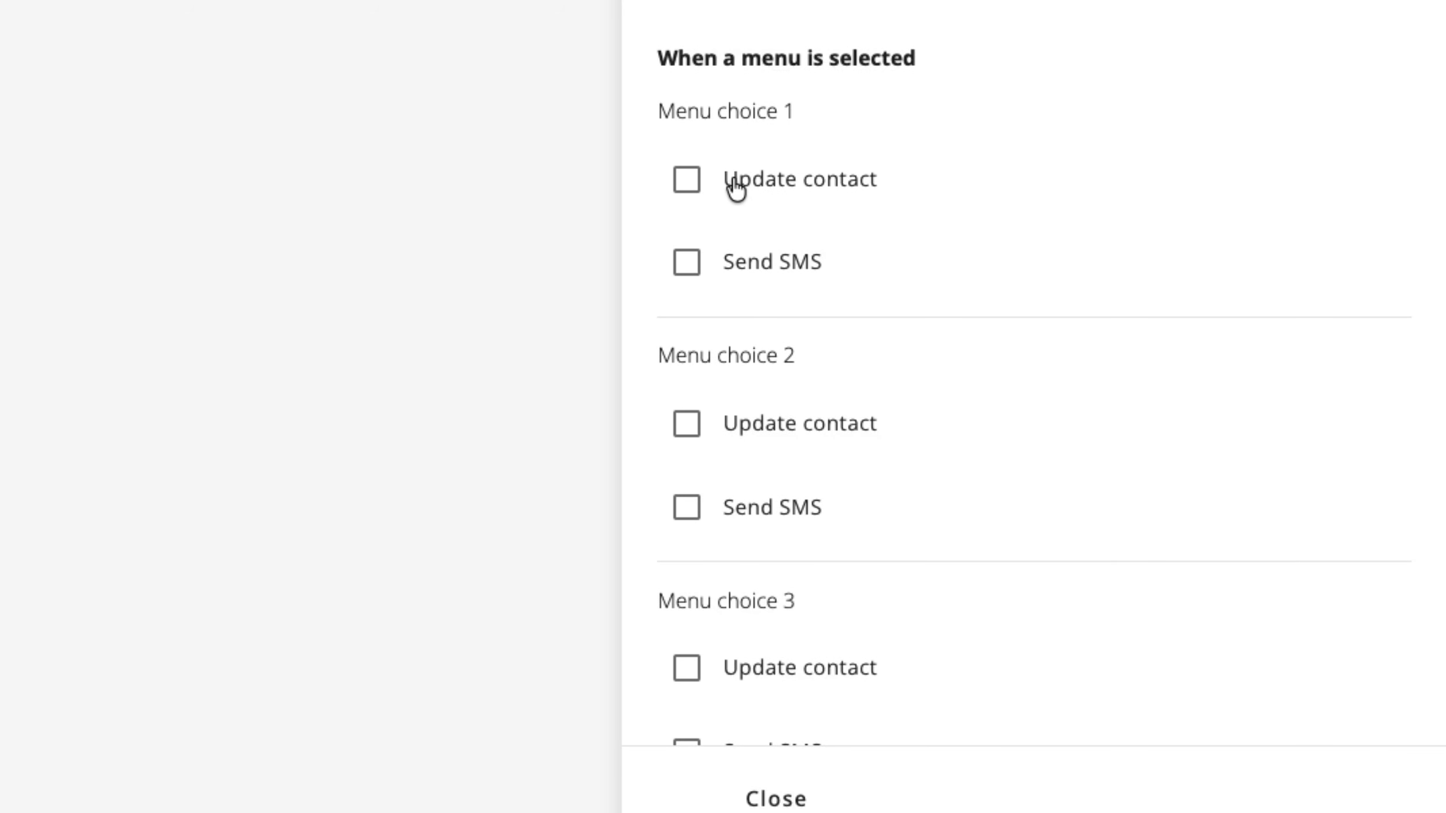
{"action": "left_click", "coordinate": [736, 188]}
{"action": "left_click", "coordinate": [777, 278]}
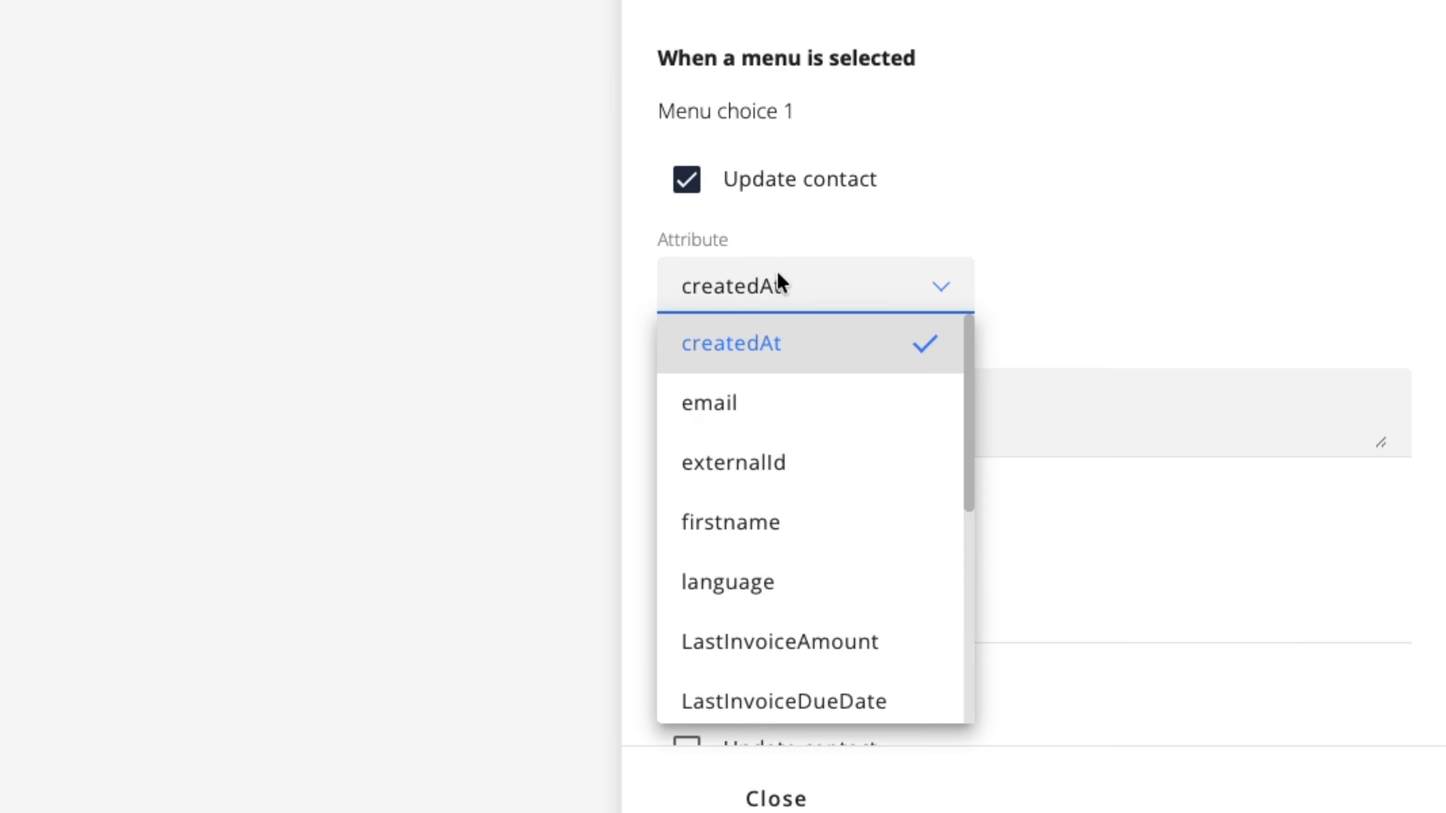
{"action": "scroll", "coordinate": [817, 503], "scroll_direction": "down", "scroll_amount": 5}
{"action": "left_click", "coordinate": [827, 541]}
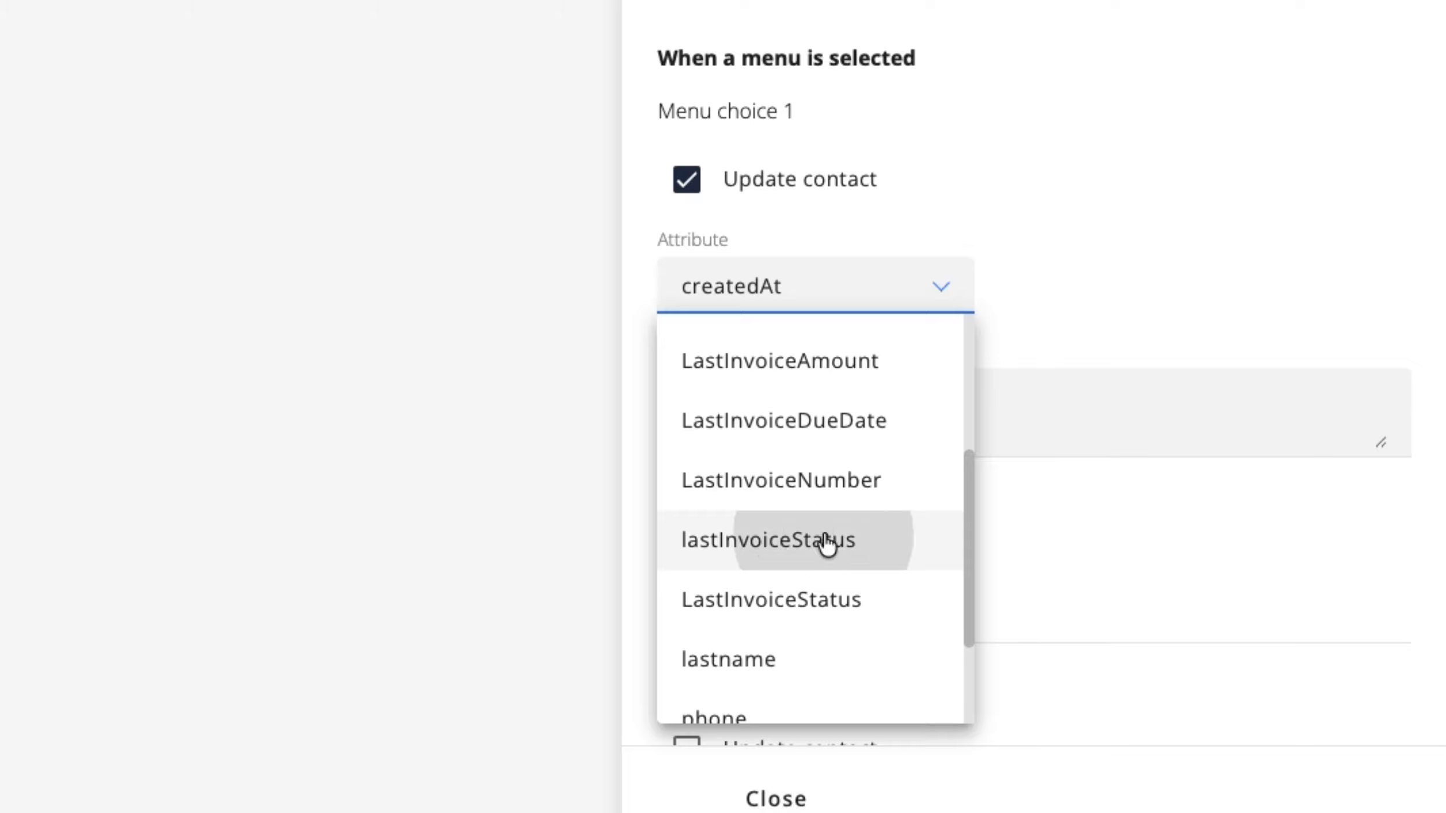
{"action": "left_click", "coordinate": [792, 424]}
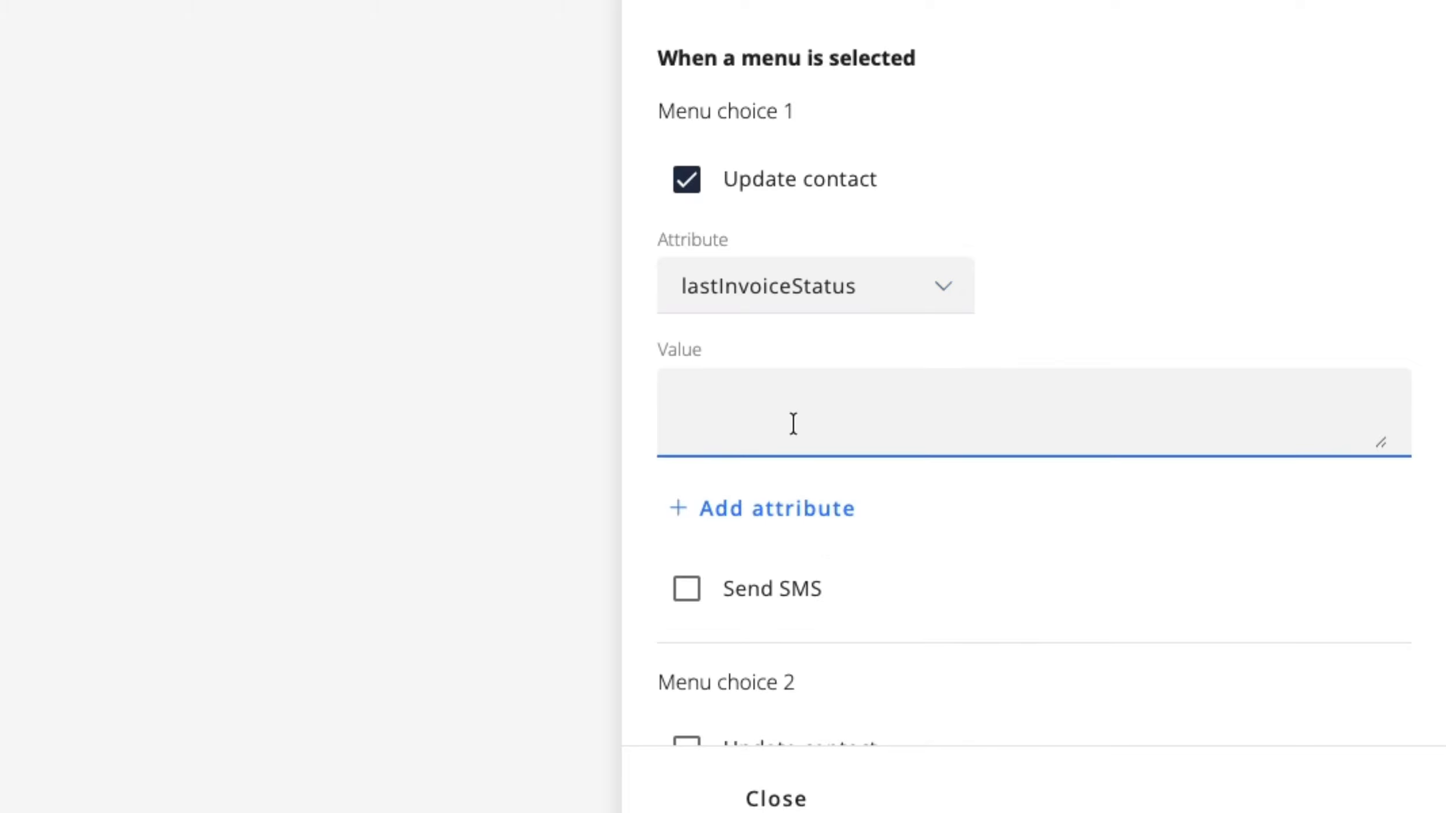
{"action": "type", "text": "paid"}
{"action": "scroll", "coordinate": [1142, 323], "scroll_direction": "down", "scroll_amount": 5}
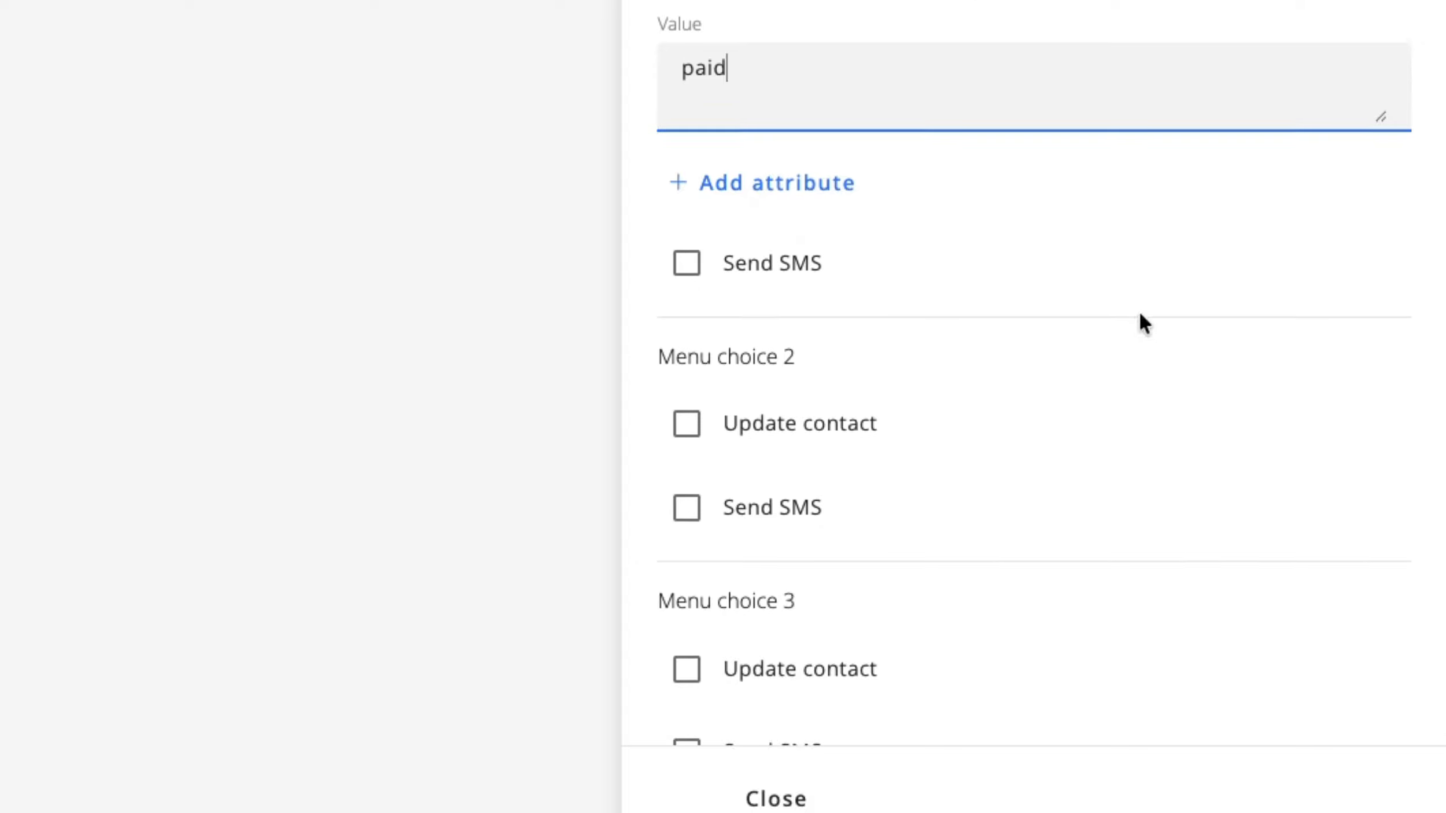
{"action": "scroll", "coordinate": [1142, 322], "scroll_direction": "down", "scroll_amount": 2}
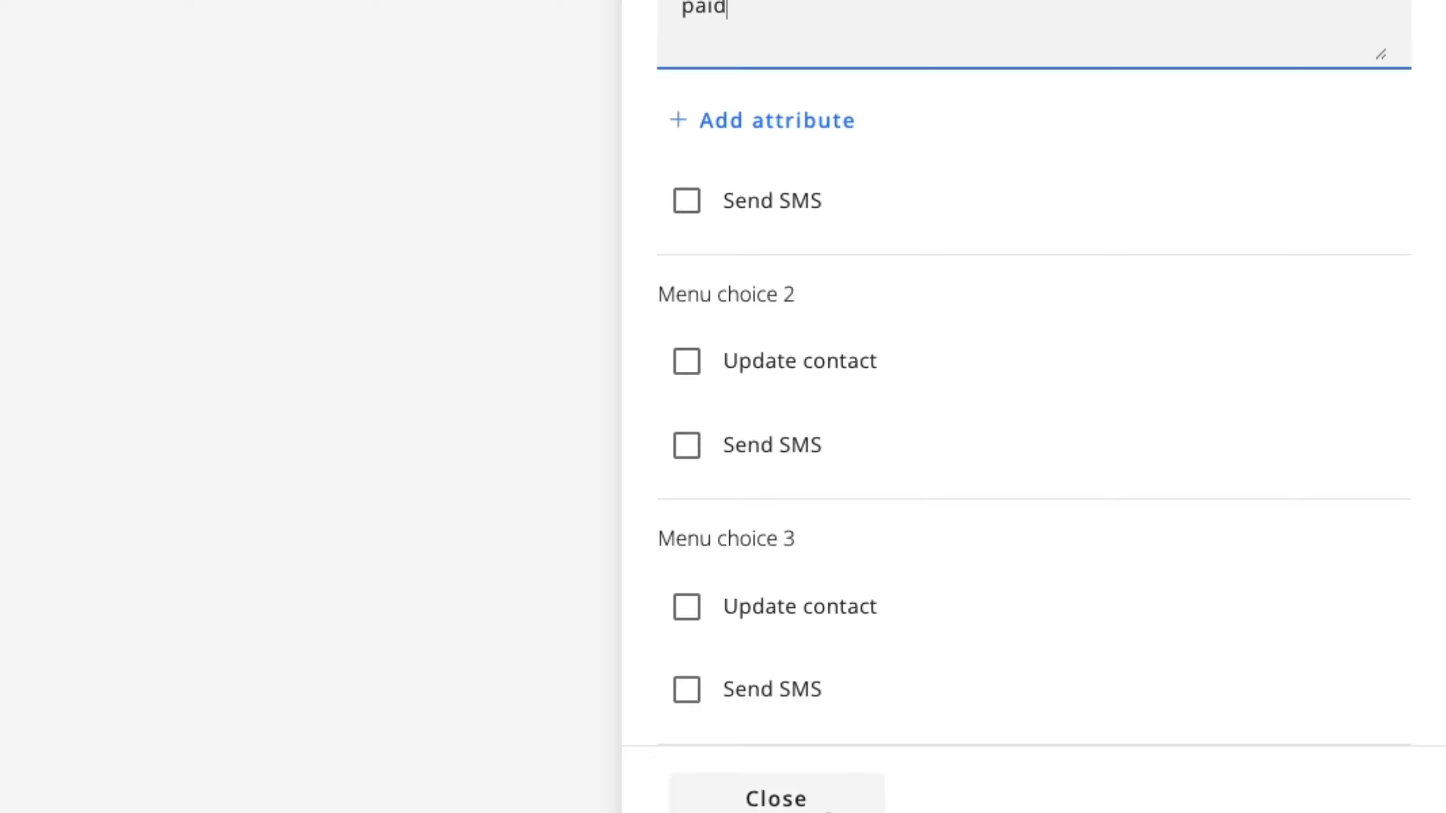
{"action": "left_click", "coordinate": [776, 798]}
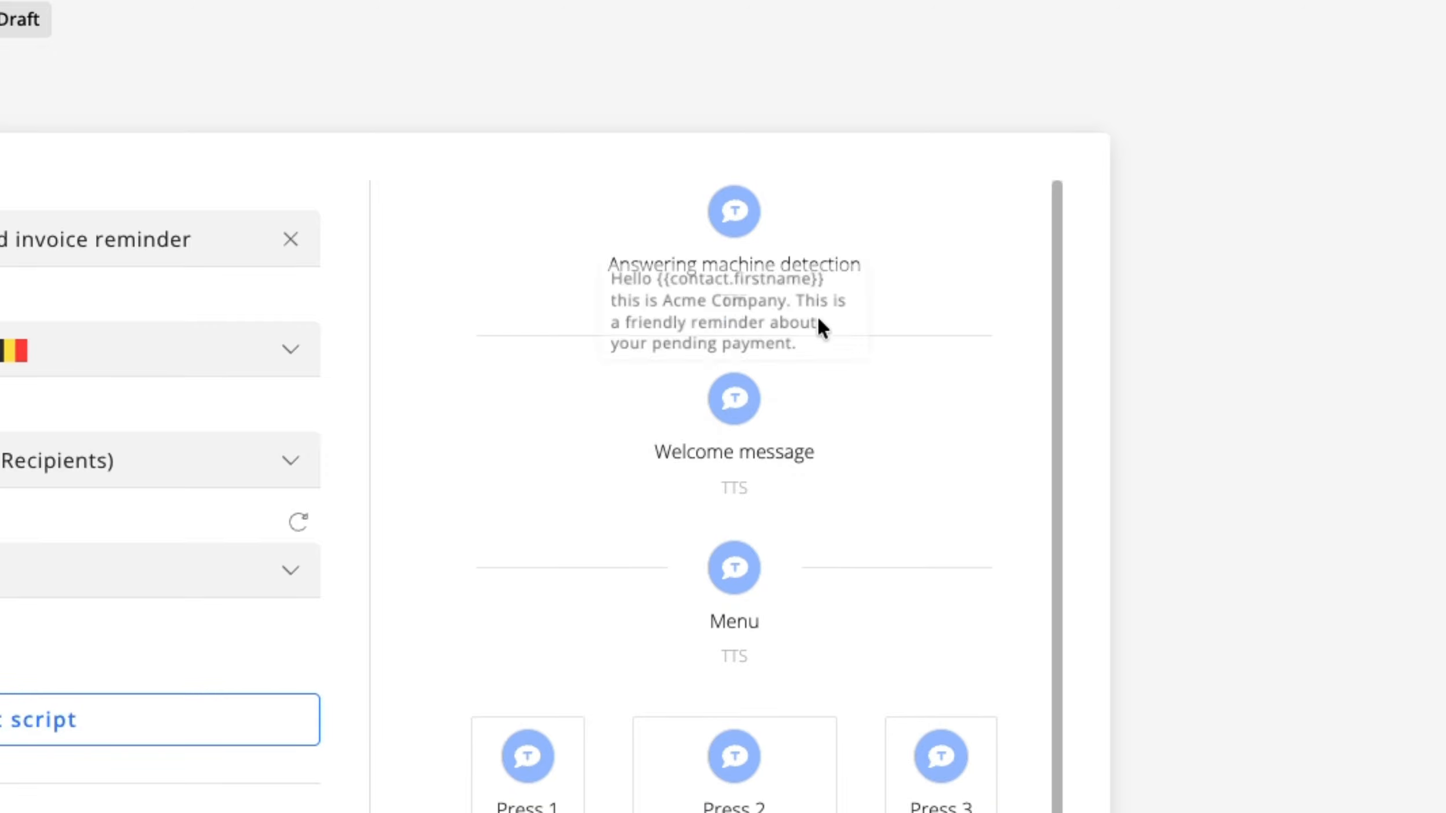
{"action": "mouse_move", "coordinate": [738, 225]}
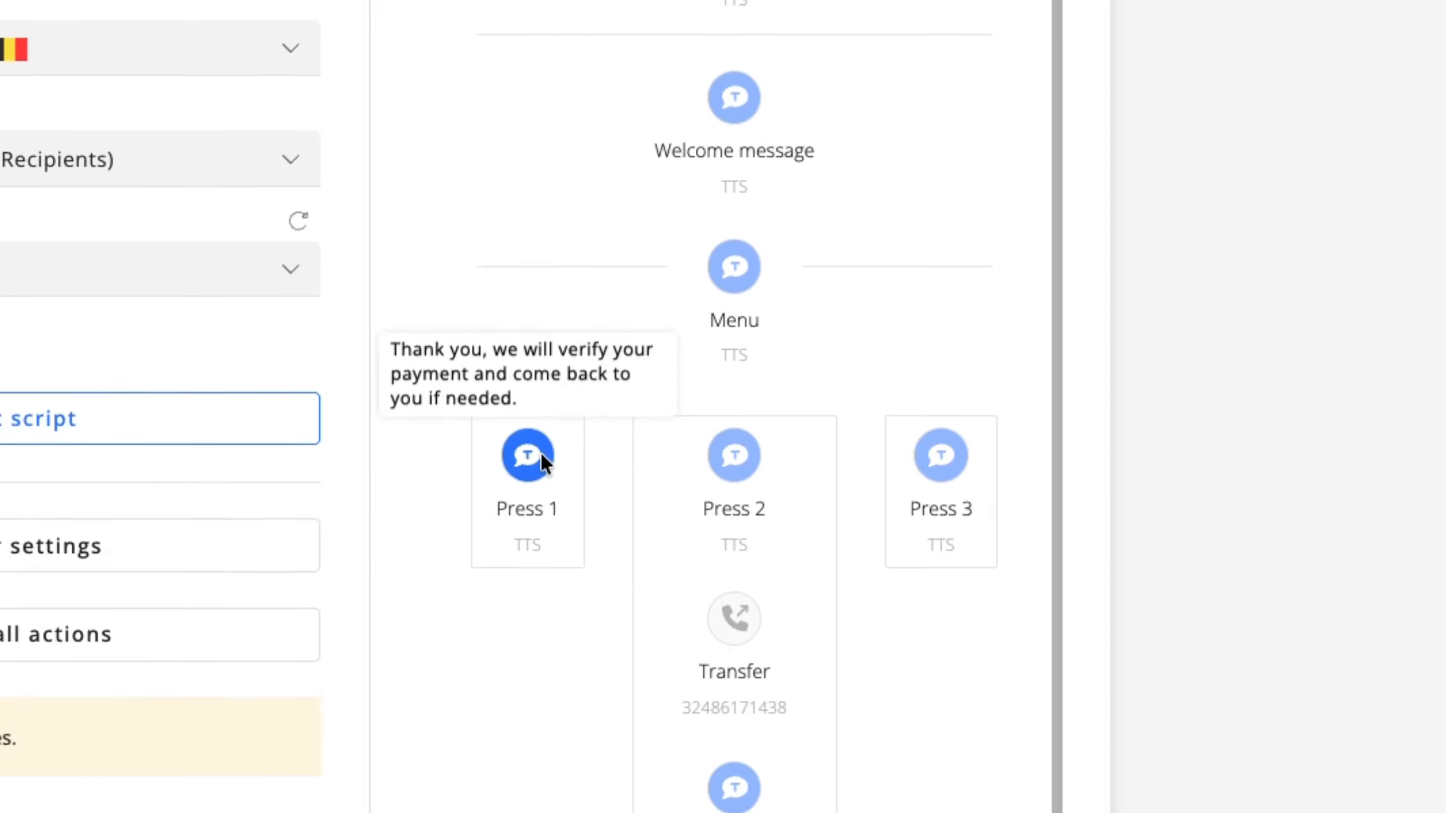
{"action": "mouse_move", "coordinate": [733, 494]}
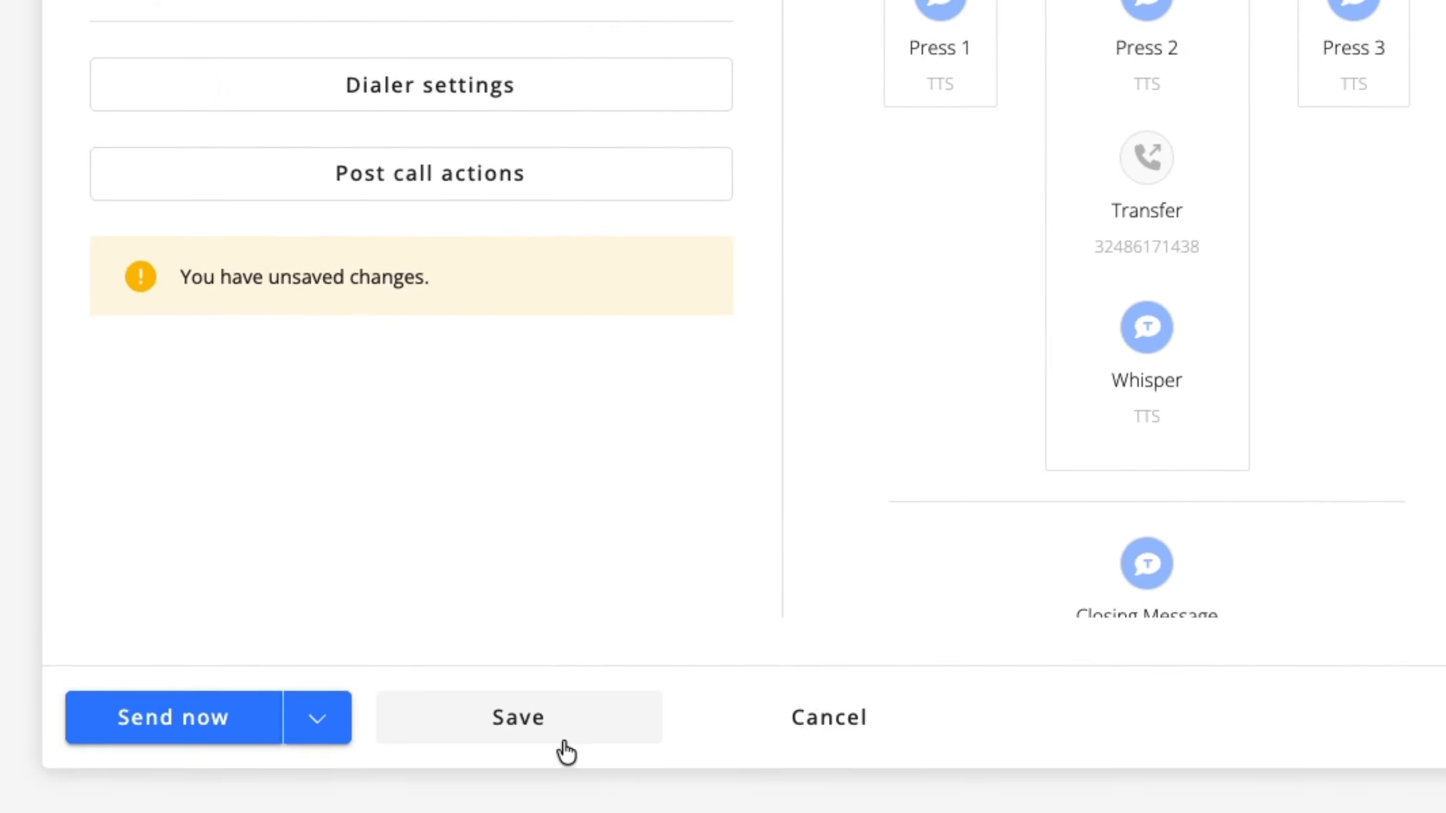
{"action": "left_click", "coordinate": [322, 724]}
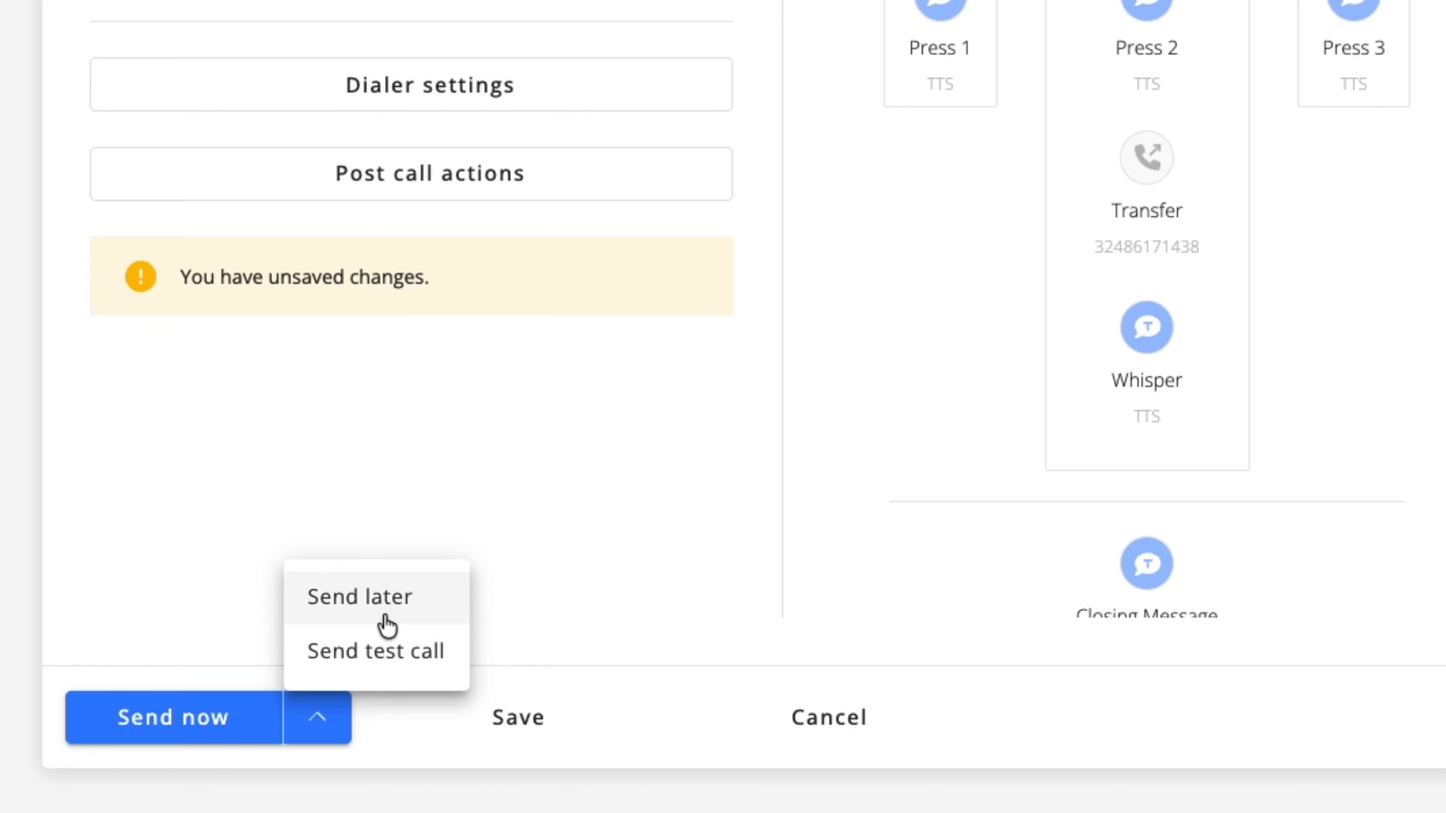
{"action": "left_click", "coordinate": [392, 647]}
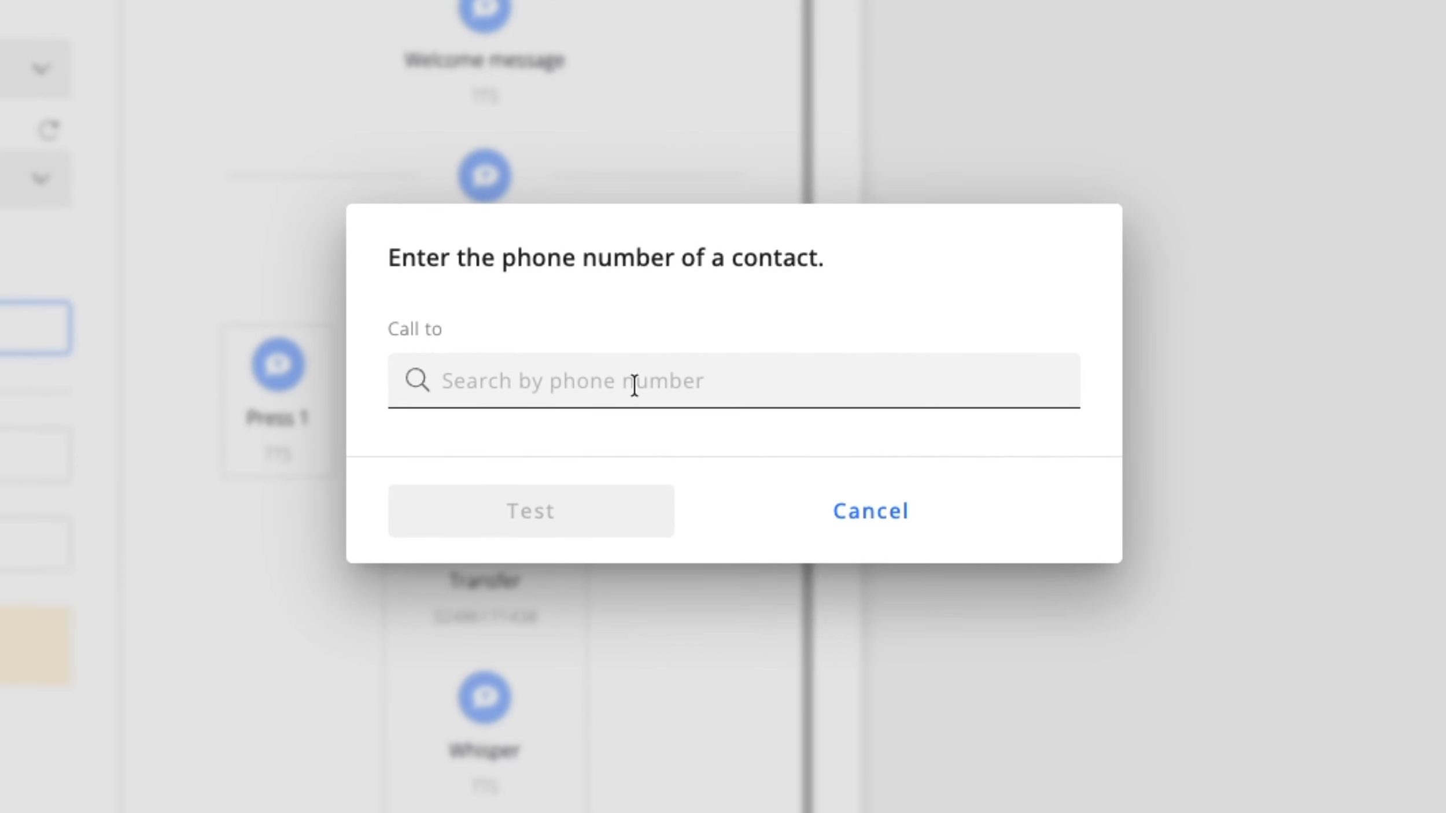
{"action": "left_click", "coordinate": [634, 385]}
{"action": "left_click", "coordinate": [810, 524]}
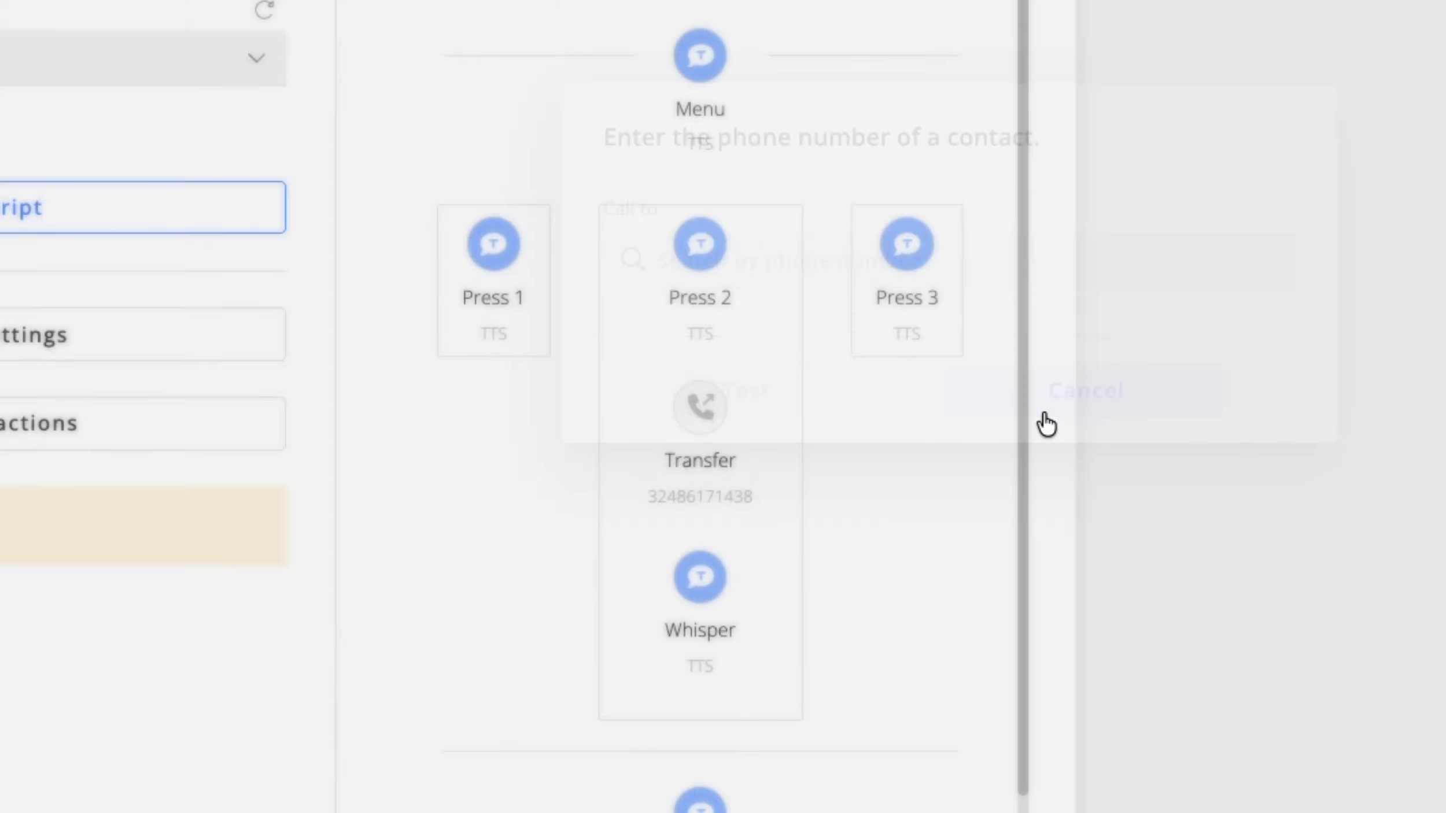
{"action": "left_click", "coordinate": [333, 723]}
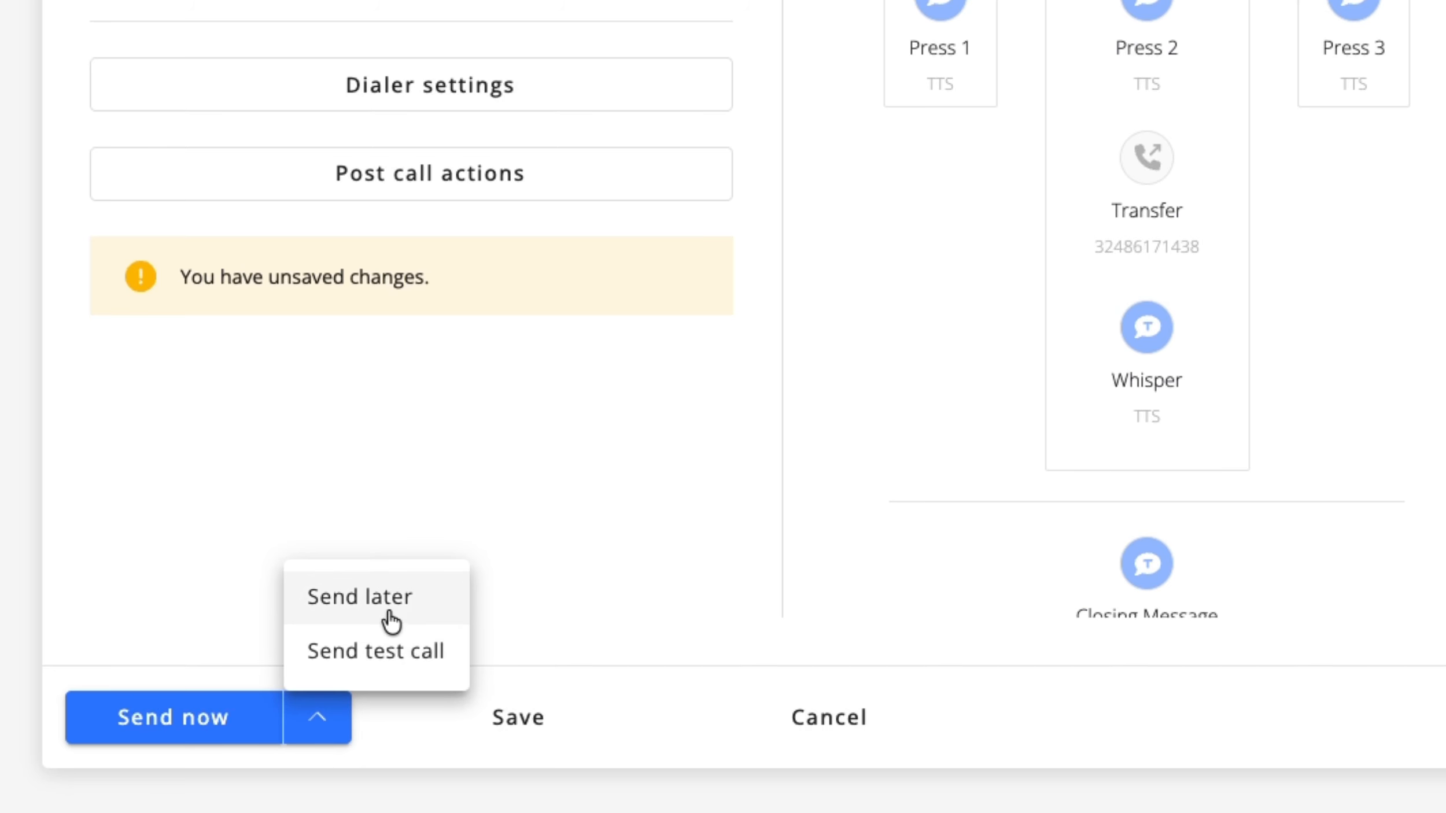
{"action": "left_click", "coordinate": [388, 616]}
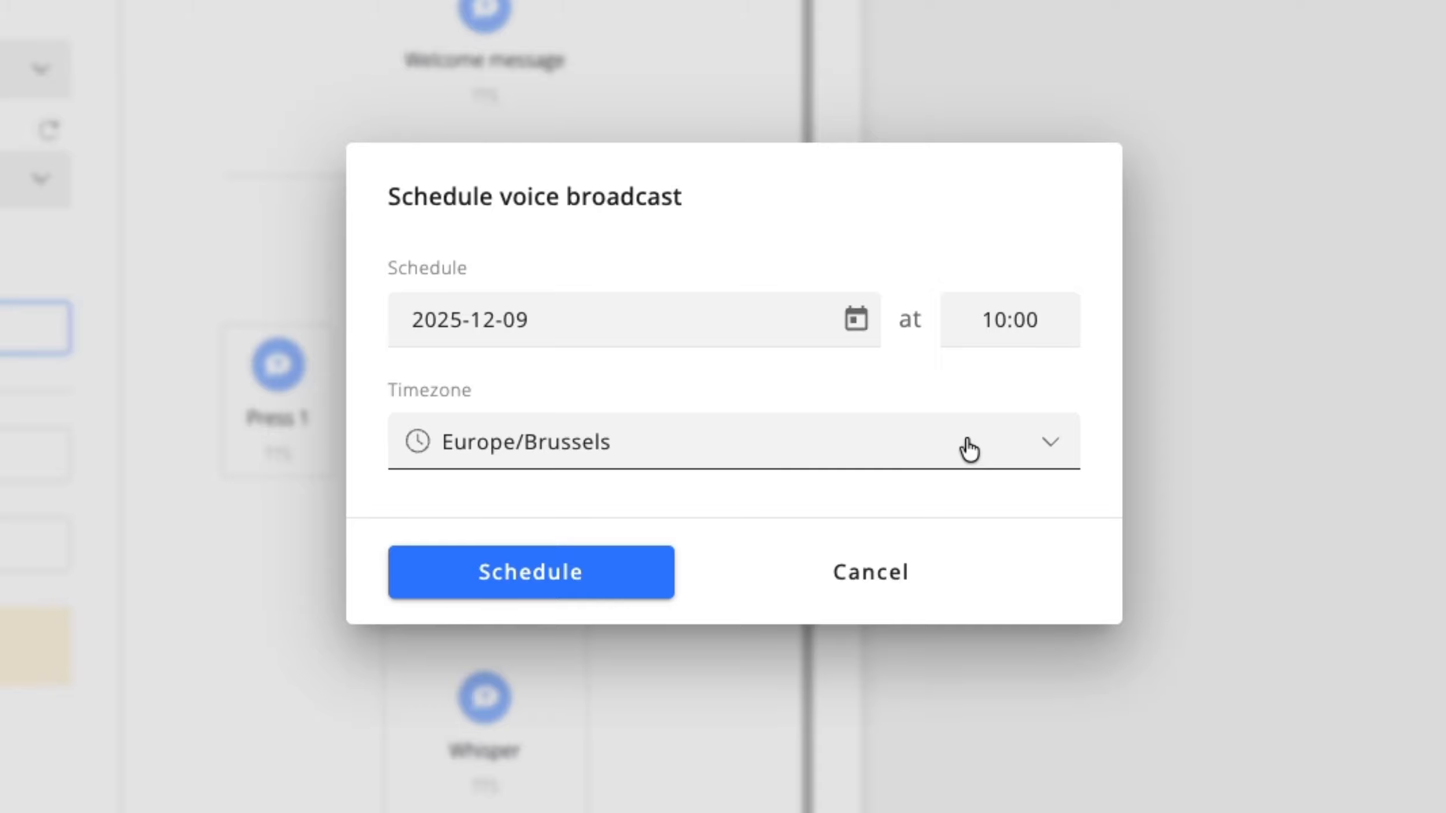
{"action": "left_click", "coordinate": [882, 581]}
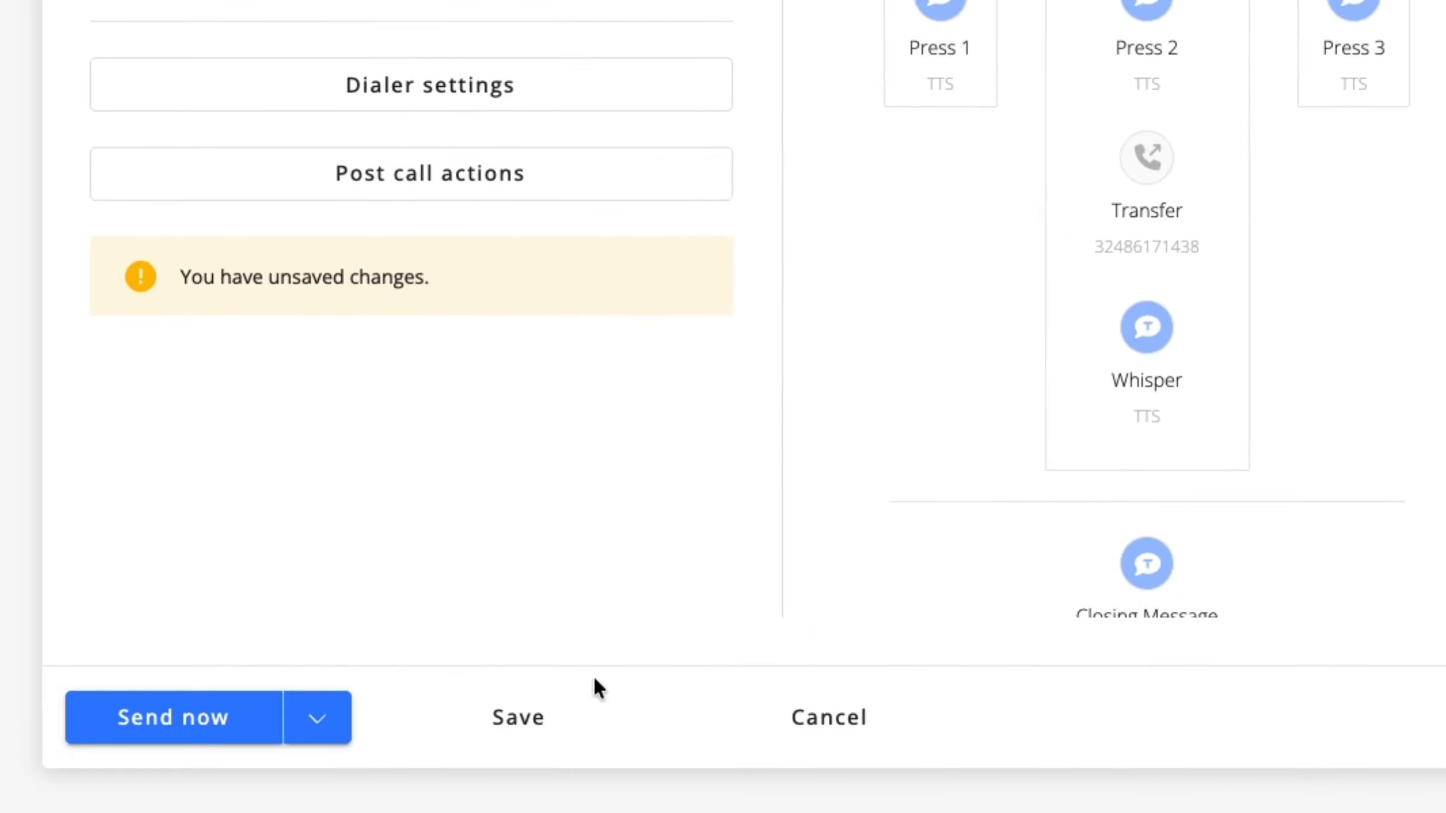
Step: Send the voice broadcast immediately to the Voice Broadcast Demo segment and confirm the sending
{"action": "left_click", "coordinate": [248, 730]}
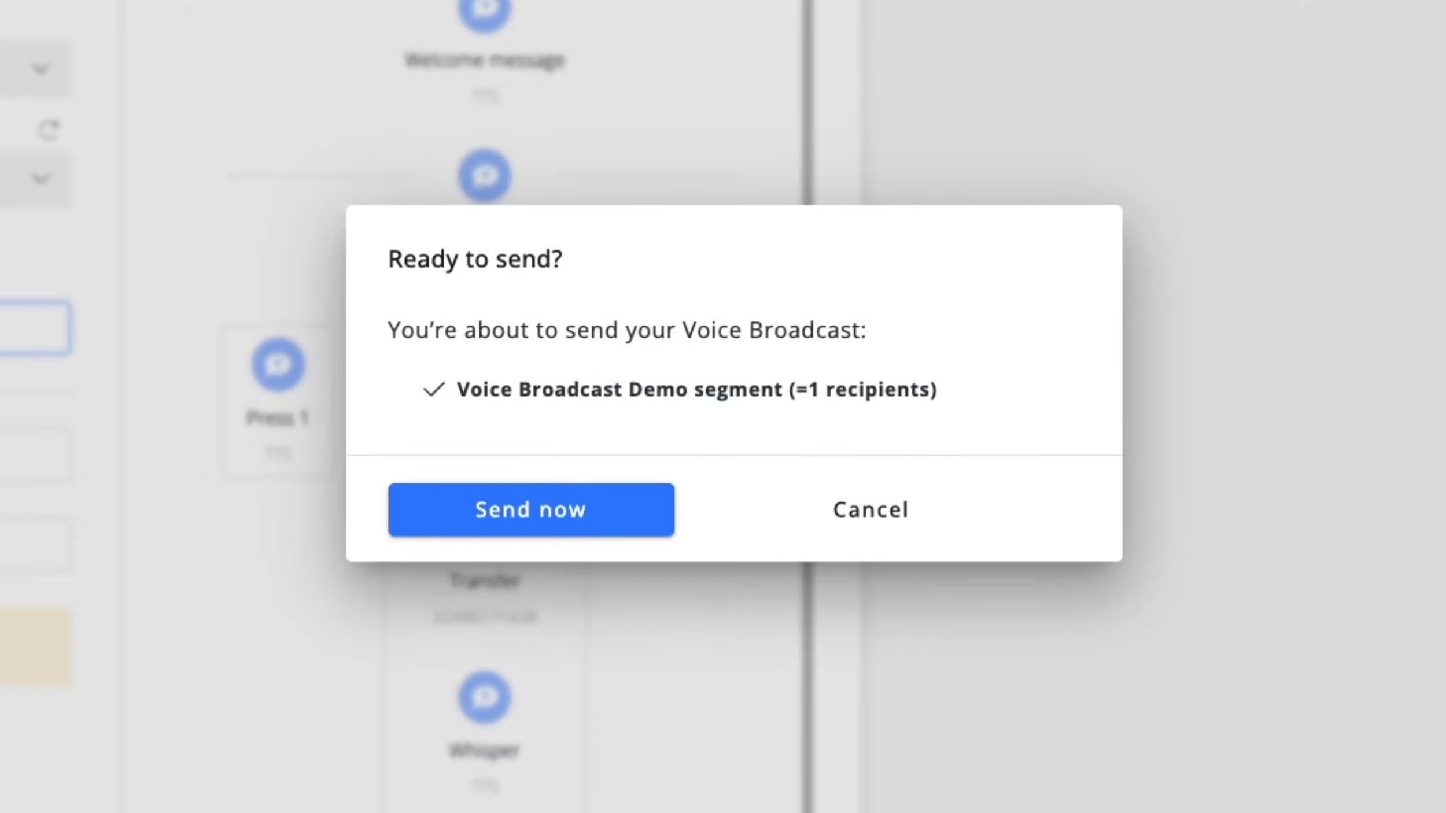
{"action": "left_click", "coordinate": [588, 502]}
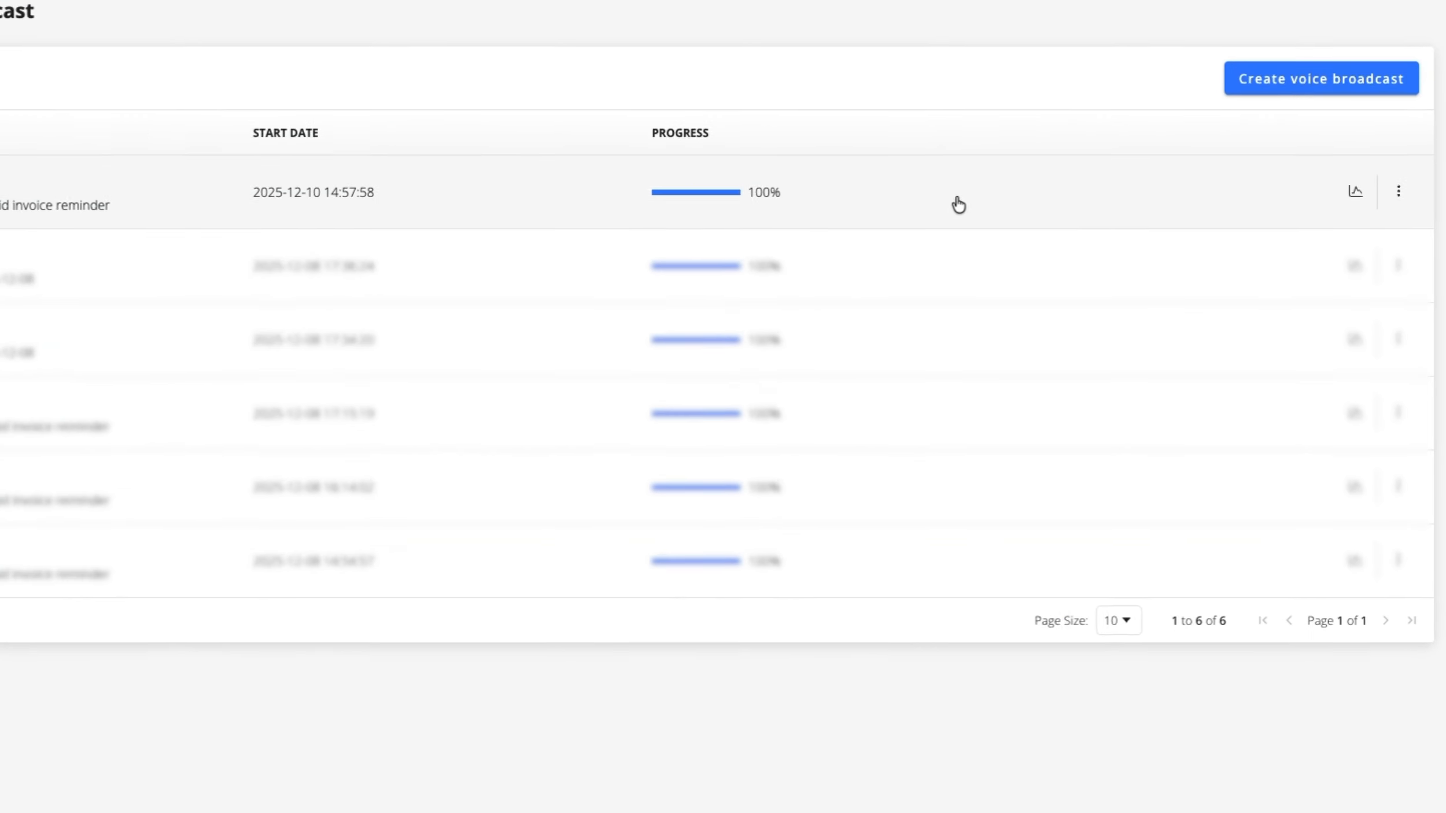
Step: Open the report of the newest unpaid invoice reminder broadcast and review its overview, settings, script and post call actions
{"action": "left_click", "coordinate": [1354, 195]}
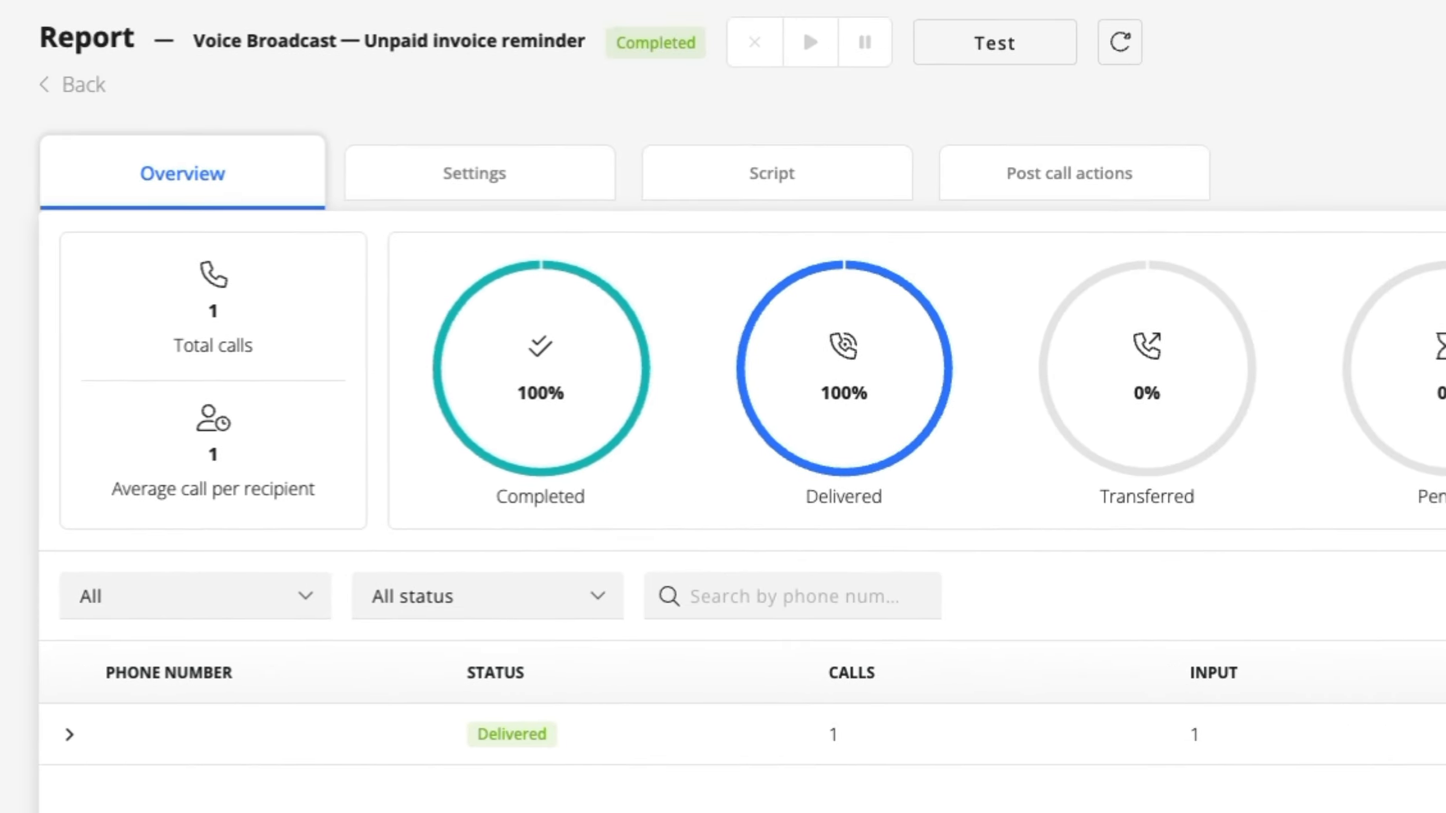
{"action": "left_click", "coordinate": [528, 184]}
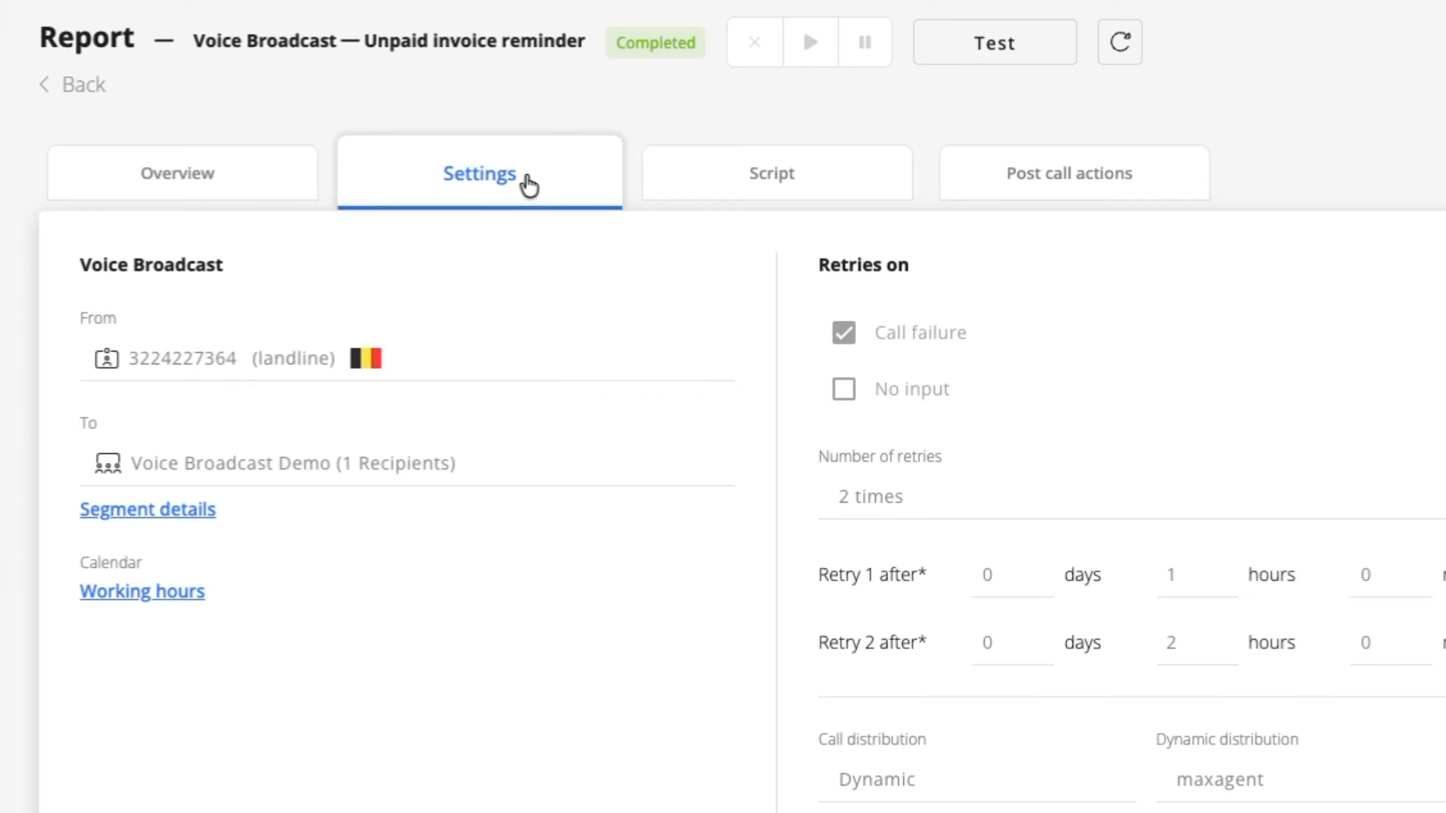
{"action": "left_click", "coordinate": [684, 195]}
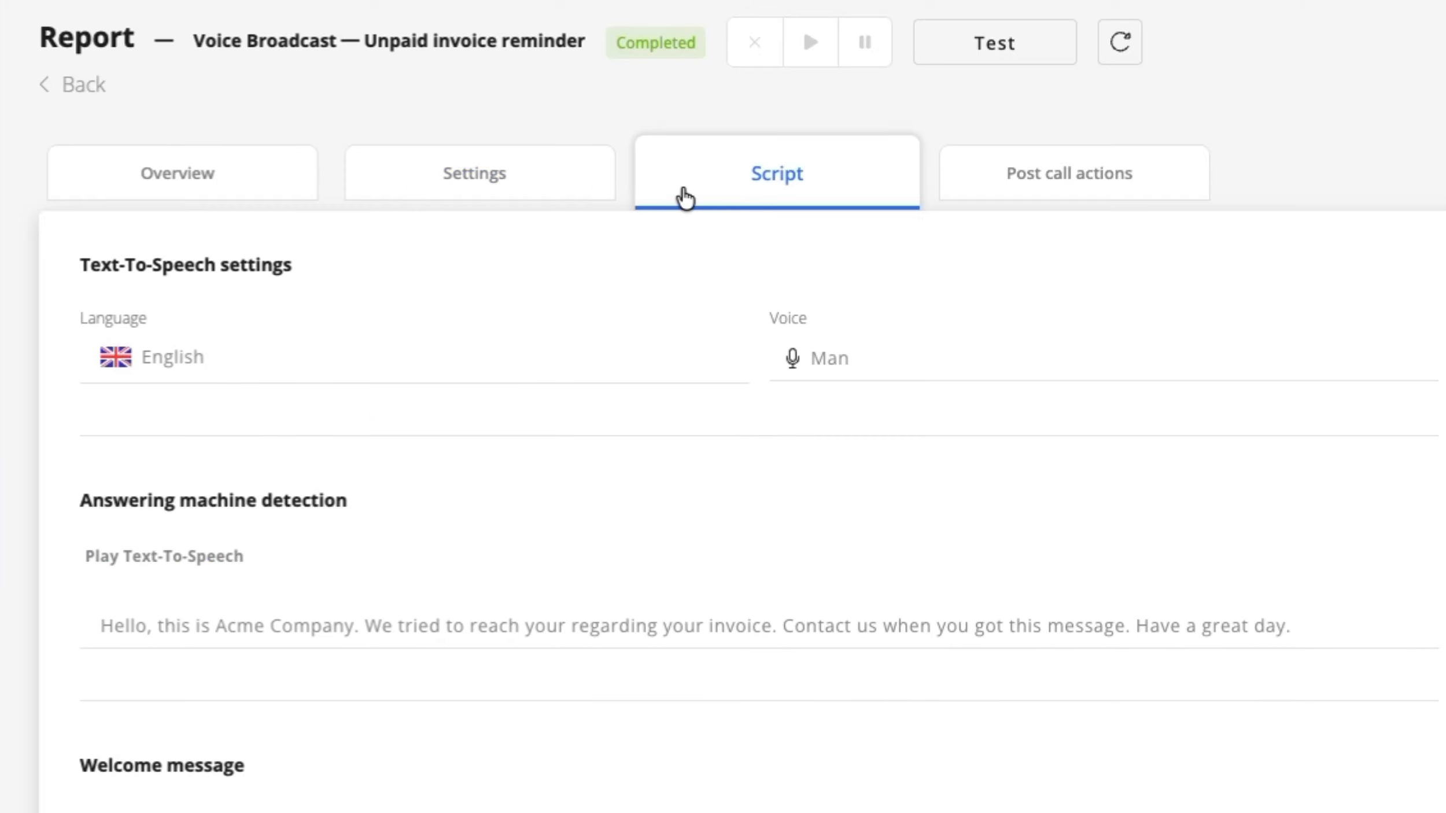
{"action": "left_click", "coordinate": [1018, 189]}
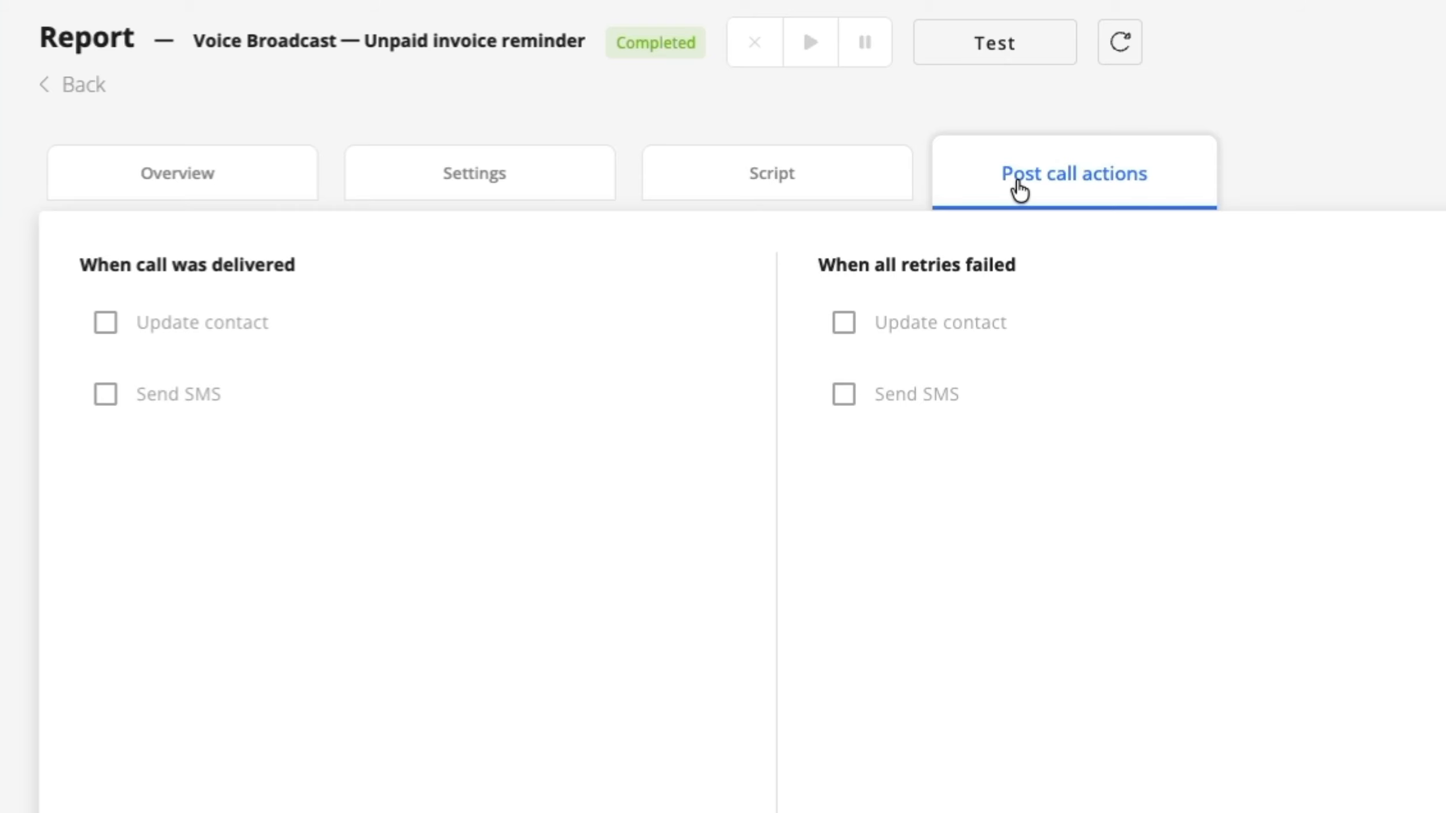